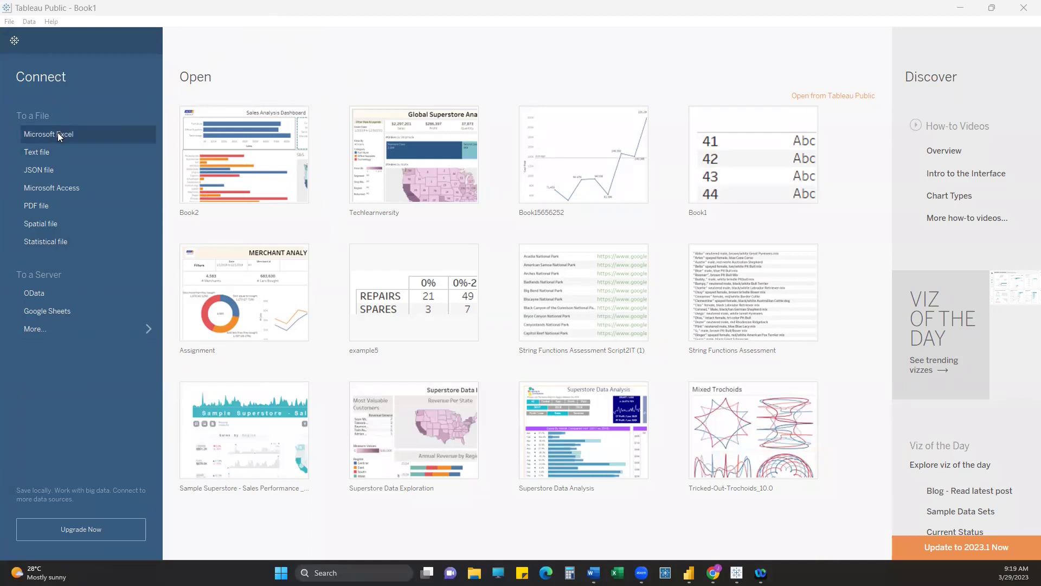
Connect to the Sample - Superstore Excel workbook and add its Orders table to the data source.
click(44, 132)
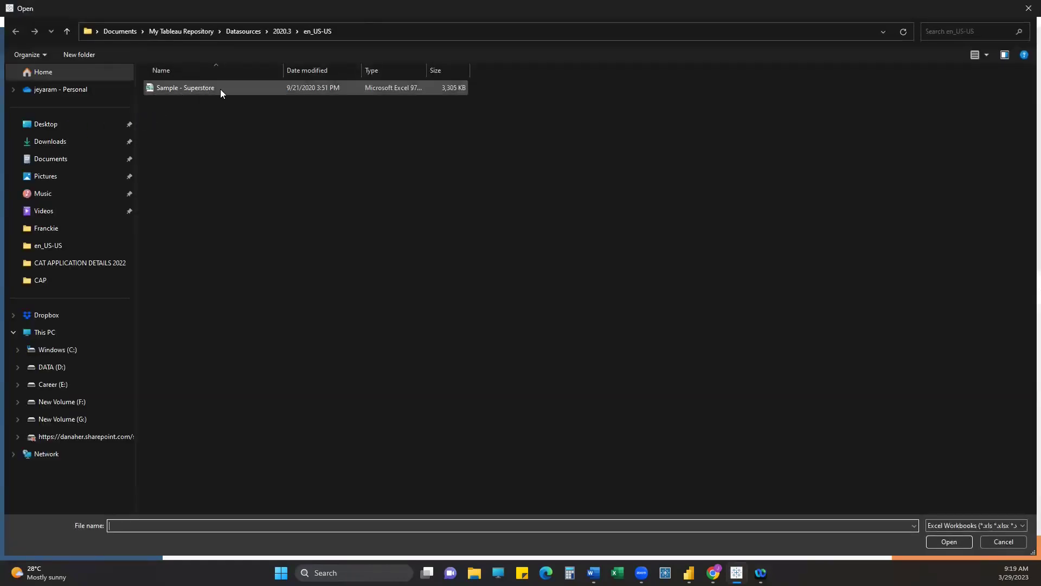
click(372, 29)
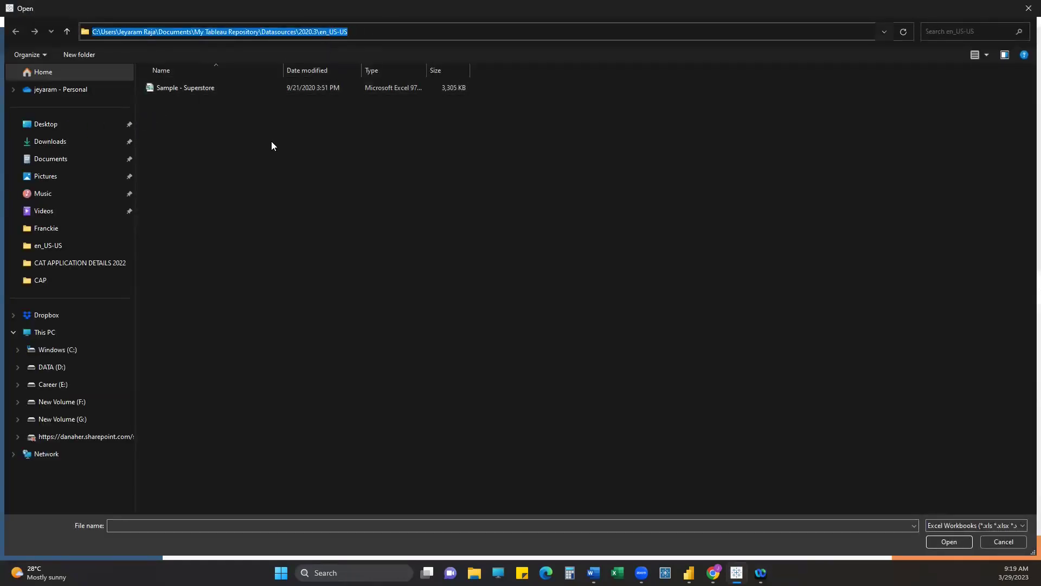
click(207, 86)
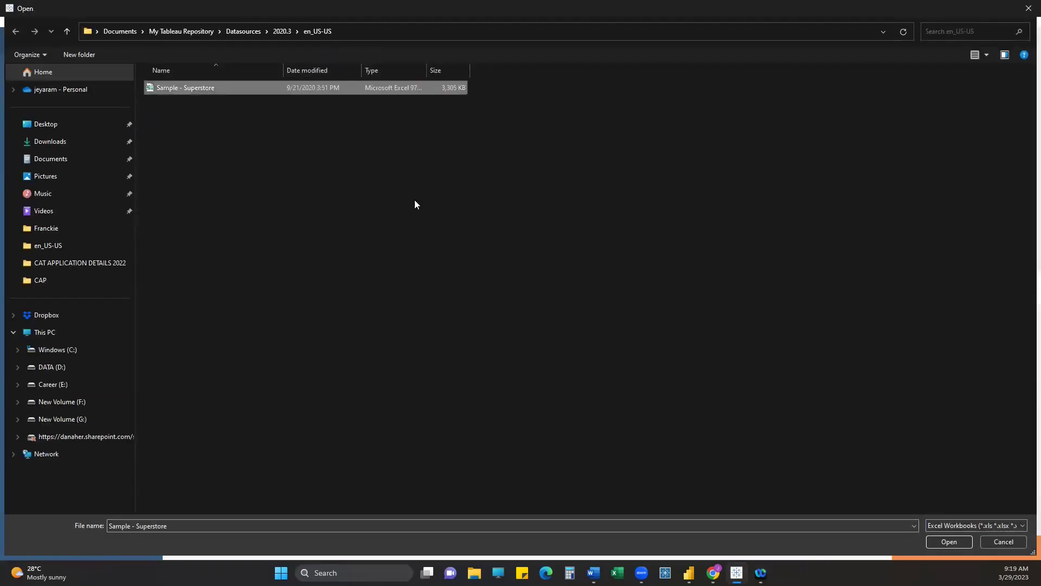
click(948, 542)
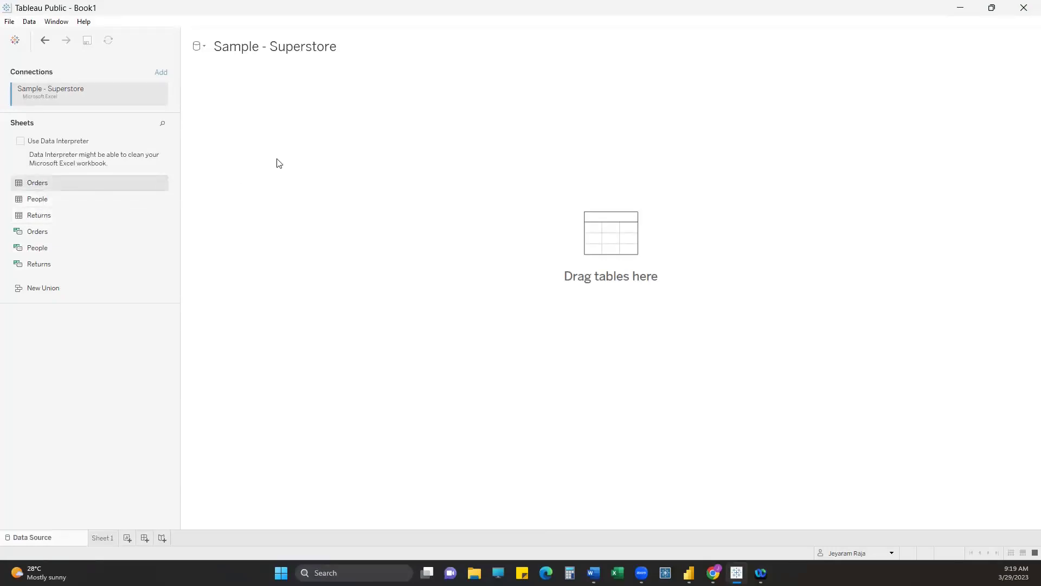
drag(304, 214, 309, 230)
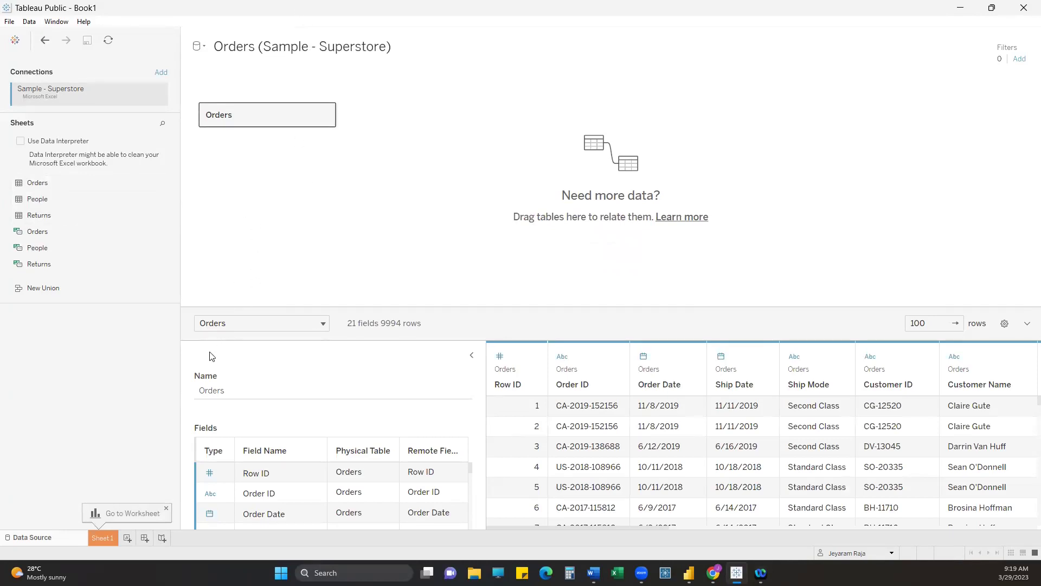
On Sheet 1, start a new parameter with the String data type and a list of allowable values.
click(107, 536)
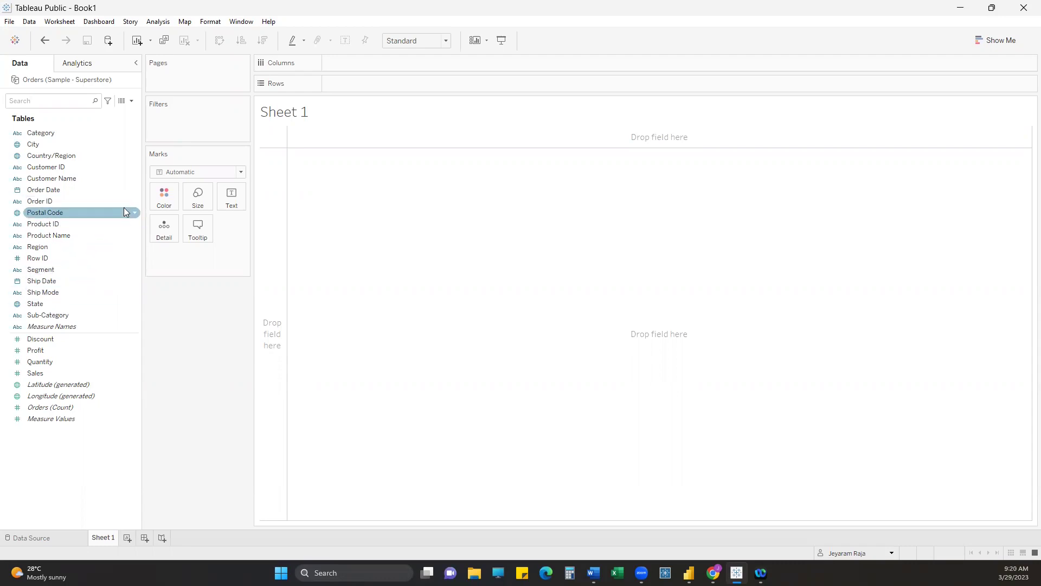
click(131, 101)
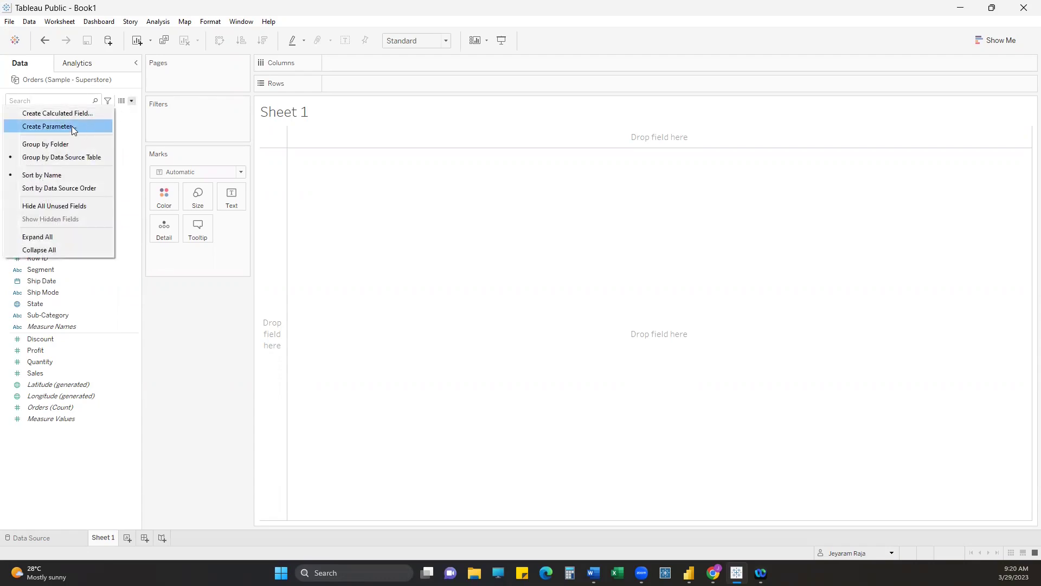
click(72, 127)
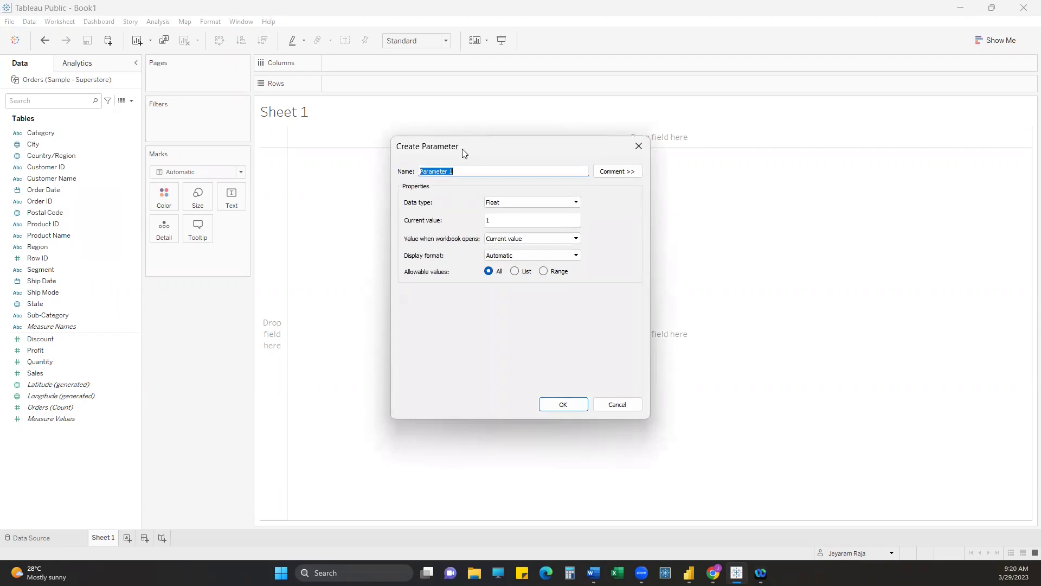
drag(460, 153, 497, 140)
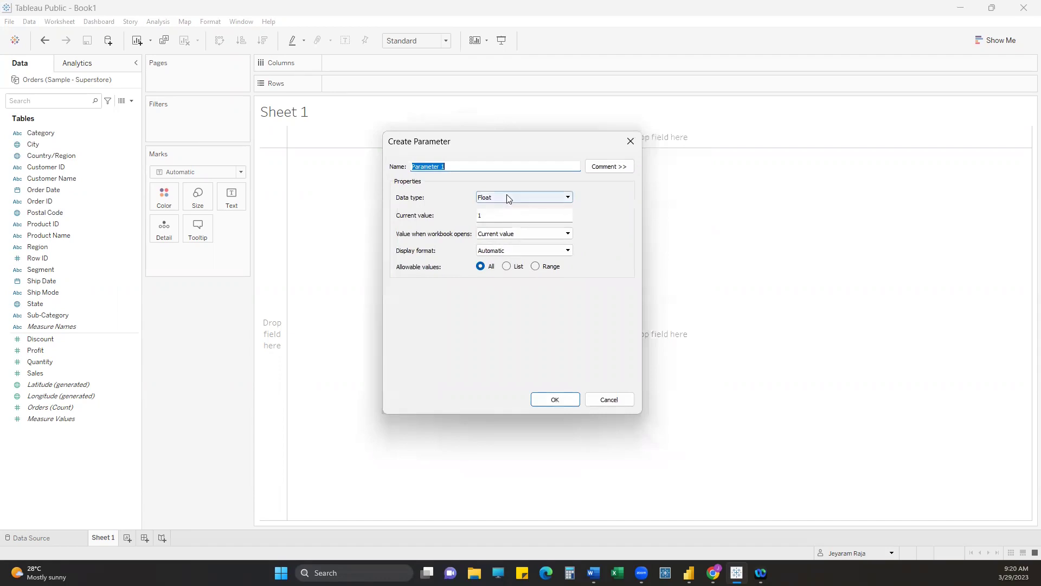
click(507, 196)
click(503, 219)
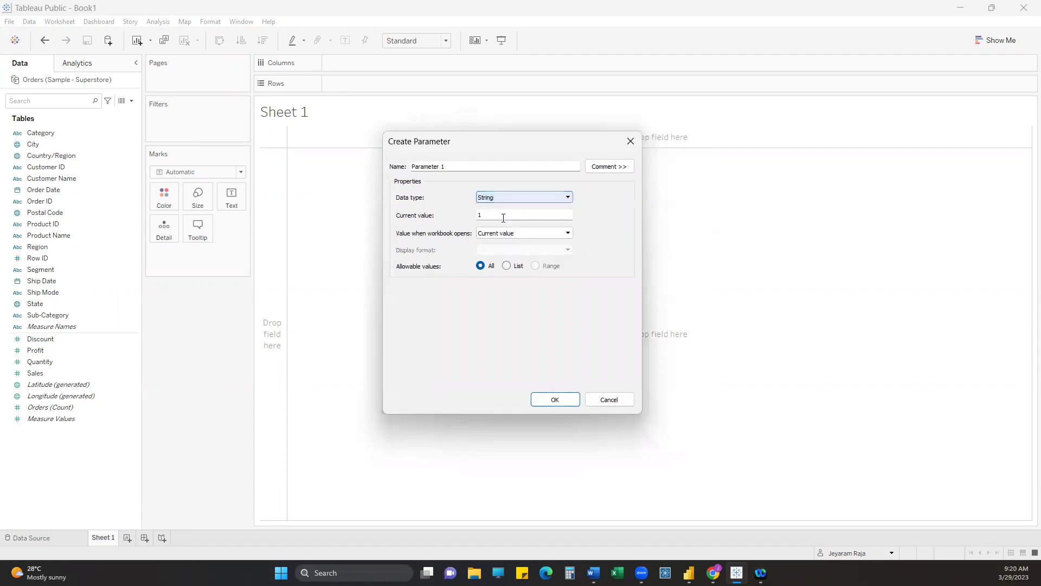
click(508, 266)
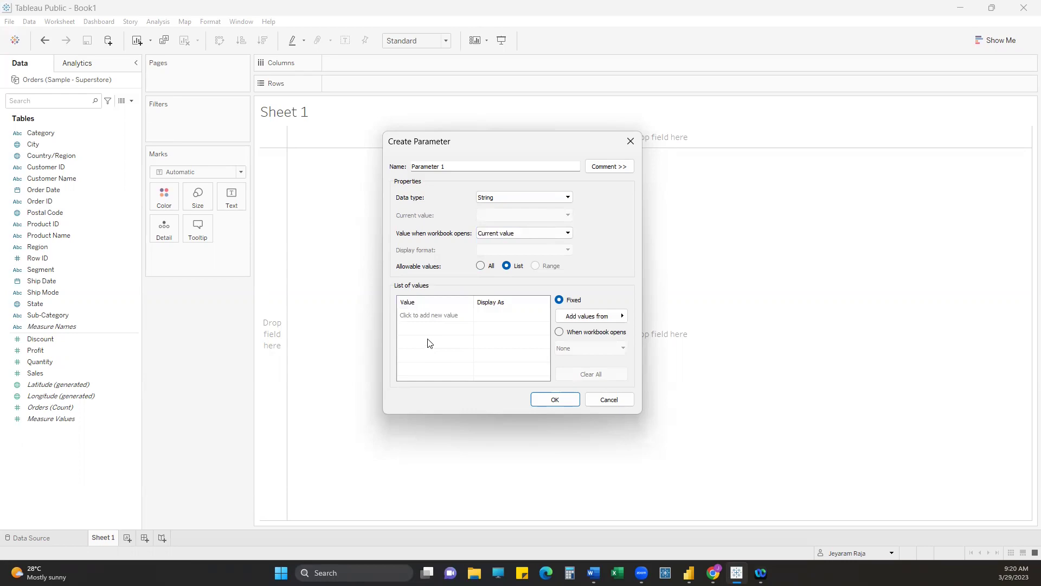
Add the values Sales, Profit and Quantity to the parameter's list and create the parameter.
click(428, 315)
text(S)
text(aled)
text(s)
key(Return)
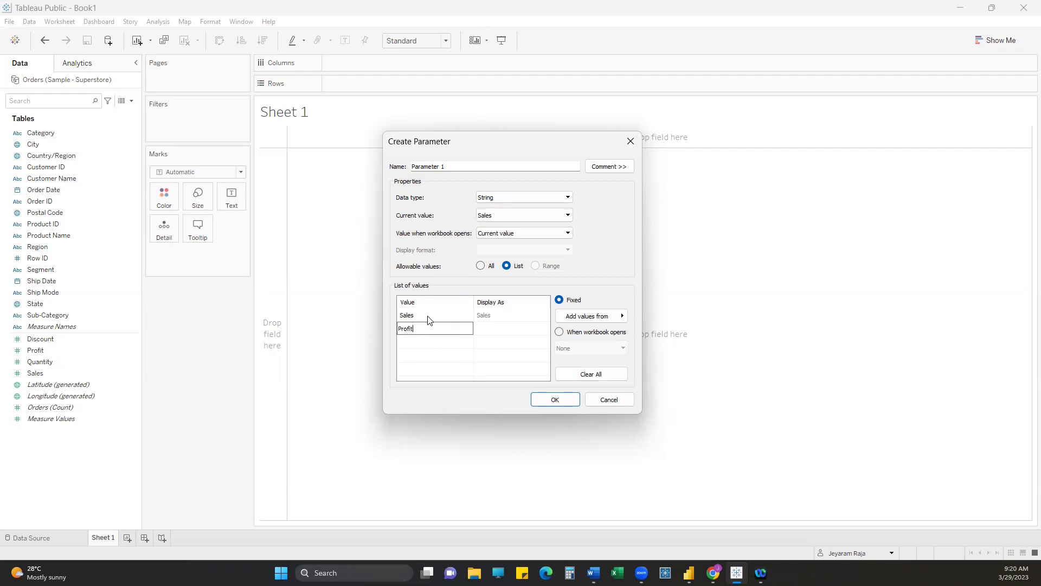
text(Profit)
key(Return)
text(Quantity)
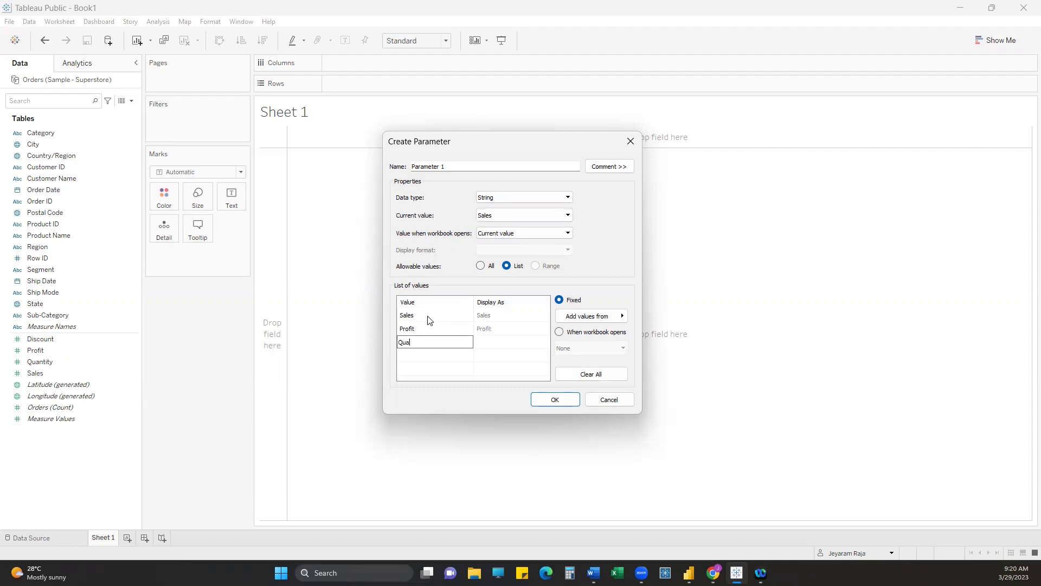
click(437, 359)
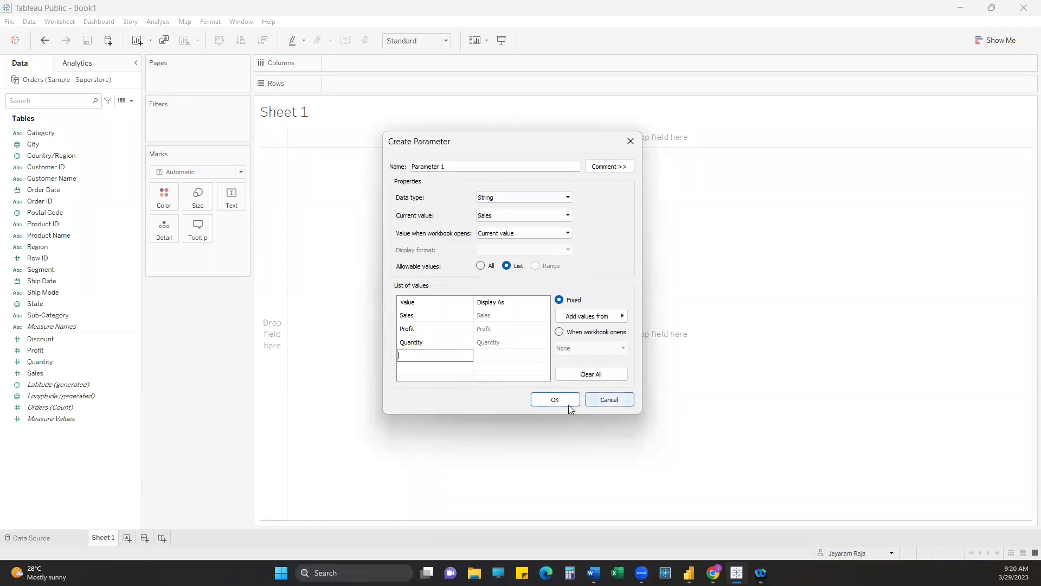
click(554, 399)
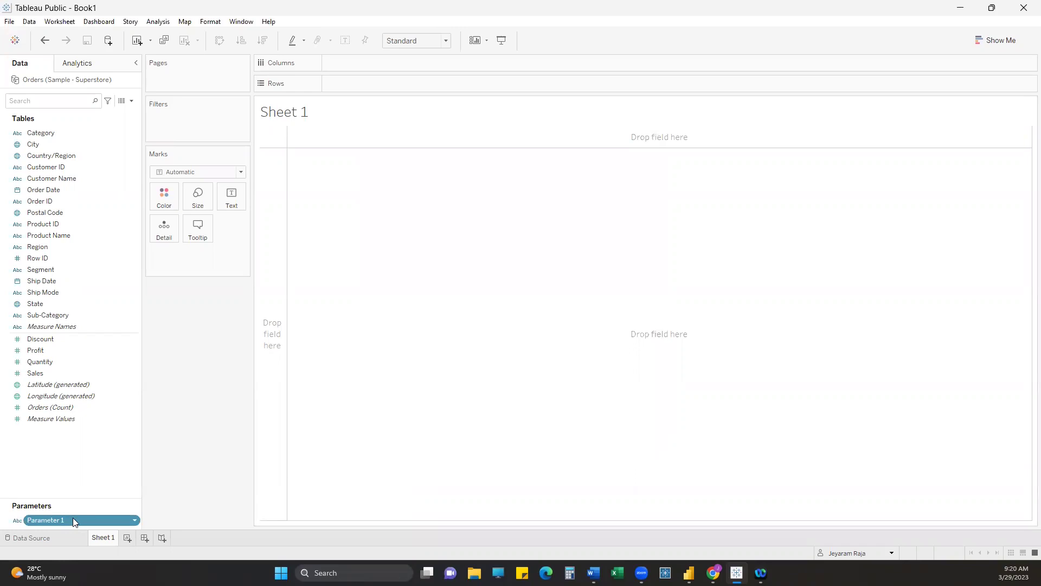
Show the Parameter 1 control on the sheet and switch its value to Profit and then Quantity.
right_click(86, 517)
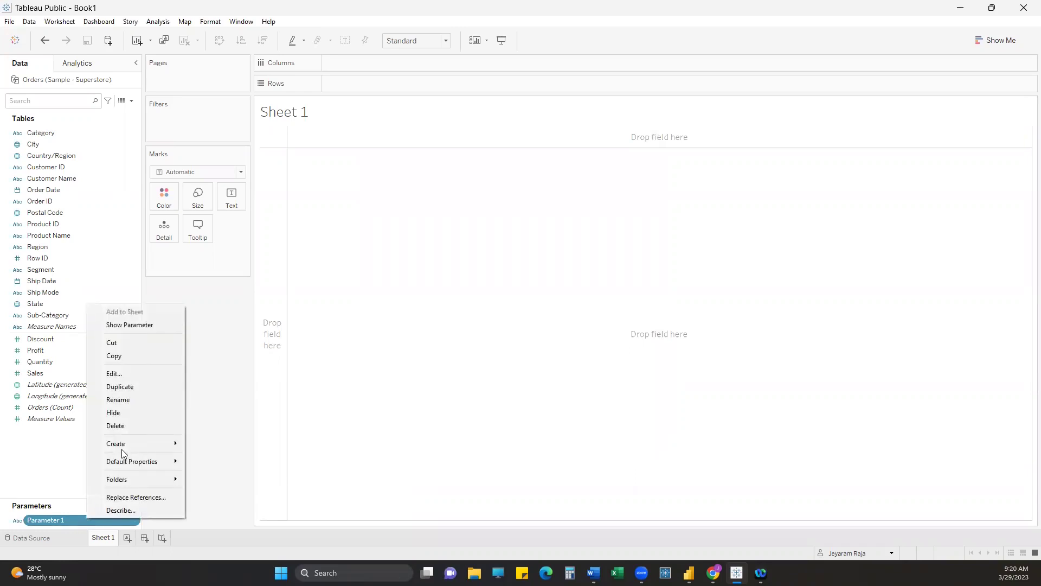
click(129, 324)
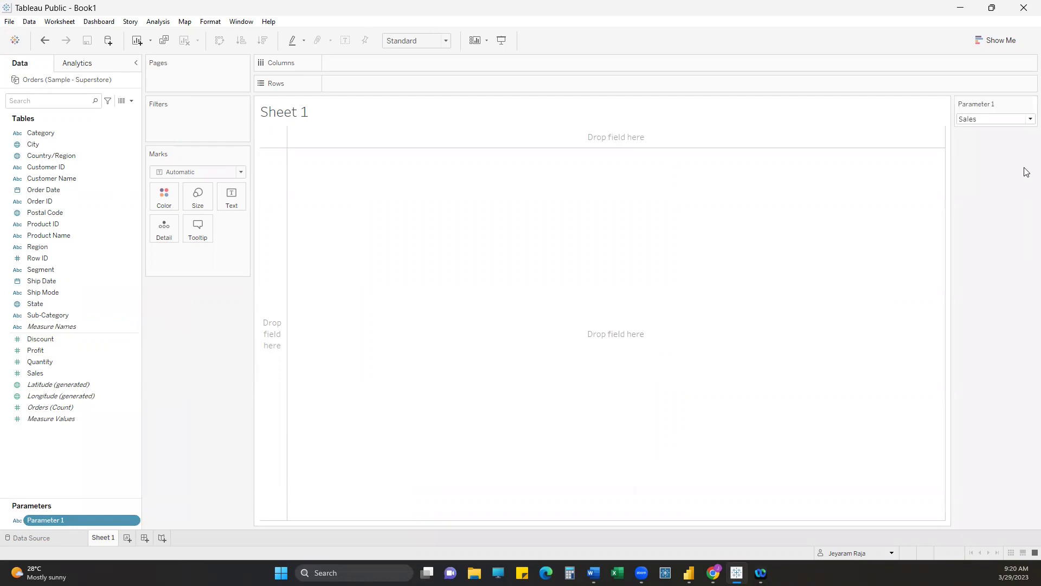
click(989, 119)
click(983, 142)
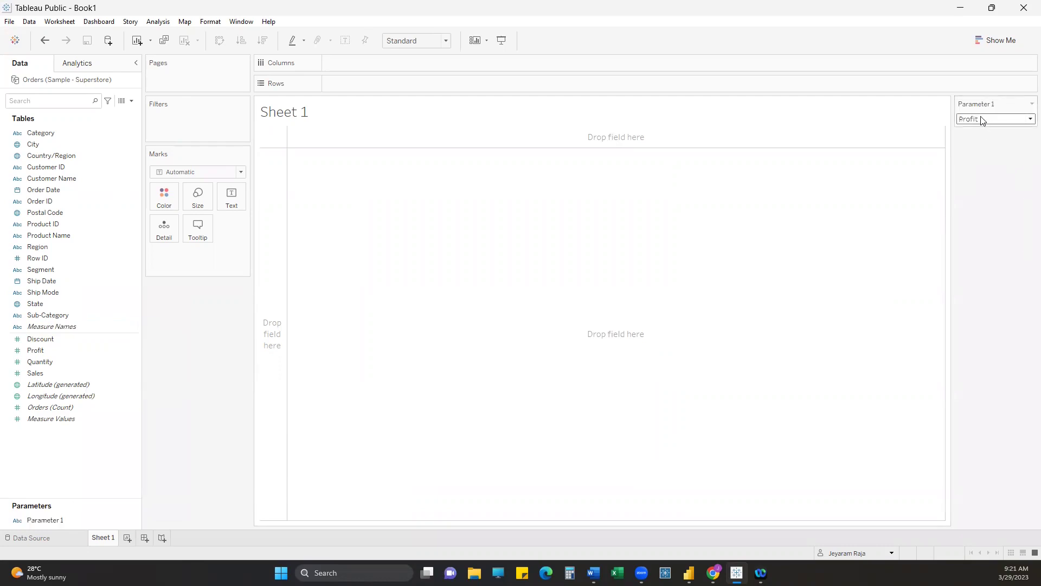
click(987, 120)
click(984, 153)
Create a calculated field with an IF/ELSEIF formula returning [Sales], [Profit] or [Quantity] when [Parameter 1] equals "Sales", "Profit" or "Quantity".
click(48, 316)
click(131, 102)
click(89, 112)
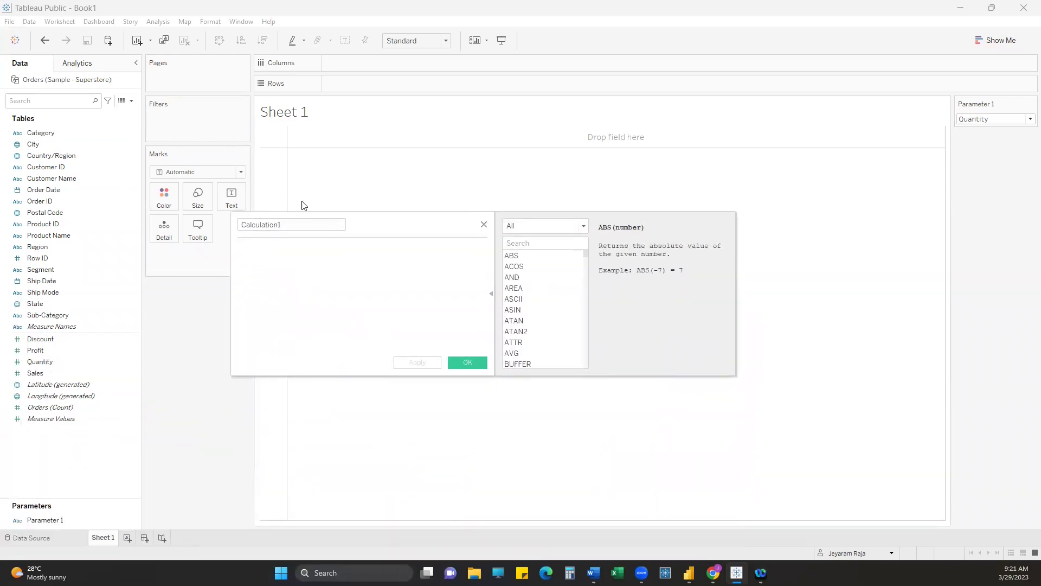
drag(394, 213, 417, 186)
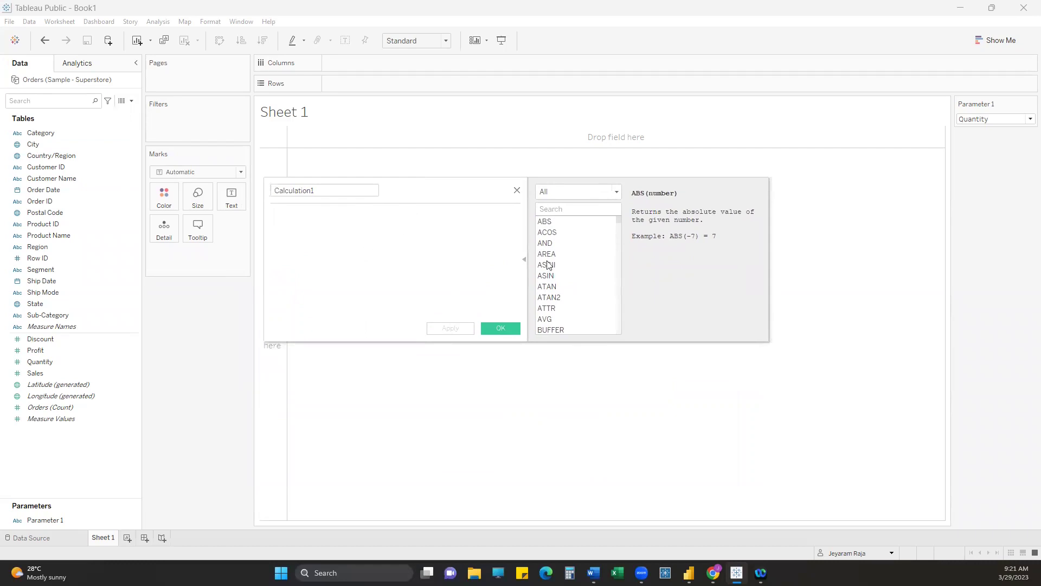
click(976, 119)
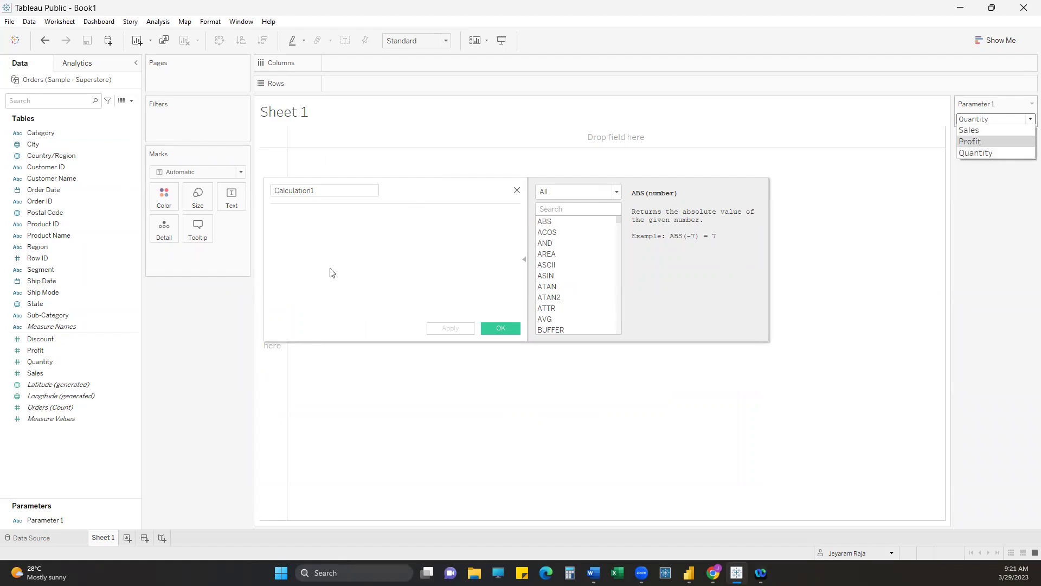
click(341, 231)
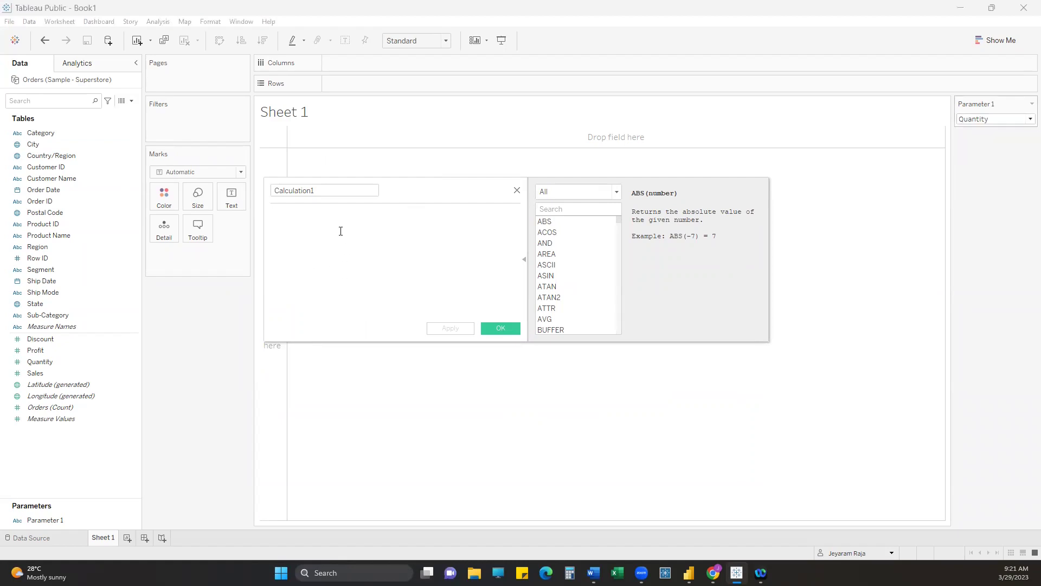
text(IF )
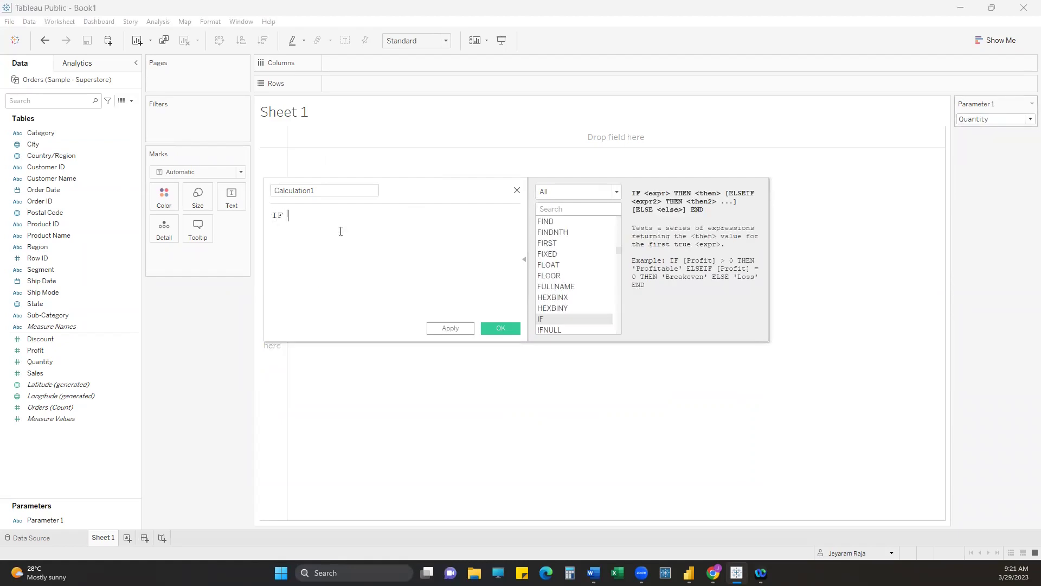
text(par)
key(Return)
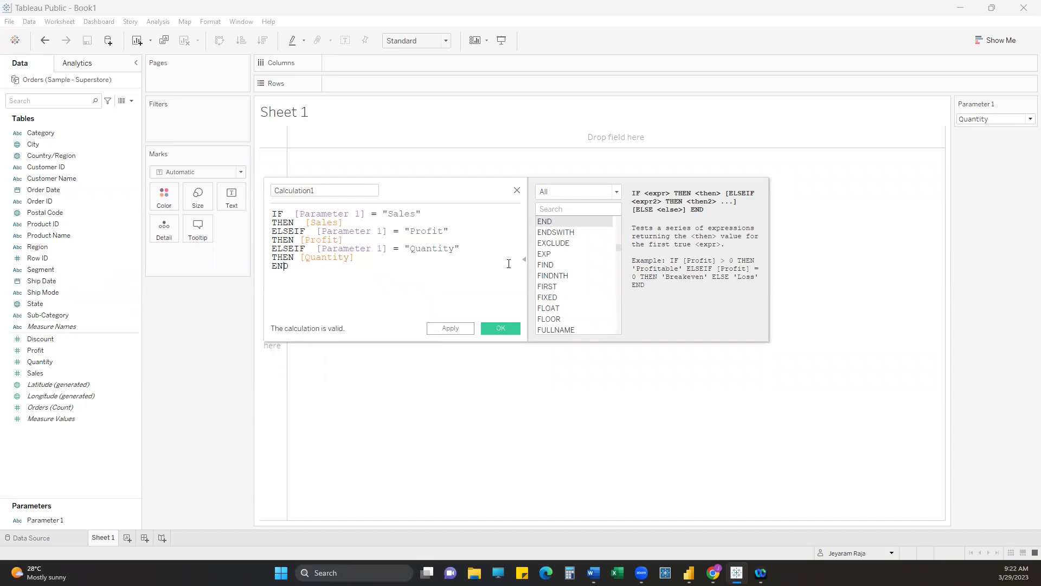
Review the formula's branches, name the calculated field "Parameter Selection" and save it.
click(338, 213)
click(328, 224)
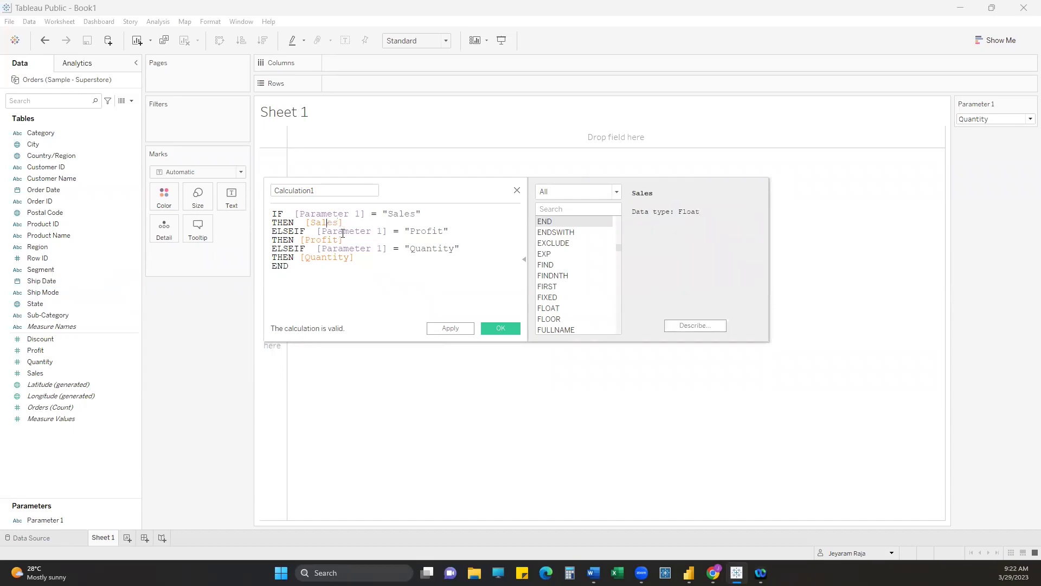
click(356, 230)
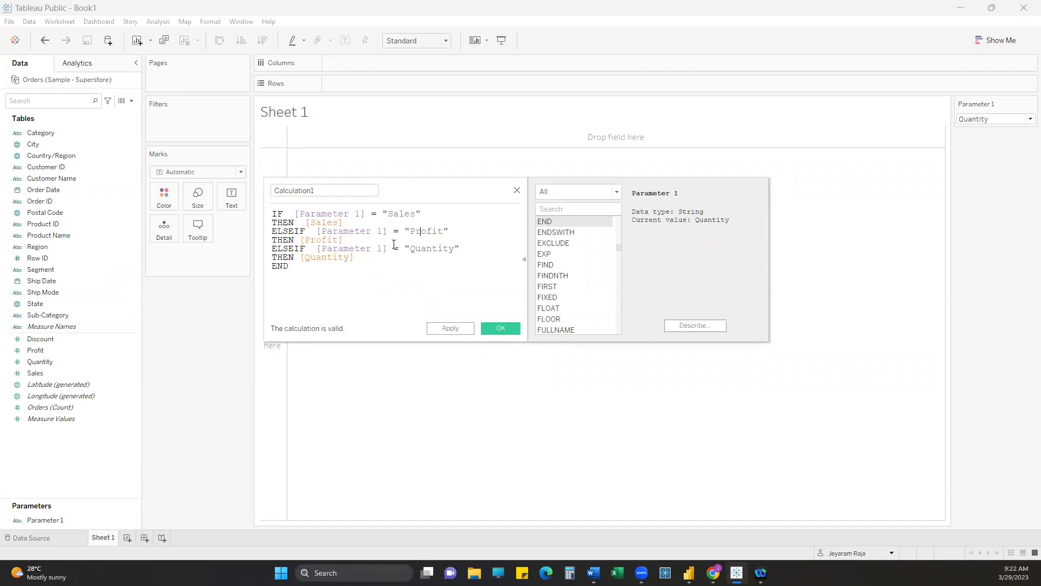
click(345, 257)
click(330, 195)
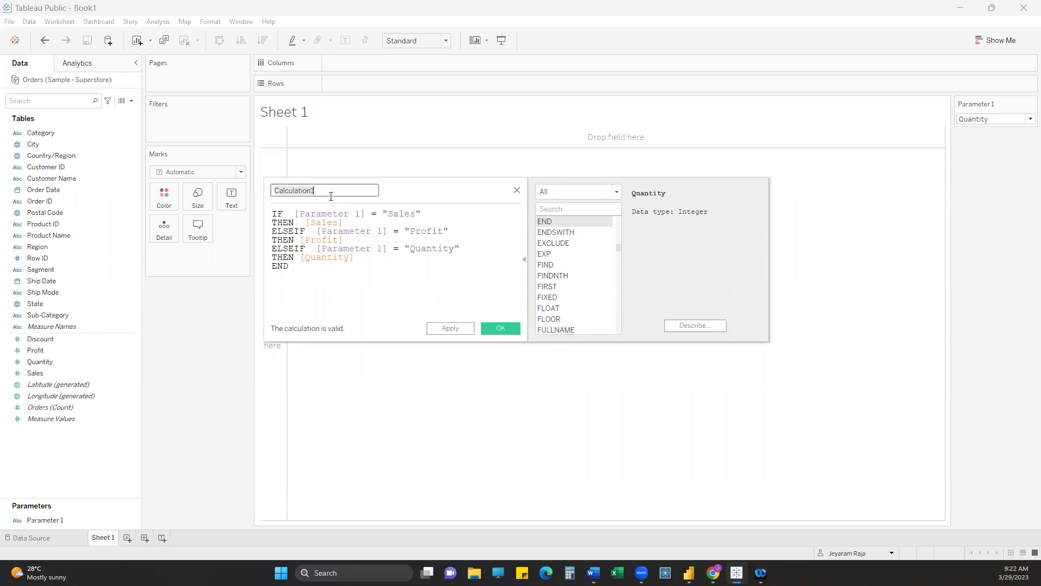
text(Parameter Selection)
key(Return)
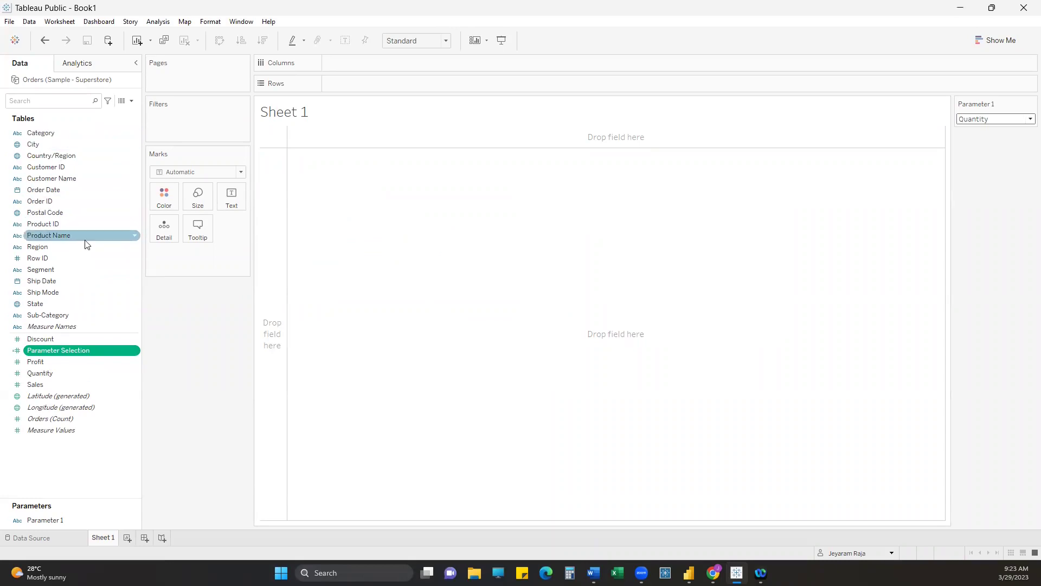
Chart Parameter Selection in columns against Sub-Category in rows, sorted descending, with Parameter 1 set to Sales.
drag(65, 314, 388, 83)
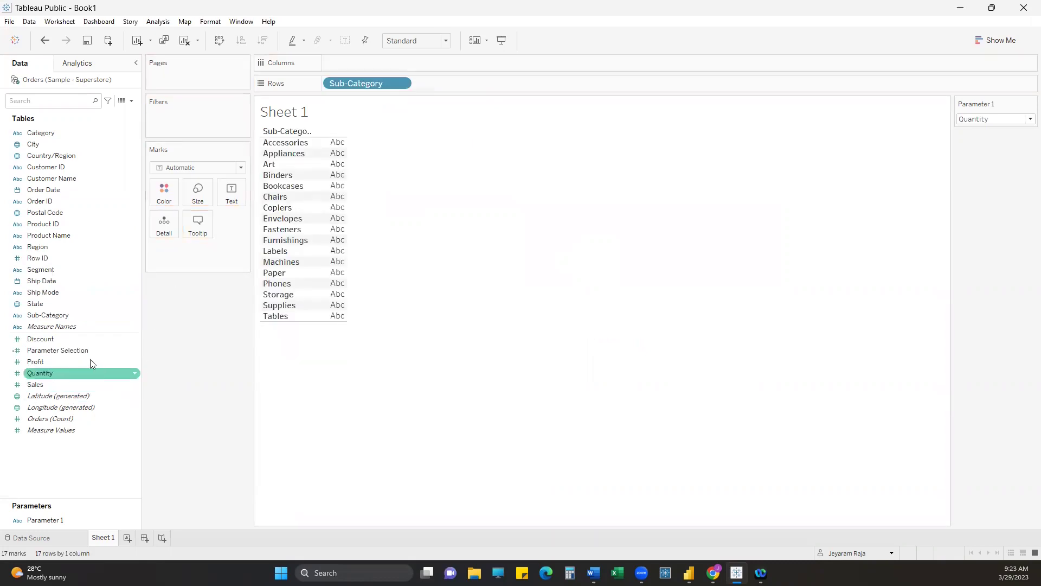
mouse_move(87, 351)
mouse_down()
mouse_move(352, 76)
mouse_move(385, 61)
mouse_up()
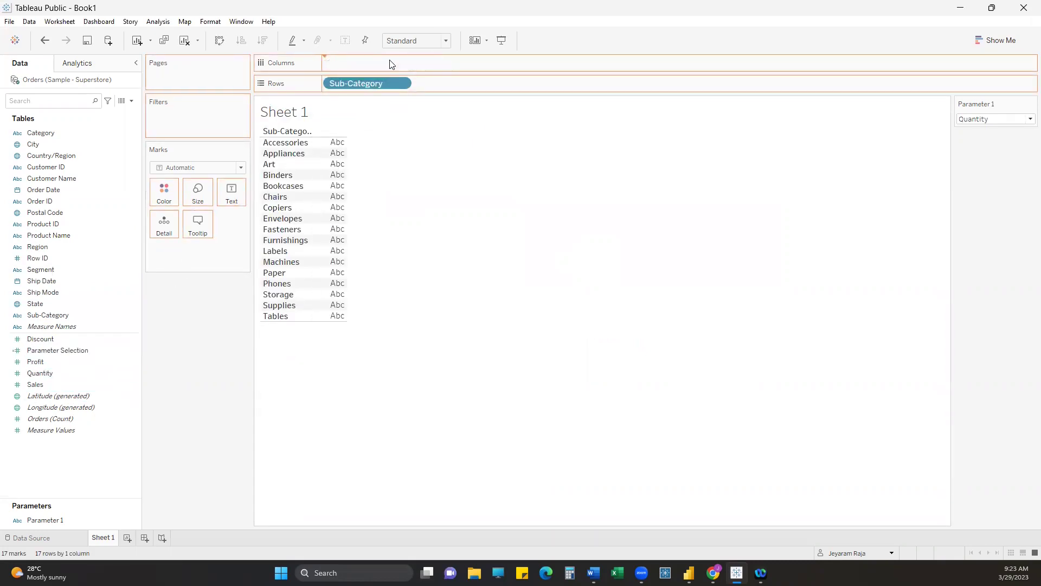
click(1000, 120)
click(969, 130)
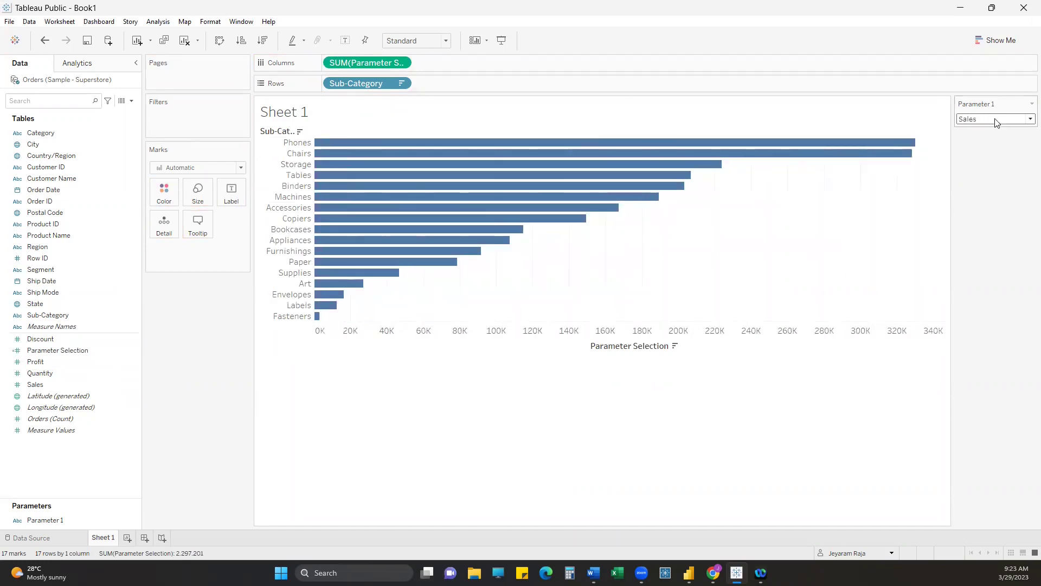
Set Parameter 1 to Profit and display the bar chart with mark labels, fitted to Entire View.
click(999, 120)
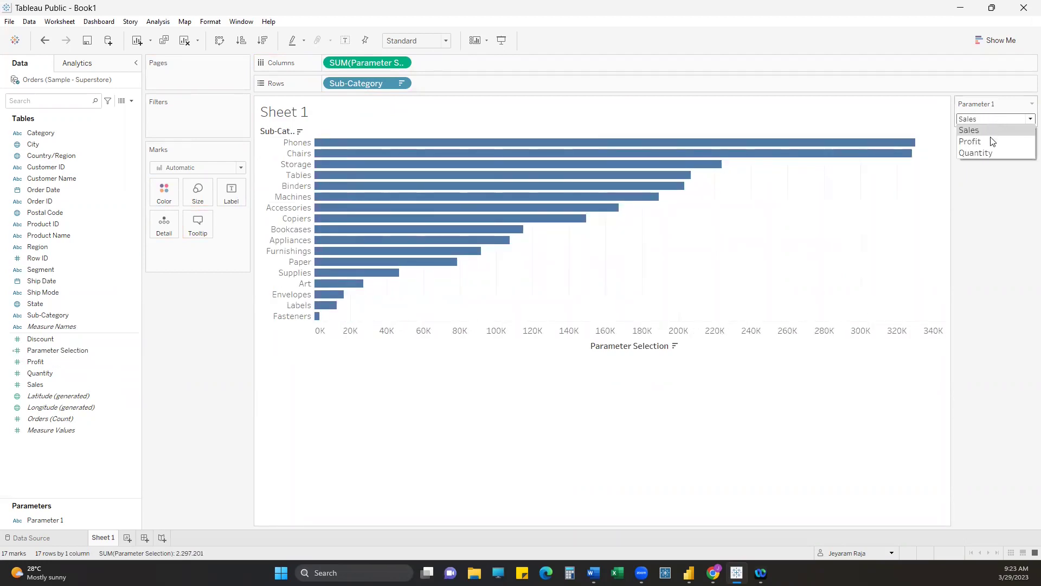
click(345, 40)
click(417, 40)
click(417, 90)
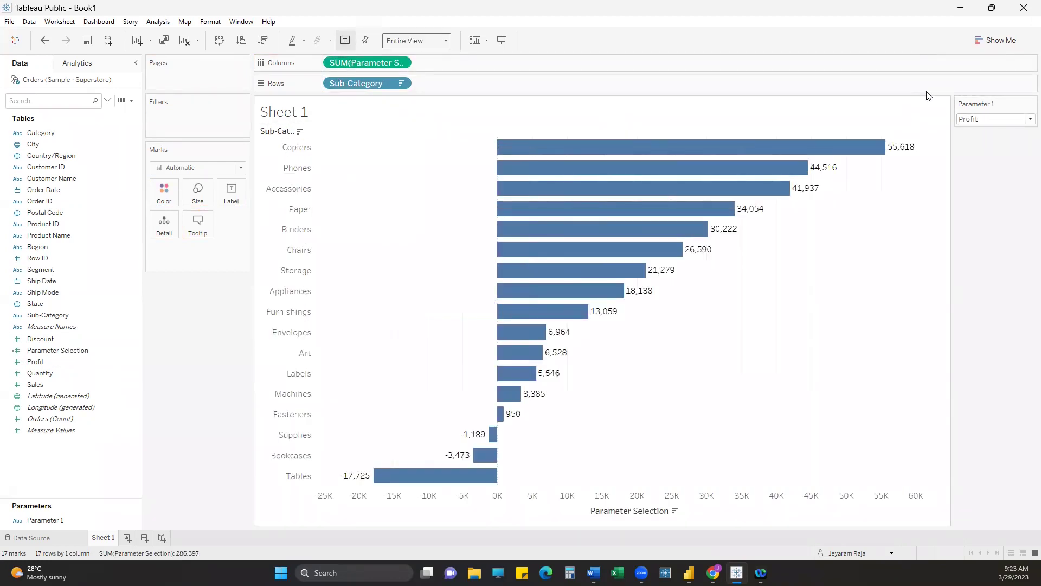
click(979, 120)
click(974, 142)
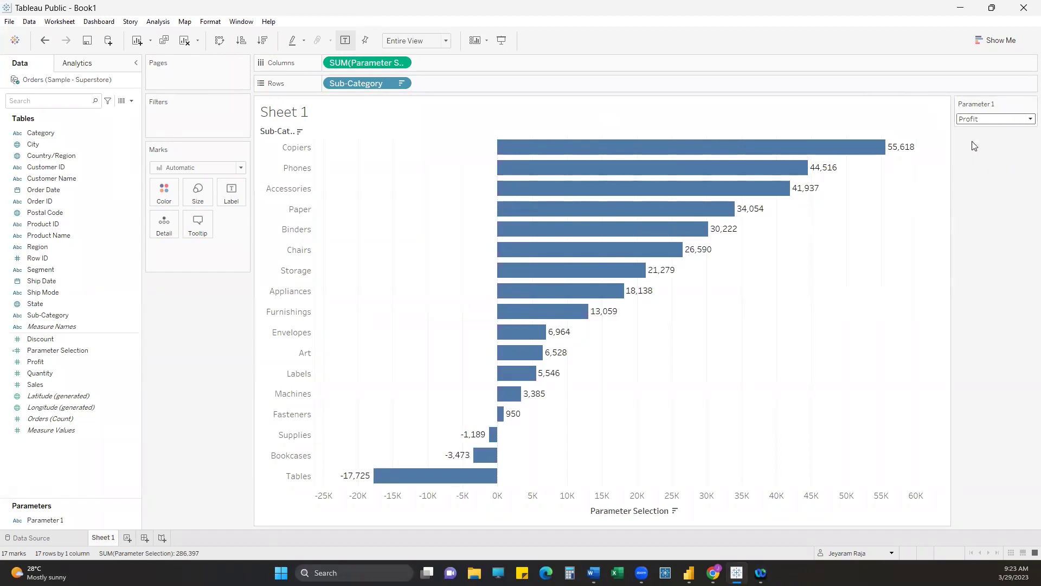
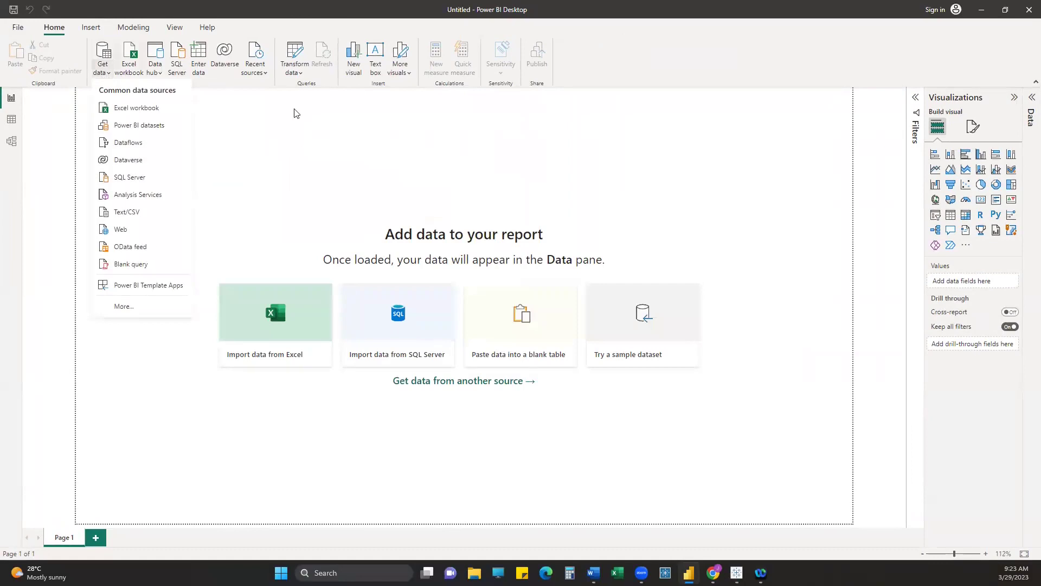
Import the Orders table from the Excel workbook and load it into the report.
click(135, 109)
click(187, 87)
click(415, 382)
click(266, 133)
click(255, 133)
click(555, 404)
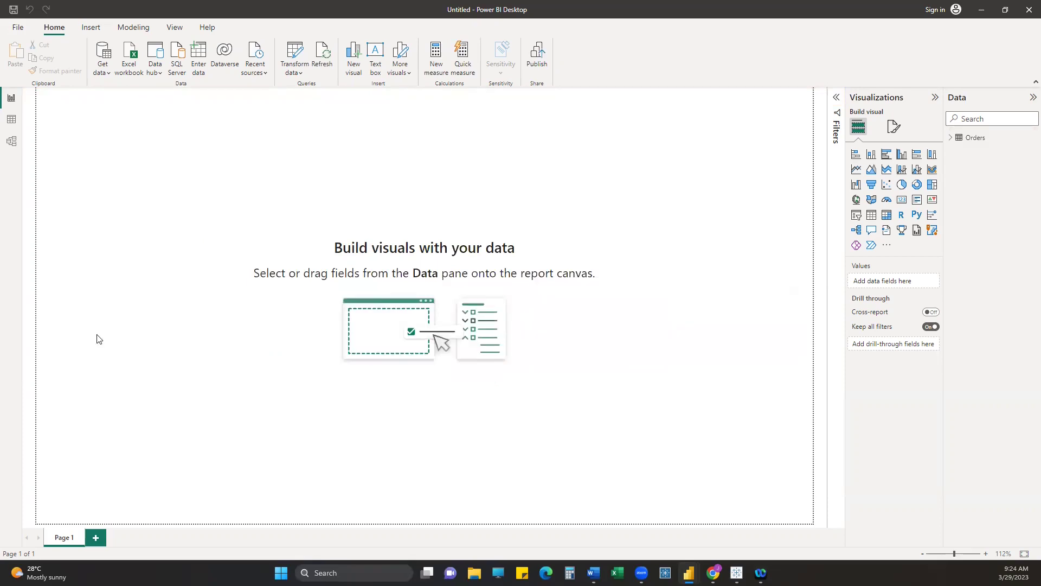
Enter and load a one-column table with the header "View by" and the rows Sales, Profit and Quantity.
click(199, 54)
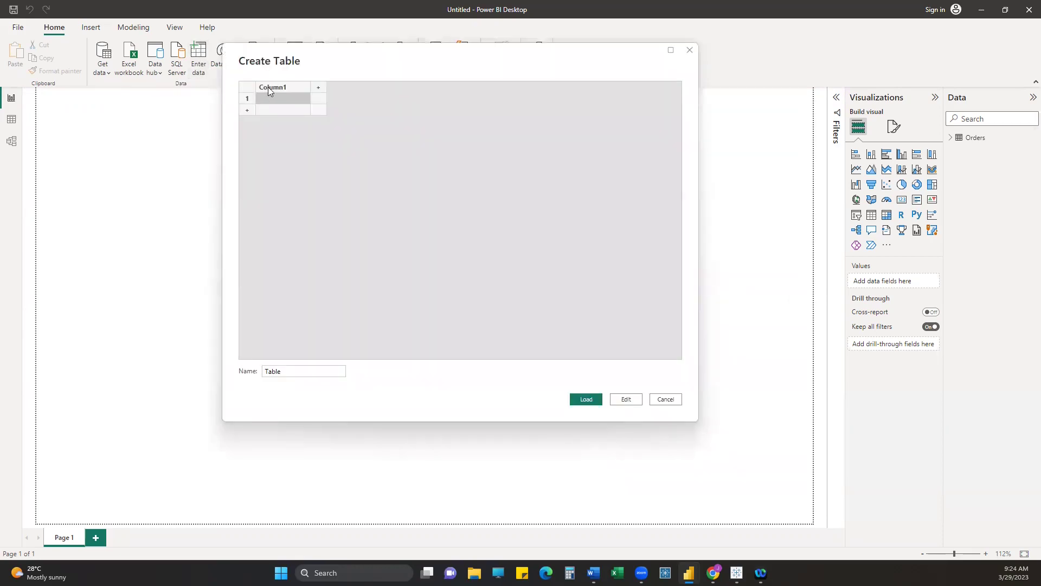
double_click(273, 89)
text(Vie)
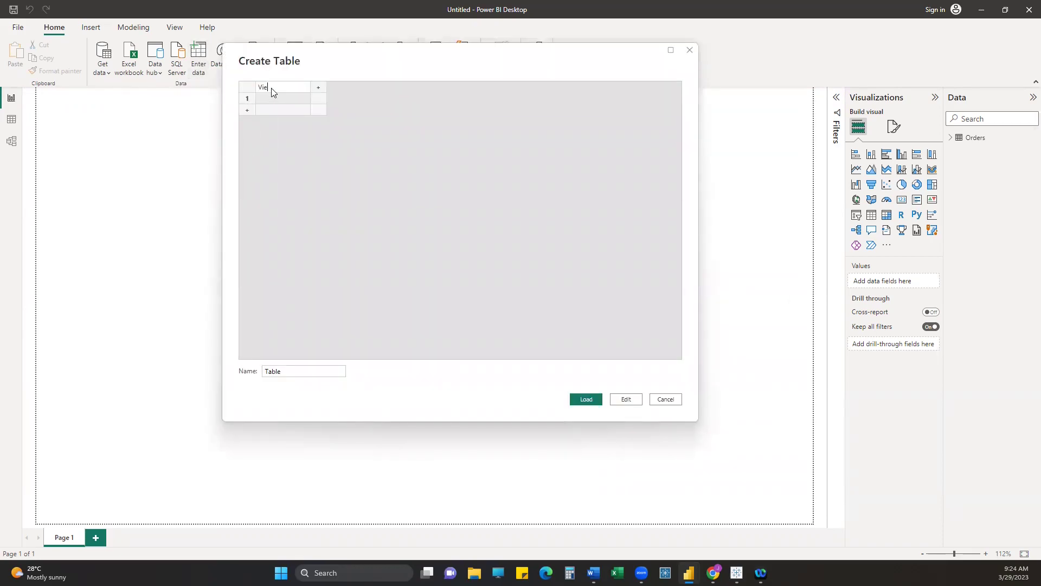
click(286, 103)
text(Sale)
click(275, 111)
text(Profit)
click(288, 121)
text(Quantity)
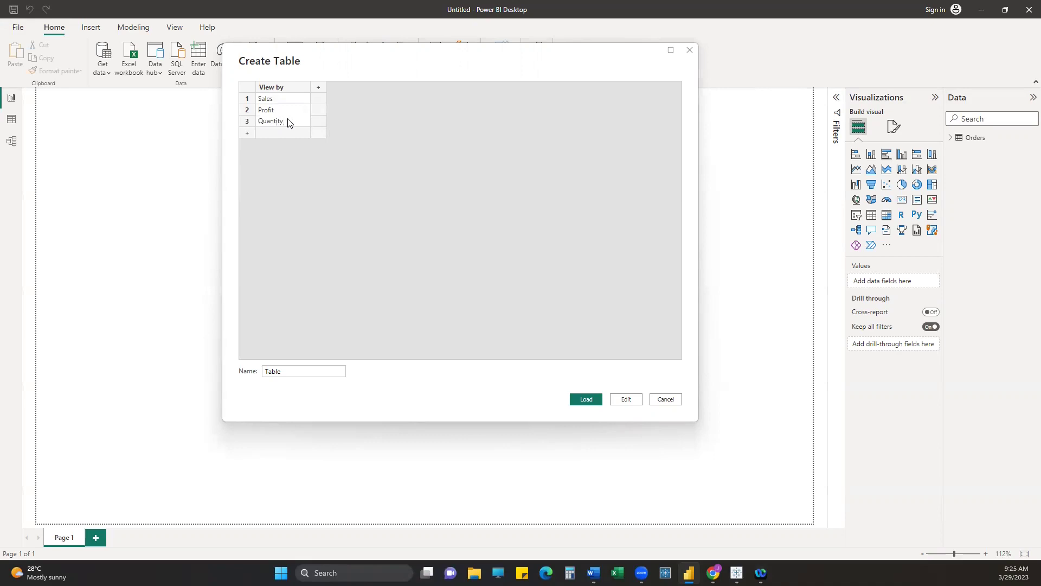
click(586, 400)
Add a slicer on the View by field and resize it to a compact list in the page's upper-left corner.
click(856, 215)
click(950, 150)
click(968, 164)
drag(181, 240, 107, 188)
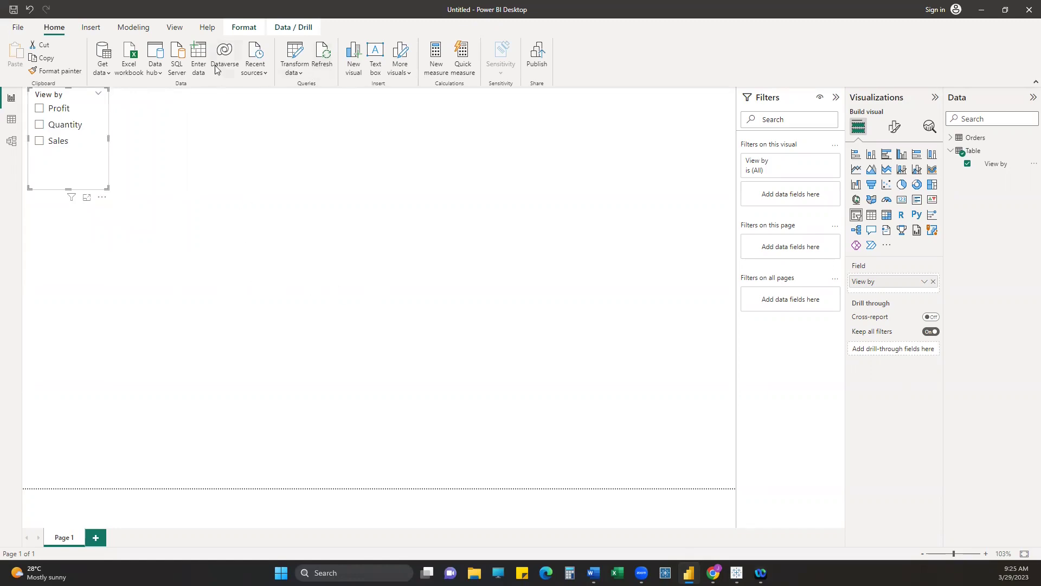
Create a measure "View by" starting with IF(SELECTEDVALUE('Table'[View by])= "Sales", SUM(Orders[Sales]).
click(435, 53)
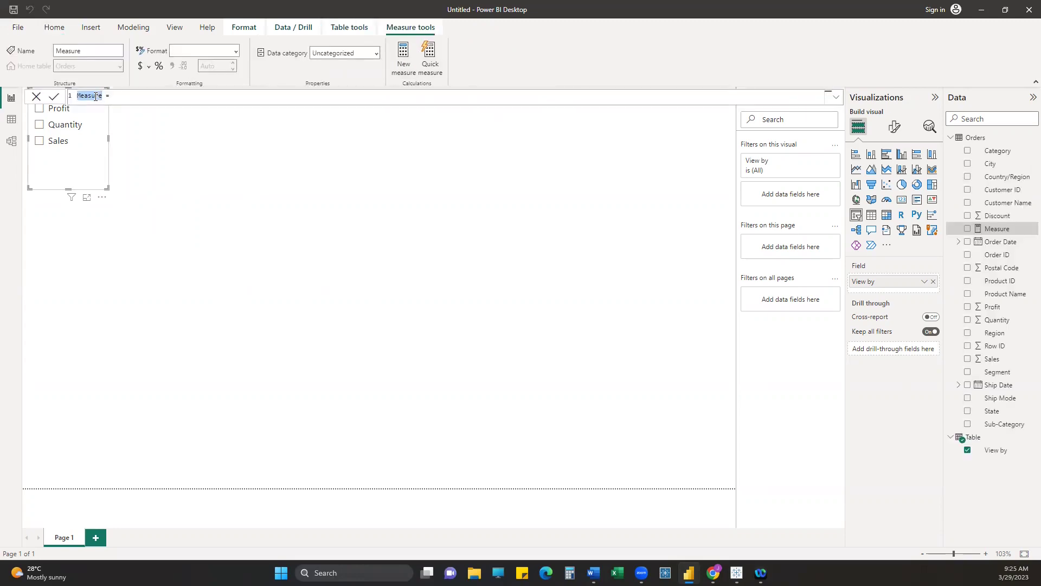
text(View by)
text(IF(SELECTEDVALUE()
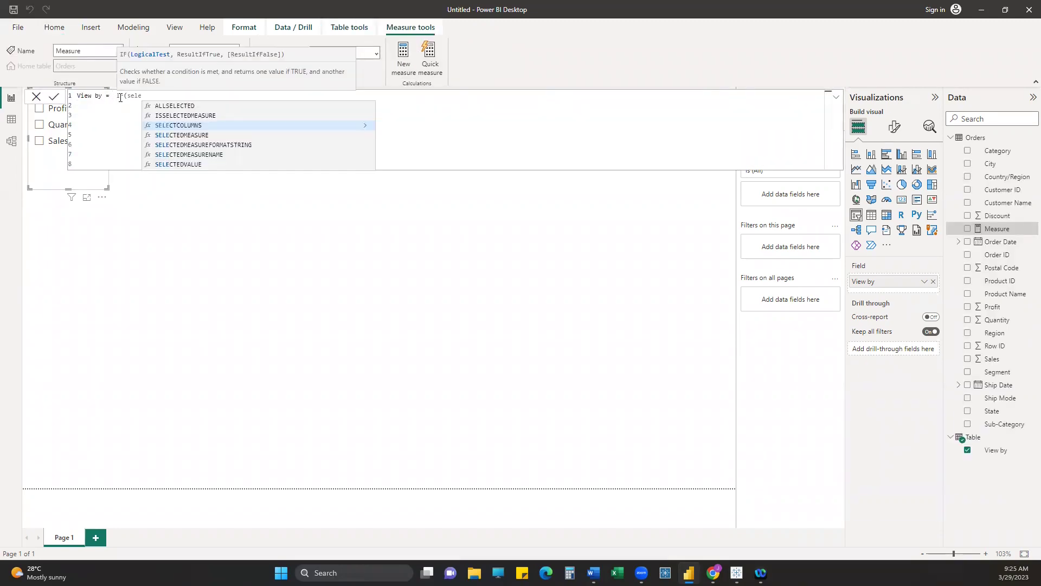
text('Table'[View by])
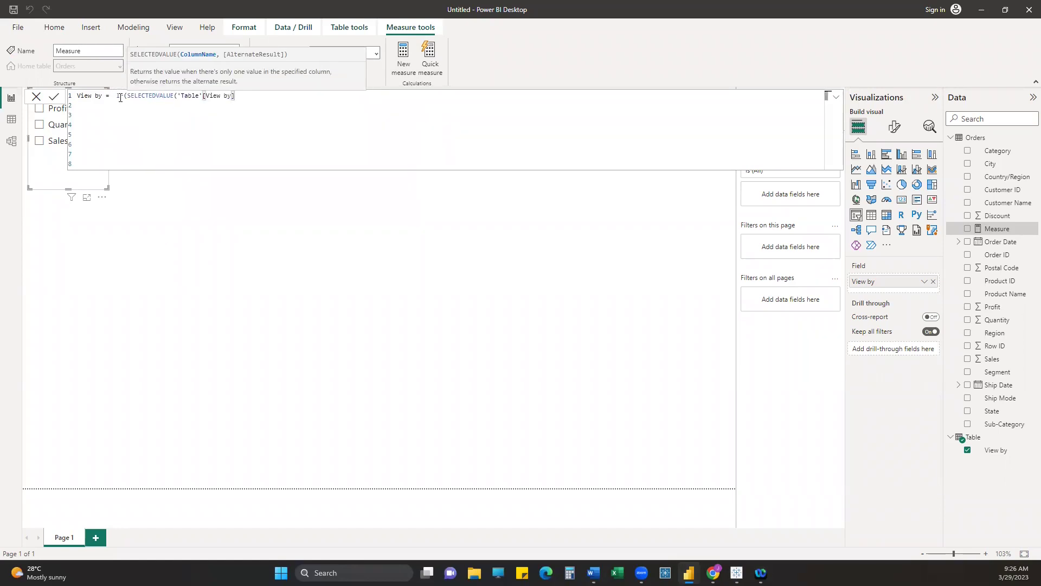
text()= "Sales", SUM(Orders[Sales]))
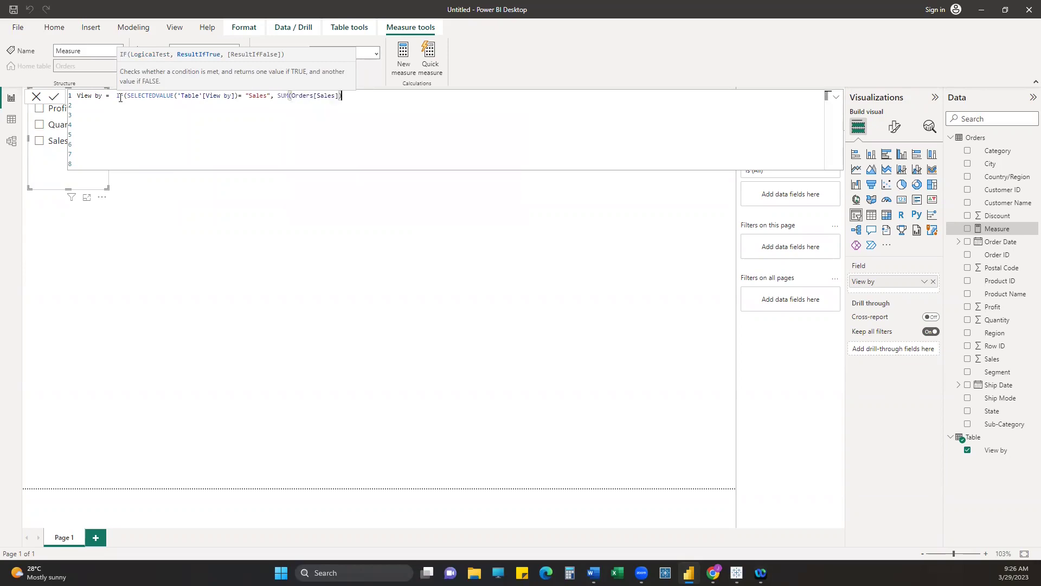
Continue the measure on a new line with IF(SELECTEDVALUE('Table'[View by])="Profit", SUM(Orders[Profit]).
text(,)
key(shift+Return)
text(IF()
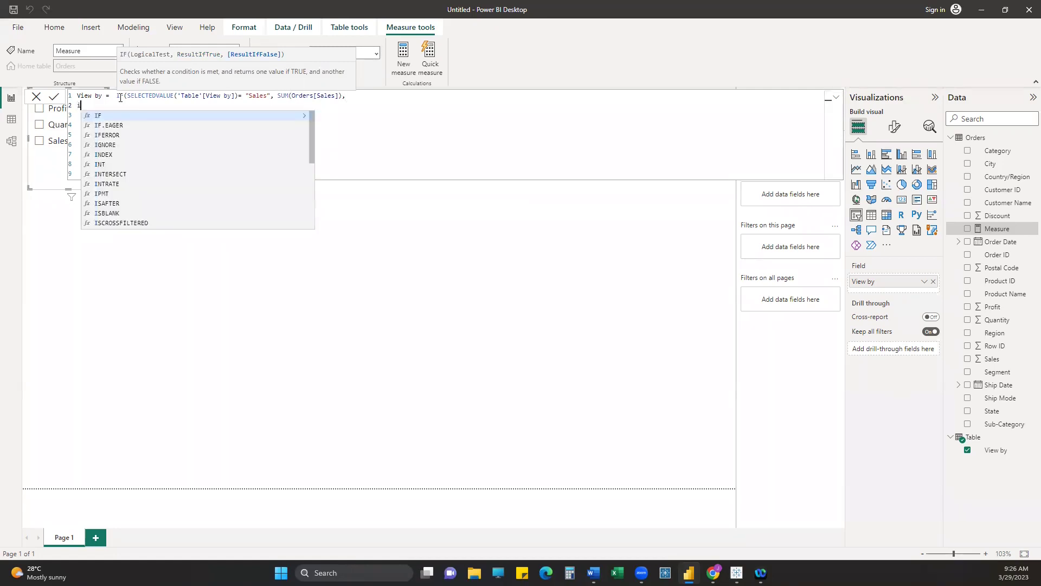
text(sele)
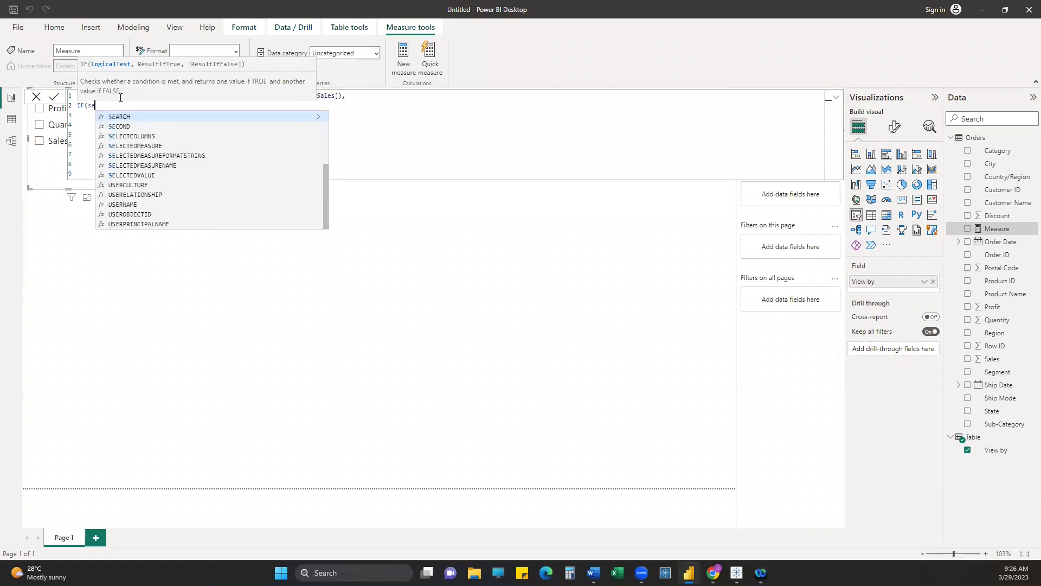
key(Down)
key(Down)
key(Up)
key(Up)
key(Down)
key(Down)
key(Down)
key(Down)
key(Tab)
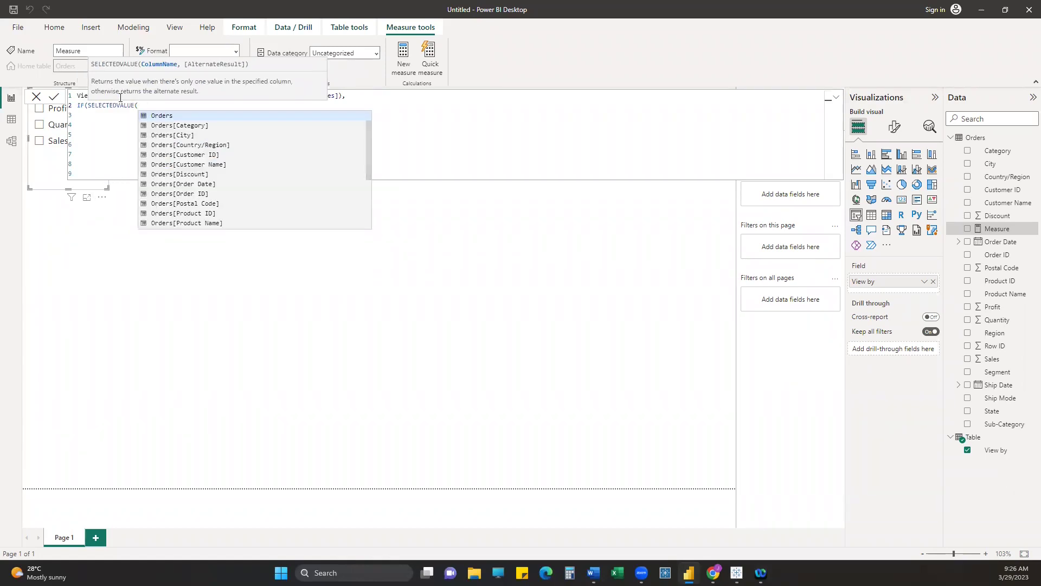
text('Table'[View by])="Profit", SUM(Orders[Profit]))
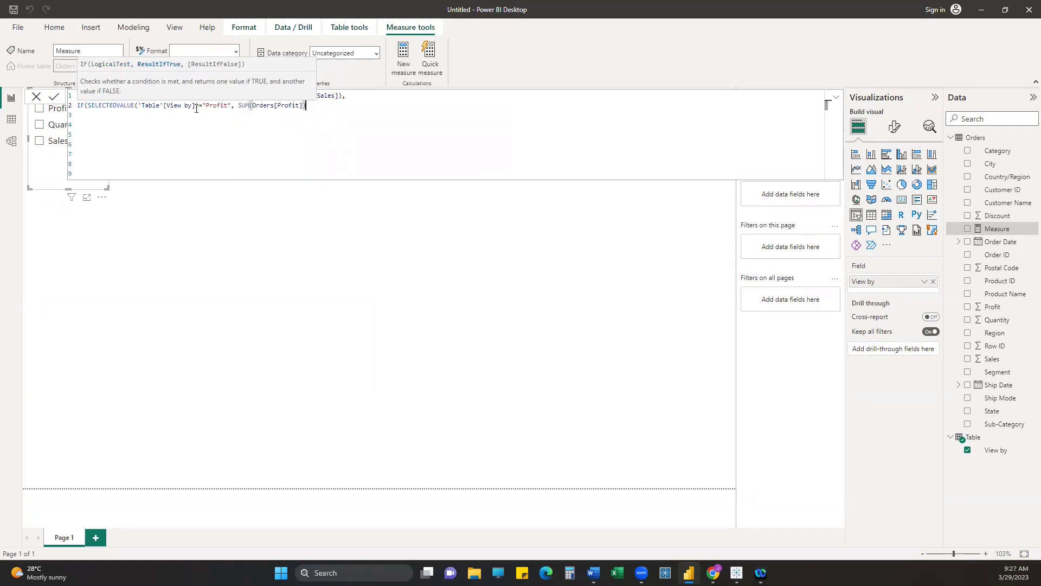
Add a third nested IF to the measure that tests SELECTEDVALUE('Table'[View by]) for the remaining Quantity option.
click(311, 112)
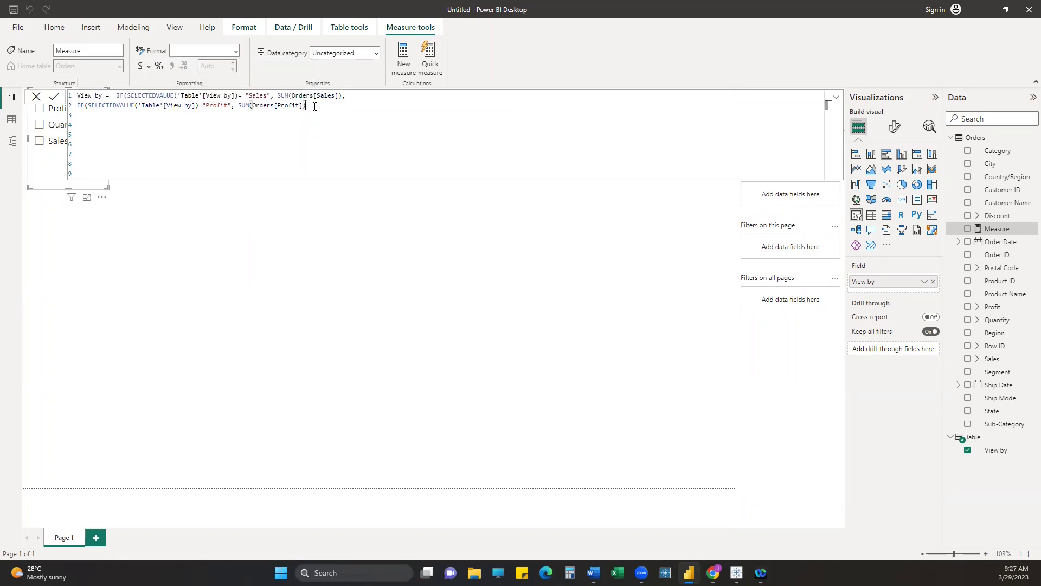
text(IF()
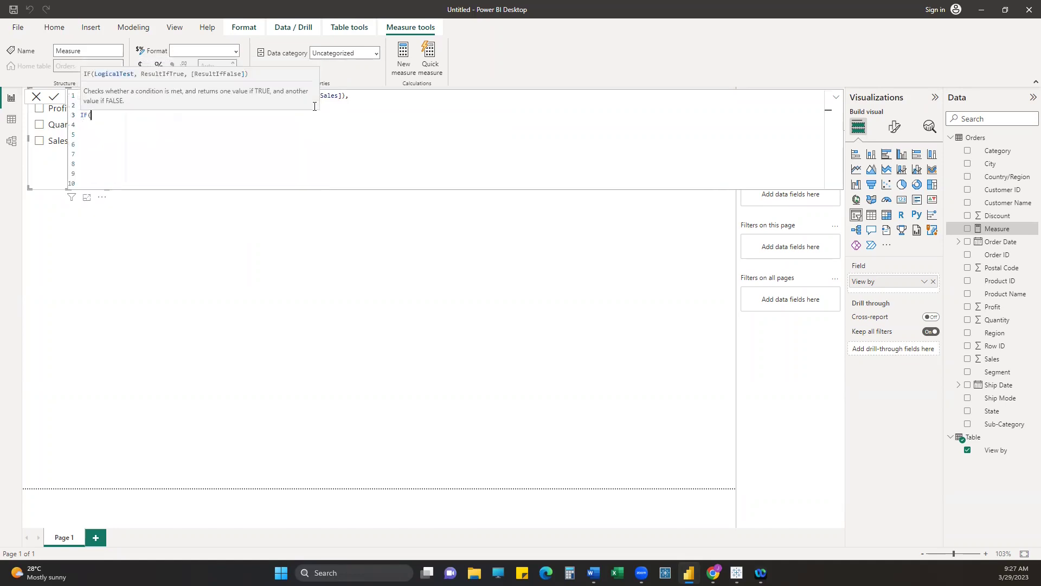
text(sele)
key(Down)
key(Down)
key(Down)
key(Down)
key(Tab)
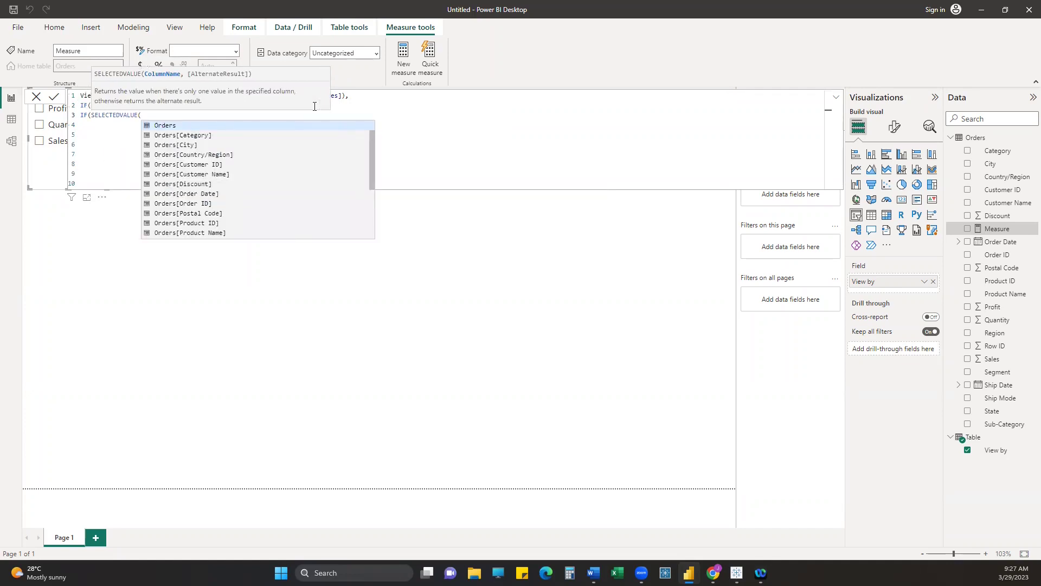
text(vie)
key(Tab)
text()=)
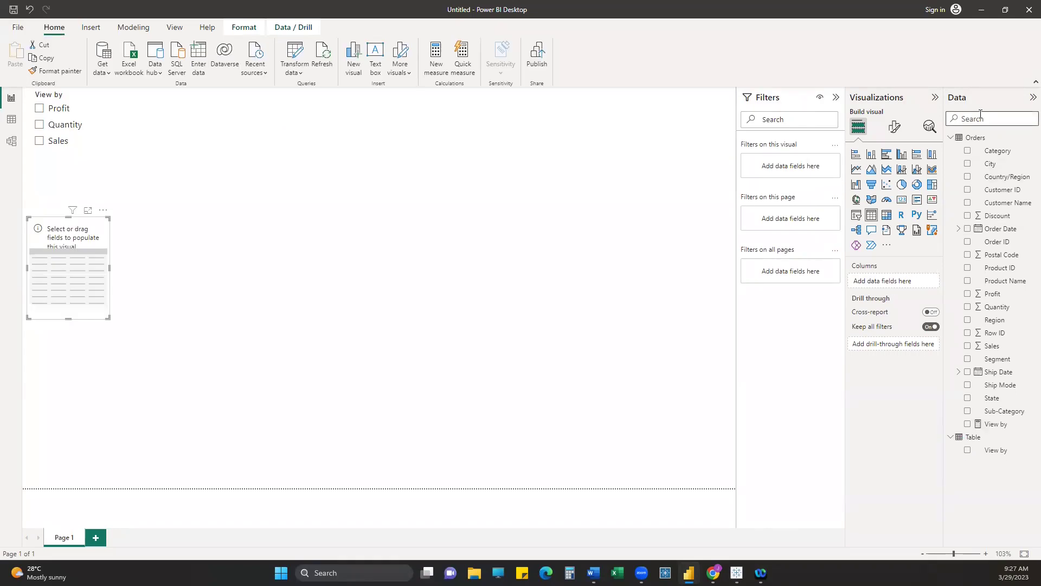
Fill the table visual with Sub-Category and the View by measure from Orders, and enlarge the visual.
click(980, 114)
text(su)
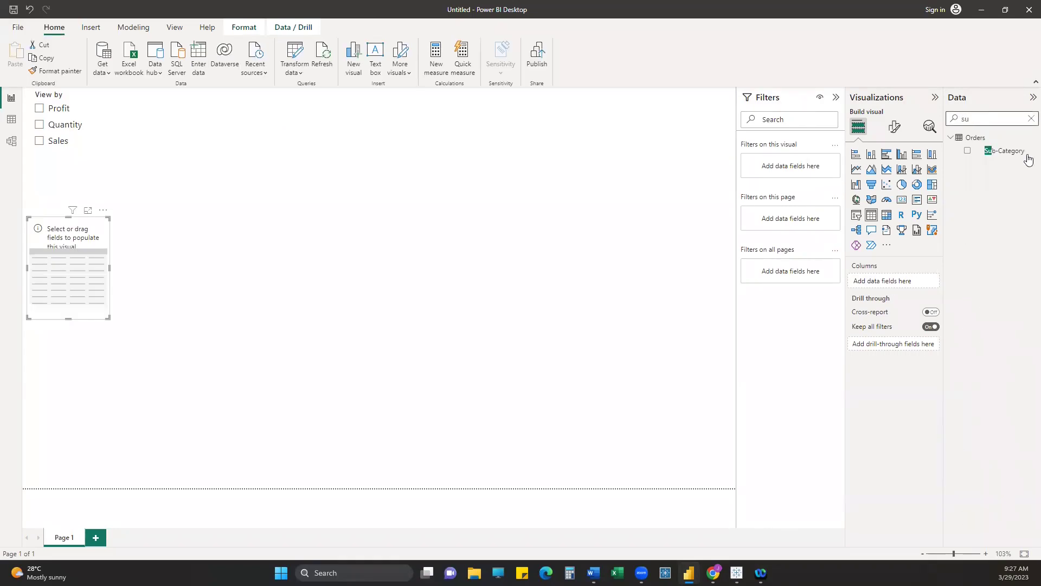
click(967, 150)
double_click(982, 114)
text(view)
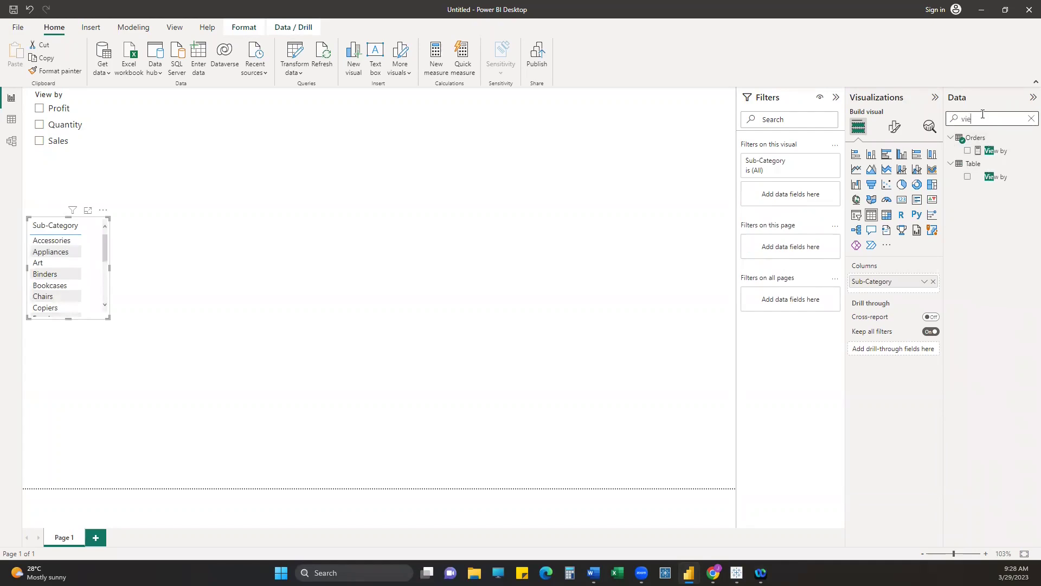
click(967, 150)
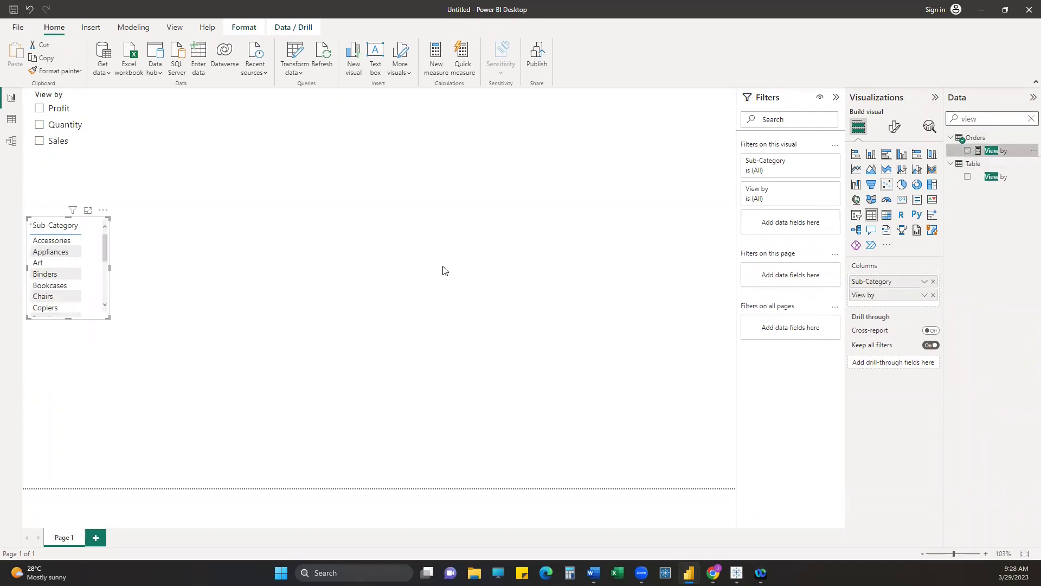
drag(108, 317, 270, 409)
Test the View by slicer with Profit and Quantity, and leave Sales selected.
click(41, 110)
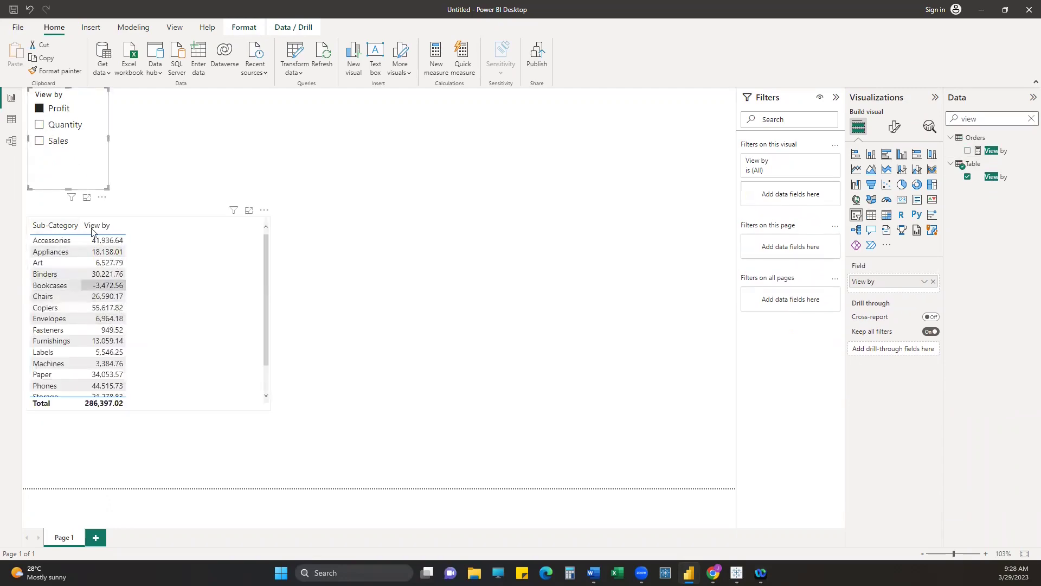
click(41, 126)
click(39, 141)
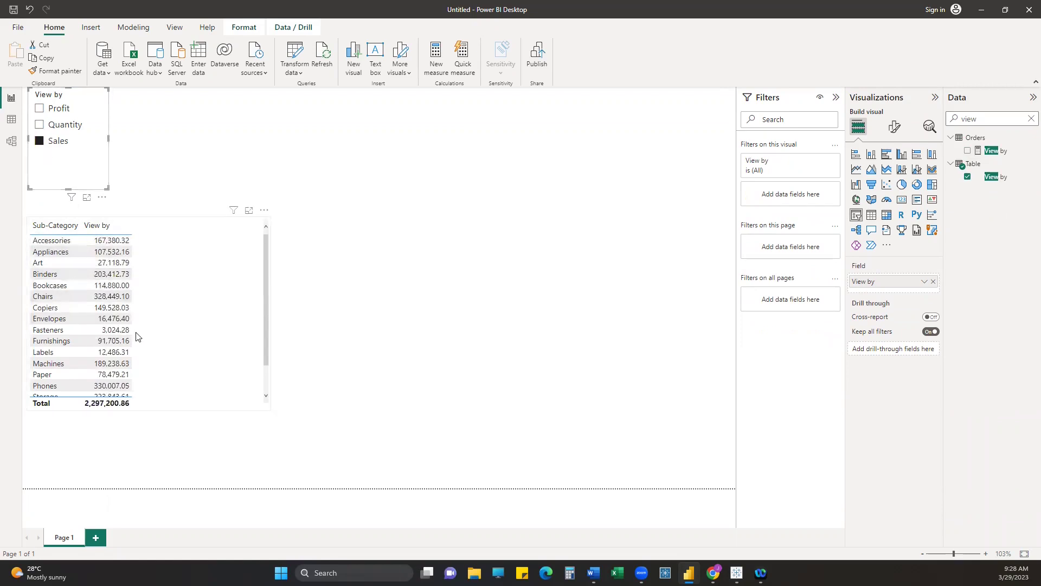
Sort the table visual descending by View by, and reposition and resize it to fit all sub-categories mid-page.
click(103, 226)
drag(167, 258, 450, 255)
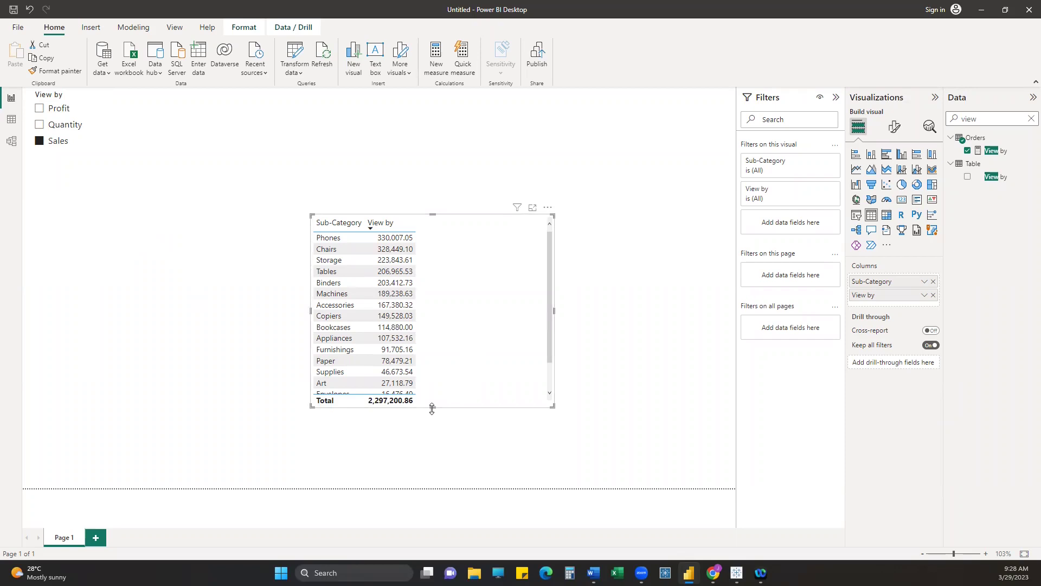
drag(433, 407, 441, 450)
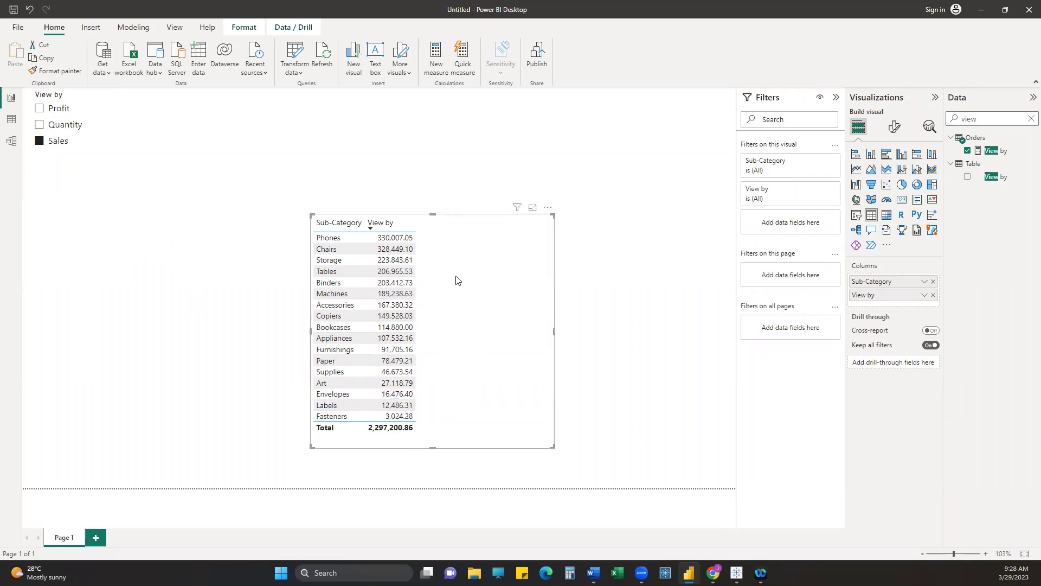
drag(458, 287, 462, 237)
drag(556, 282, 446, 294)
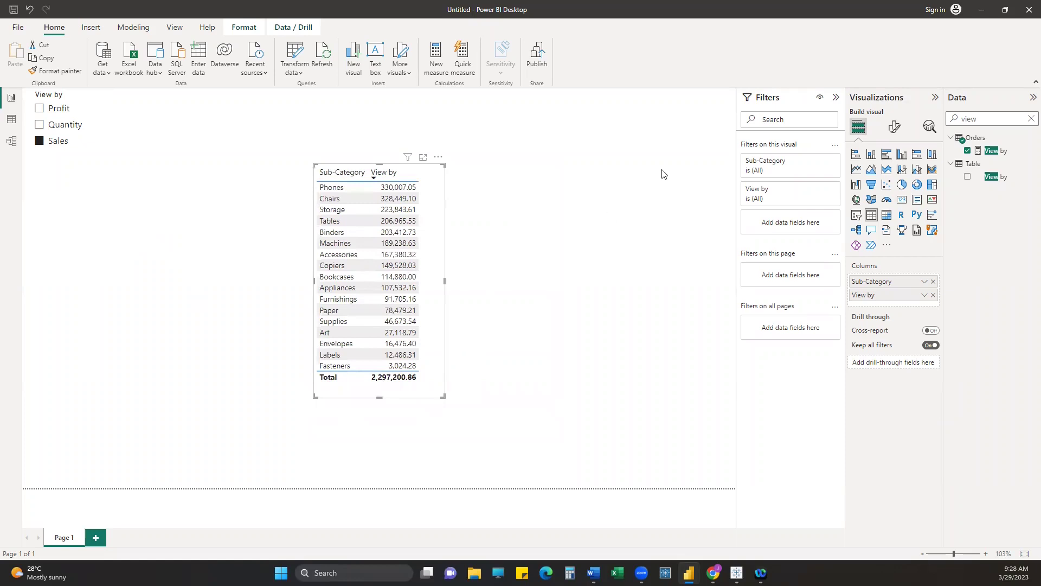
Switch to Tableau and list all members of Customer Name in the rows of a new worksheet.
click(981, 9)
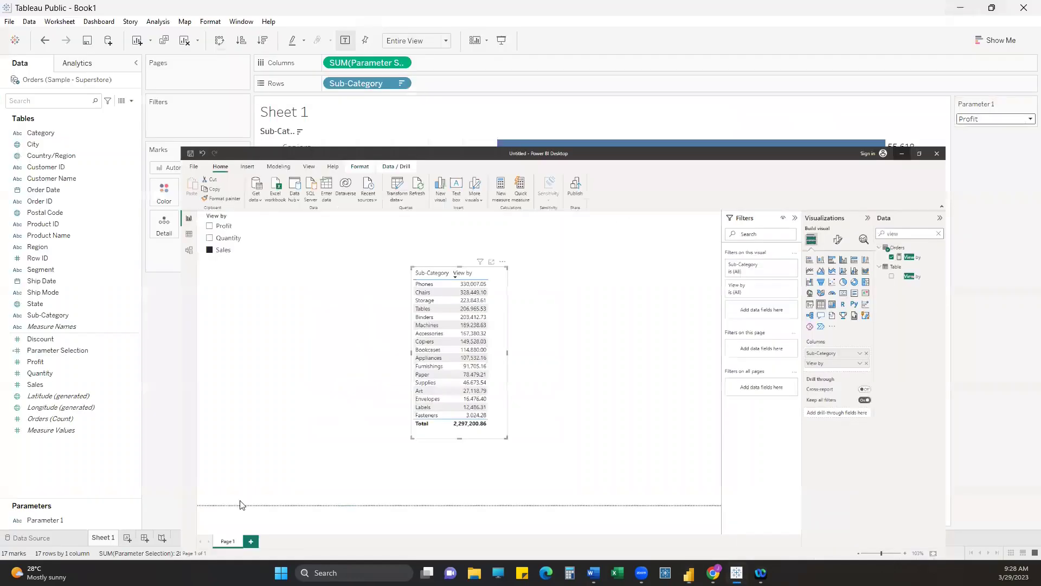
click(127, 537)
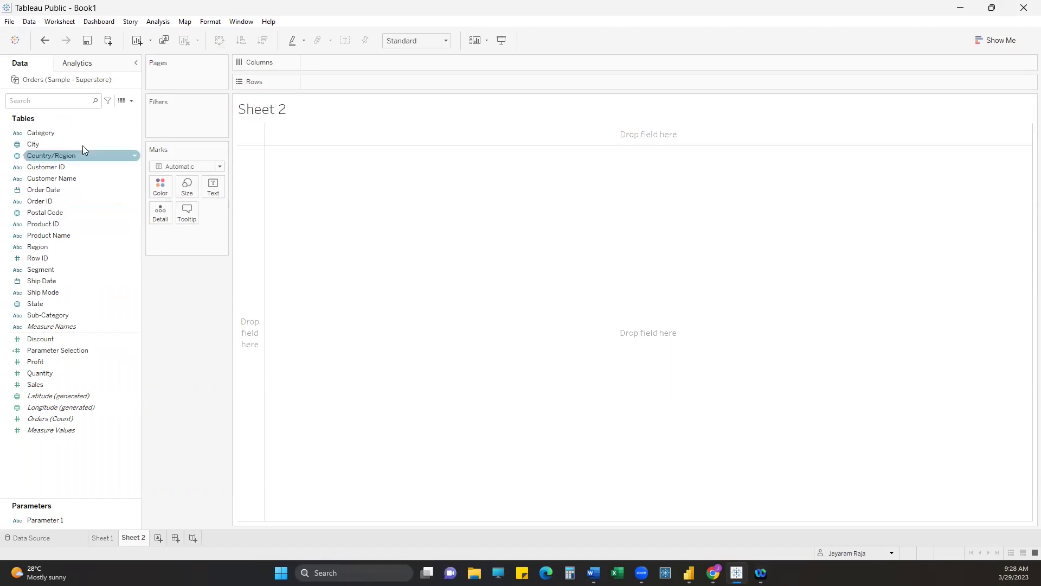
click(59, 101)
text(me)
key(BackSpace)
key(BackSpace)
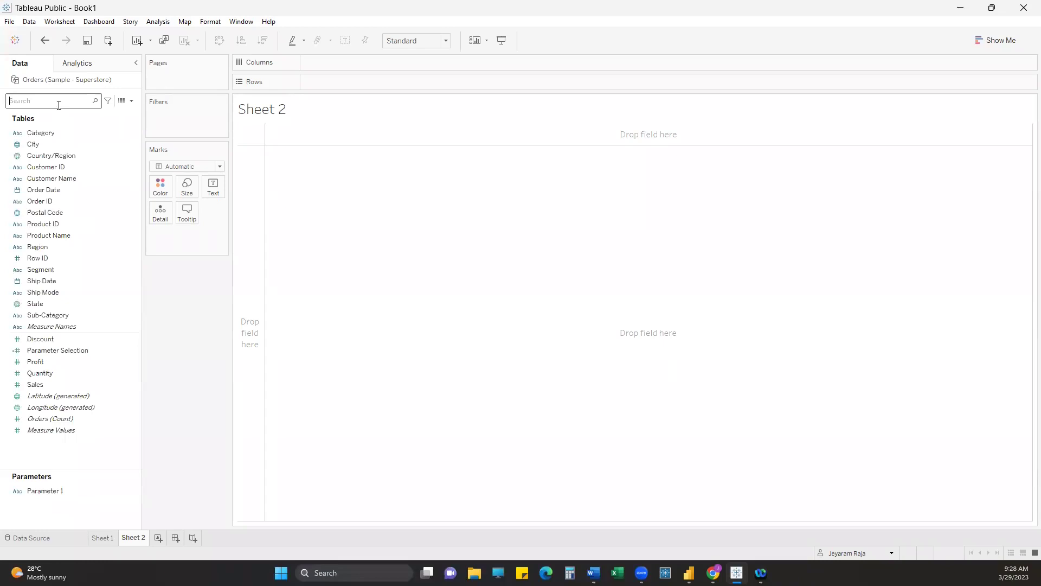
text(cus)
double_click(52, 143)
click(498, 272)
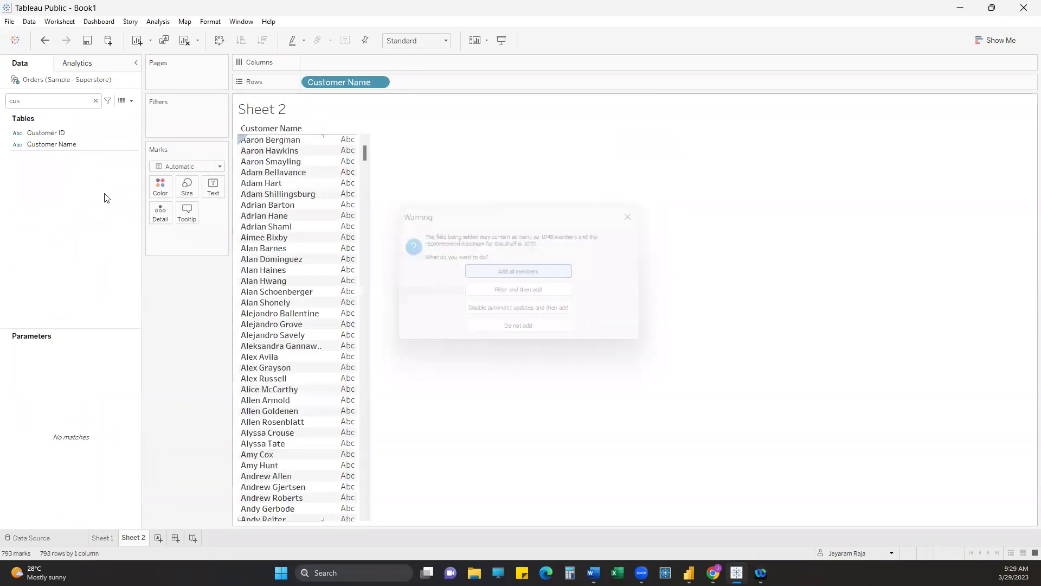
Add Order Date to the rows after Customer Name, shown as discrete exact dates.
key(BackSpace)
key(BackSpace)
key(BackSpace)
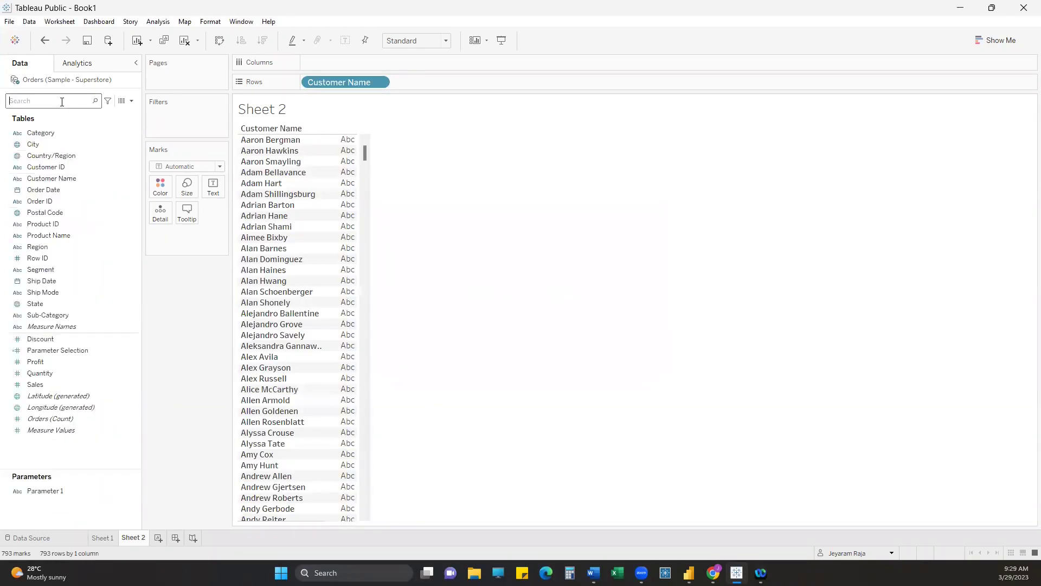
text(orde)
double_click(44, 133)
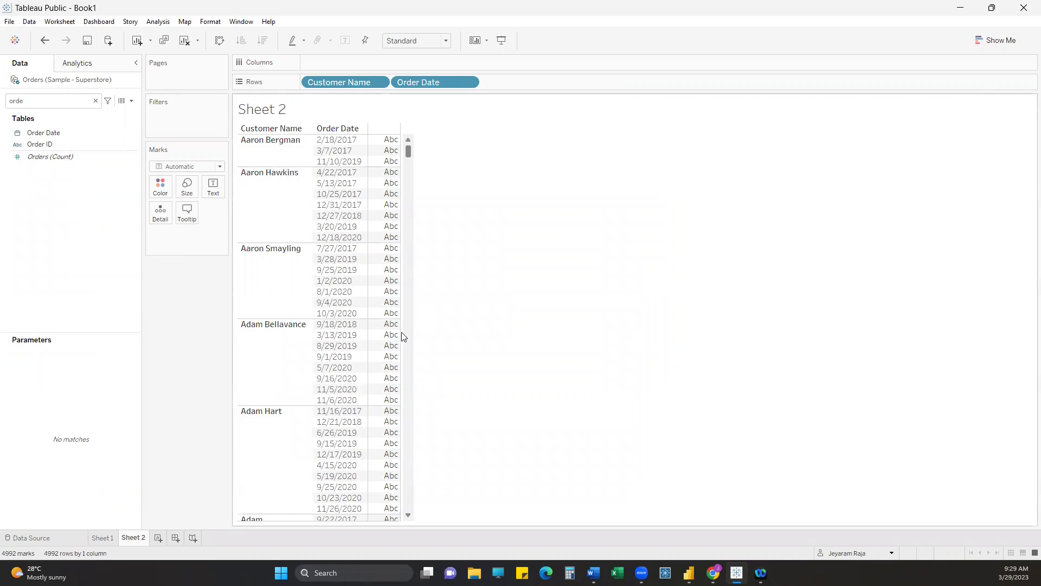
Create a calculated field and begin its formula with { FIXED [Customer Name].
click(132, 101)
click(94, 114)
drag(399, 190, 451, 247)
click(448, 297)
text({ FIXED)
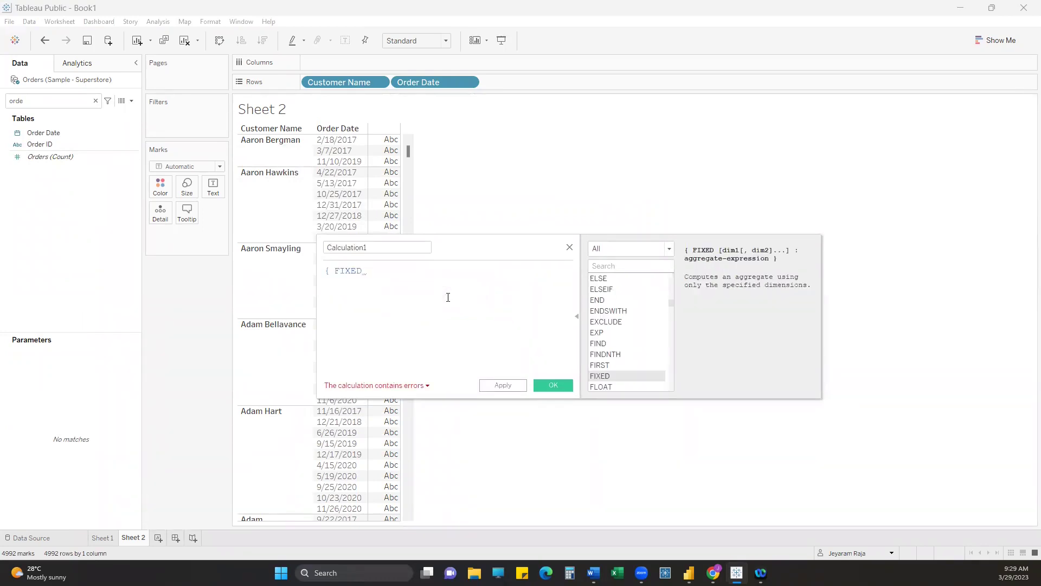
text(cus)
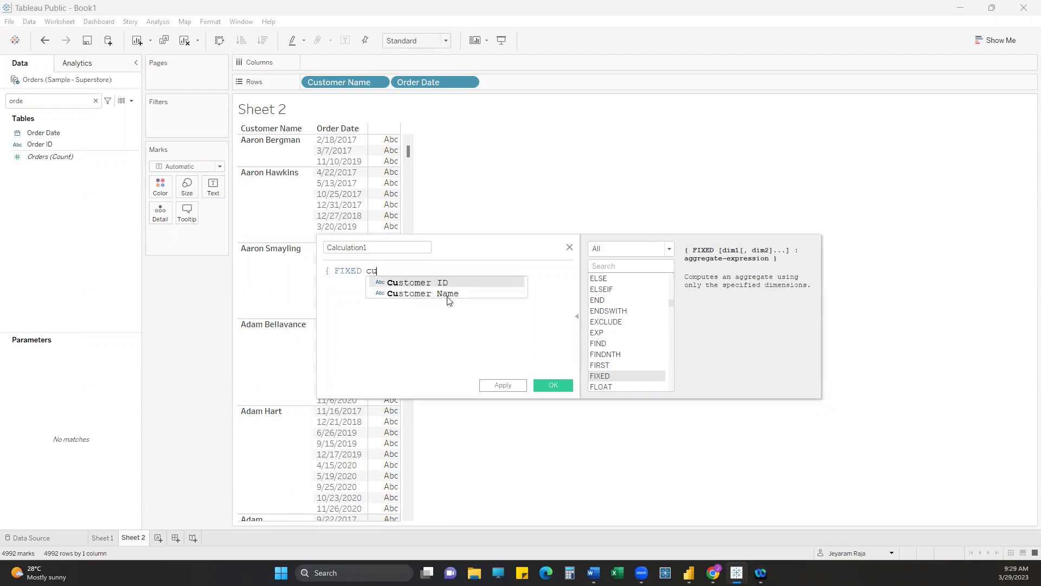
click(448, 293)
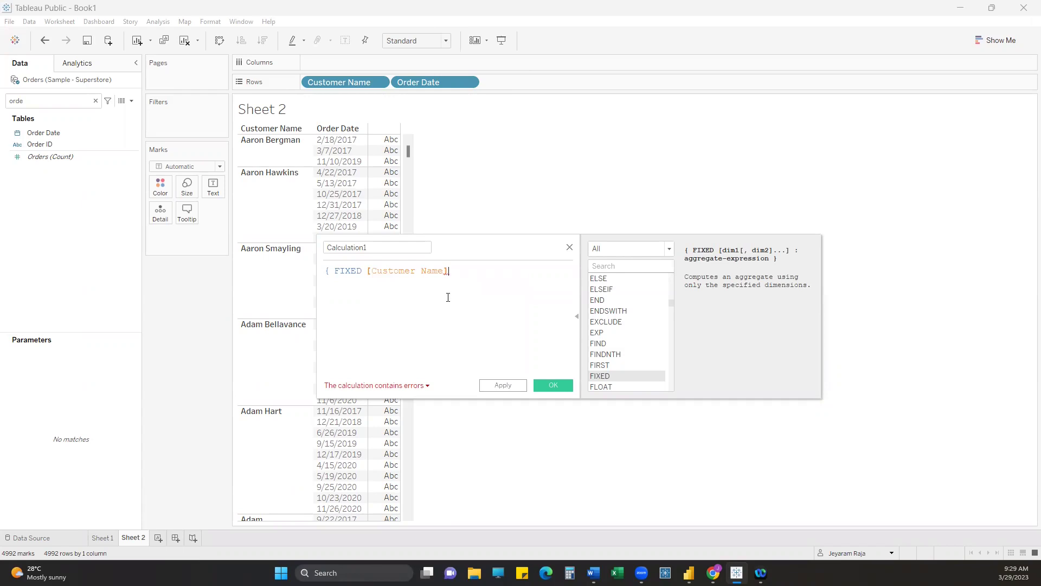
Complete the FIXED expression with : MIN([Order Date])} after the customer dimension.
text(: MIN(or)
key(Down)
key(Return)
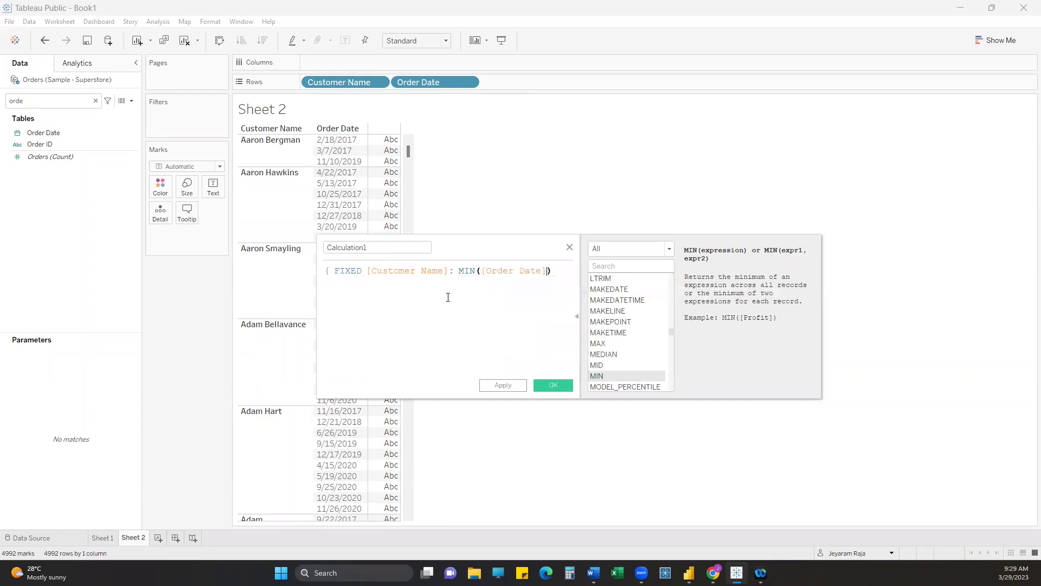
text(}{)
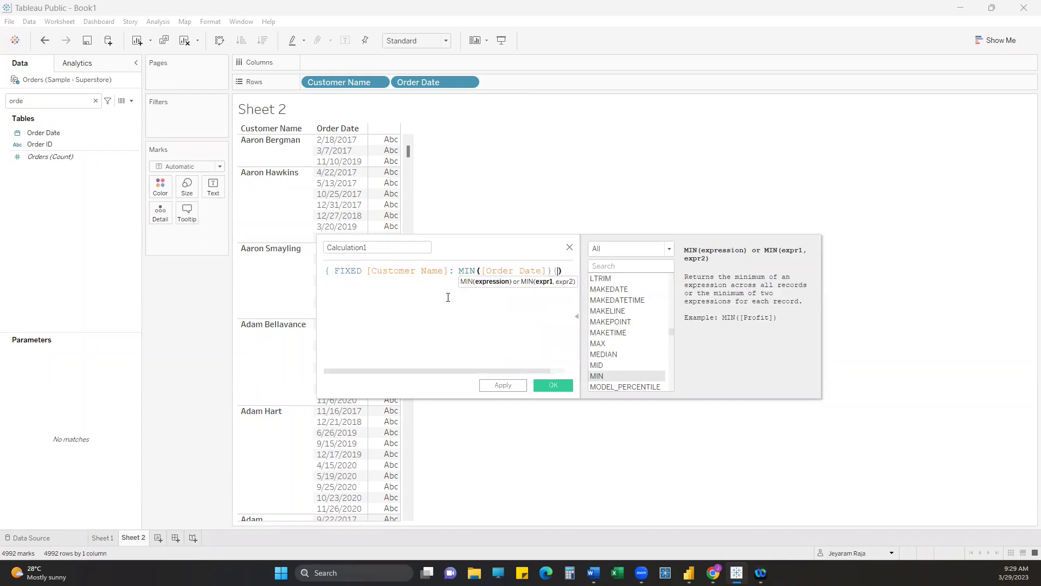
key(BackSpace)
key(BackSpace)
key(Right)
text(})
Name the calculated field First Order Date and save it.
click(343, 245)
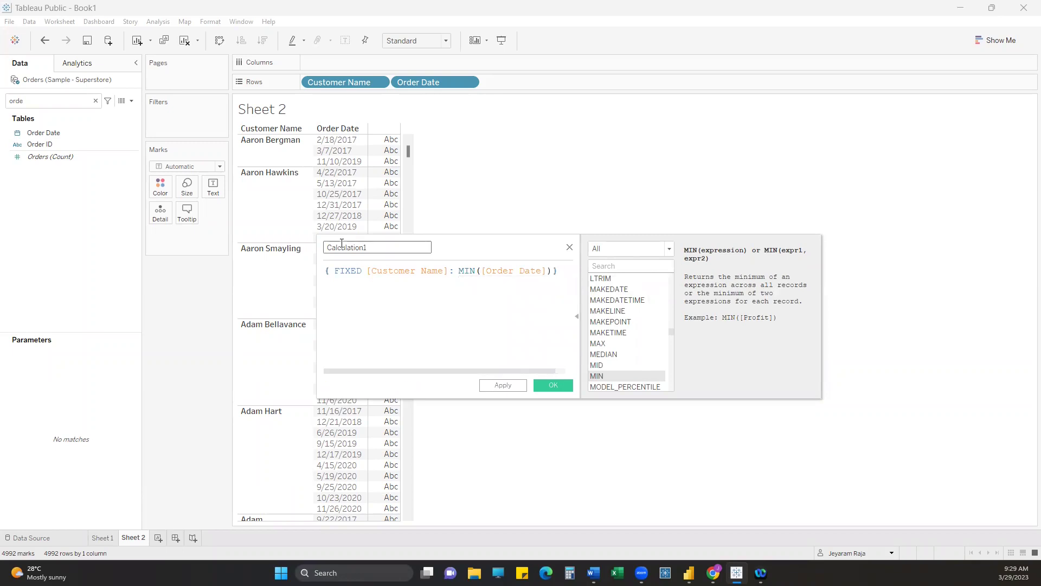
key(ctrl+a)
text(First Order Date)
click(504, 386)
click(549, 386)
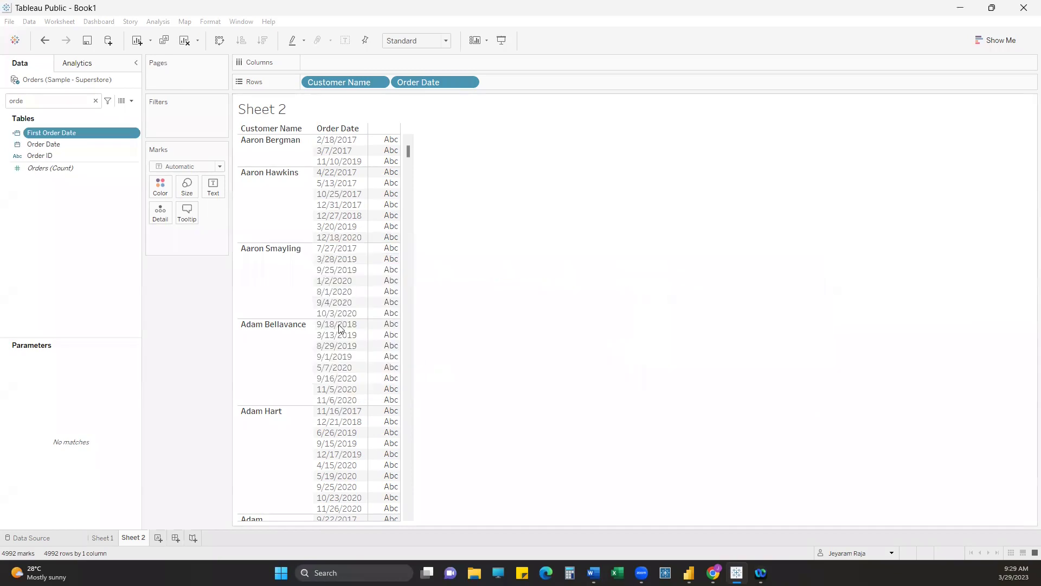
Add First Order Date to the rows after Order Date, shown as discrete exact dates.
drag(51, 133, 525, 84)
click(507, 157)
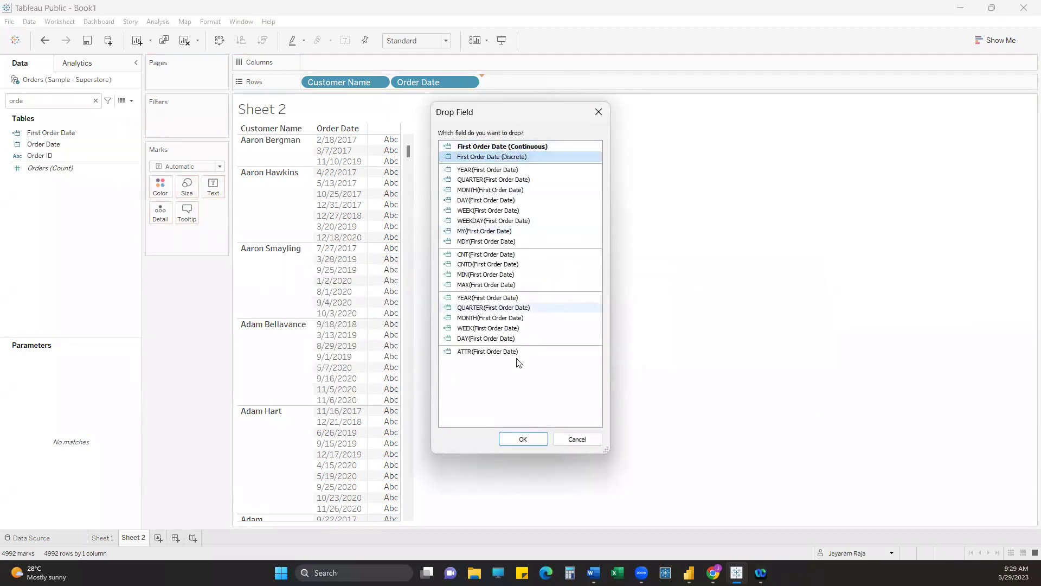
click(525, 438)
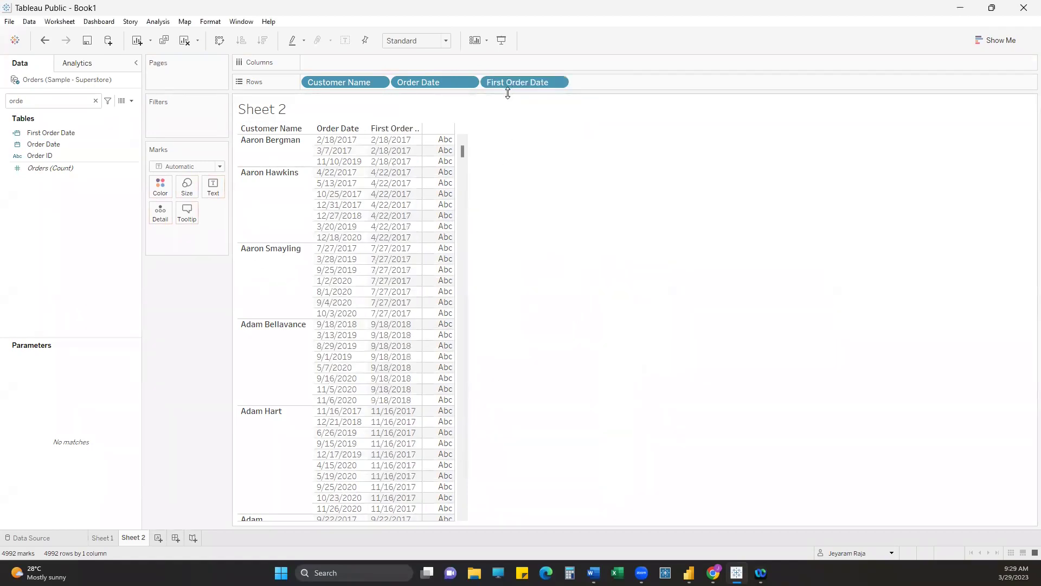
Create another calculated field named Second Order Date.
click(132, 102)
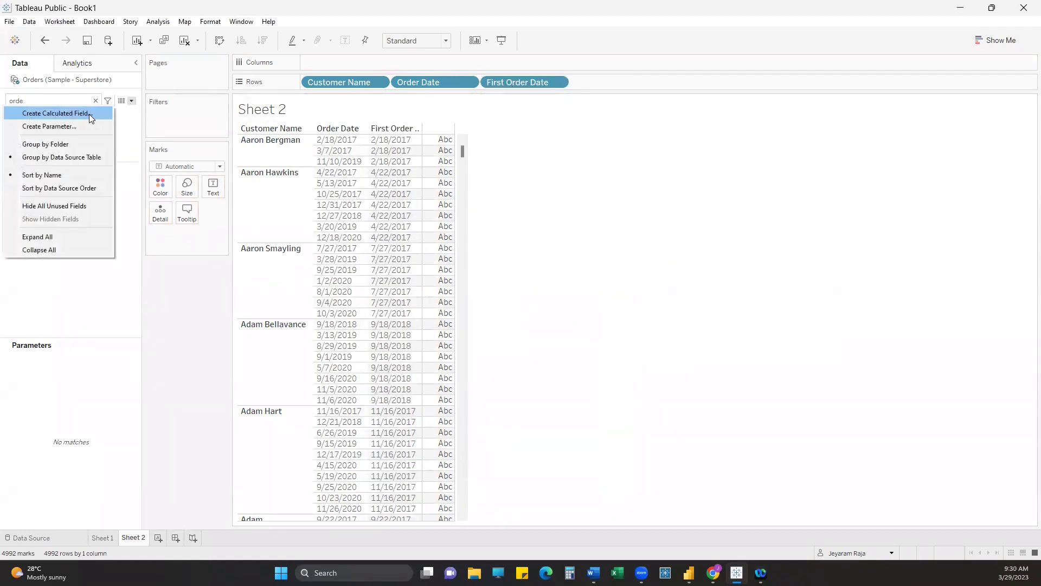
click(89, 114)
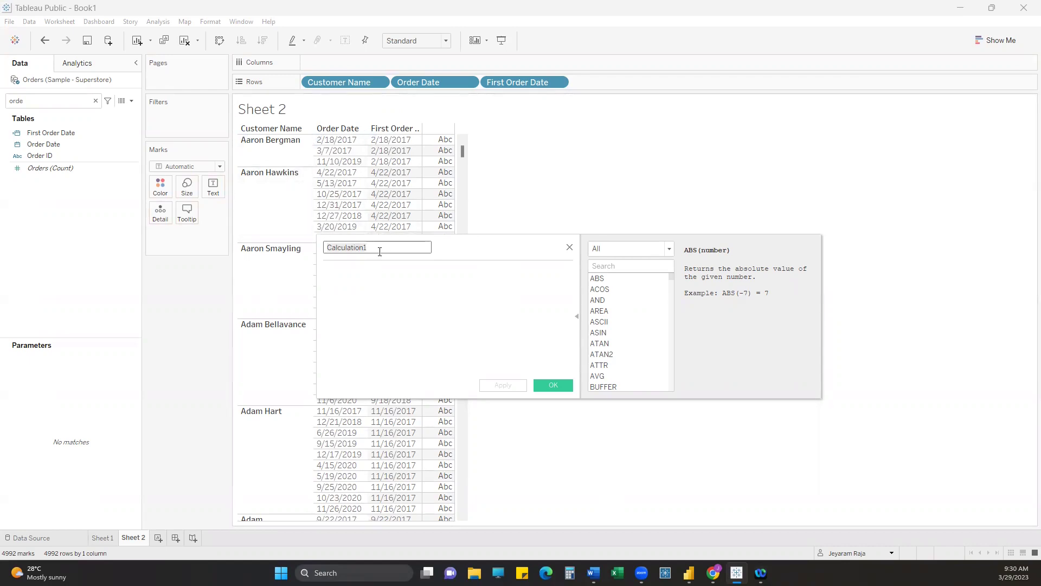
key(BackSpace)
text(Sec)
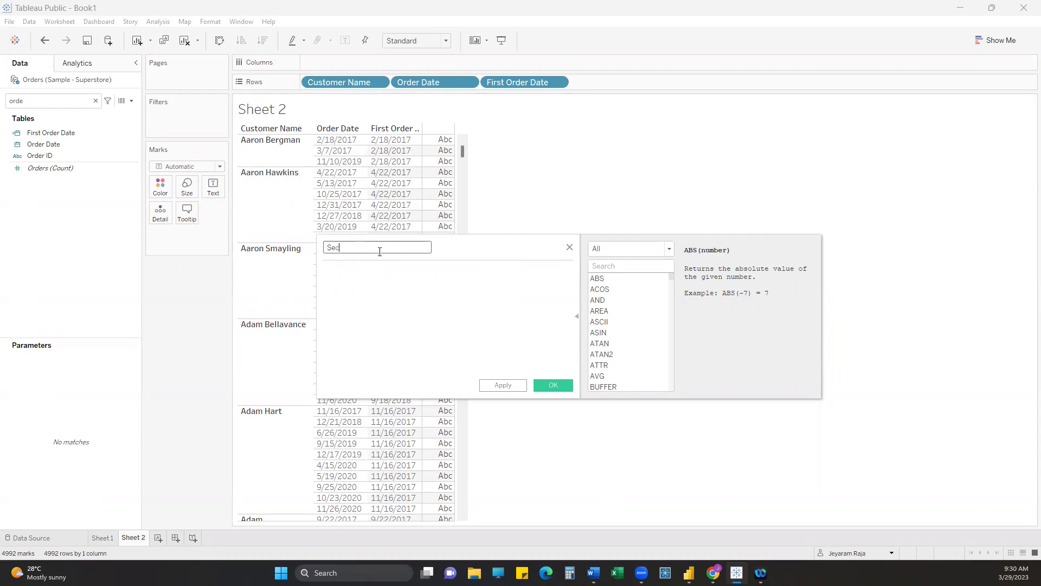
text(ond Ord)
text(er Date)
Enter the formula shell { FIXED [Customer Name]: MIN( )}, leaving blank lines inside the MIN parentheses.
text({ FIXED )
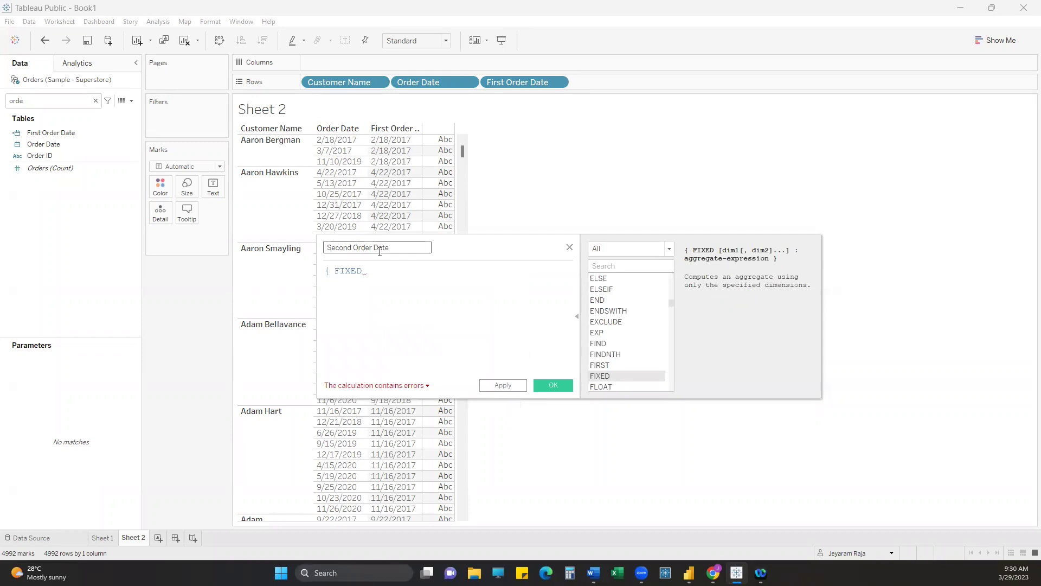
text(cus)
key(Down)
key(Return)
text(MIN)
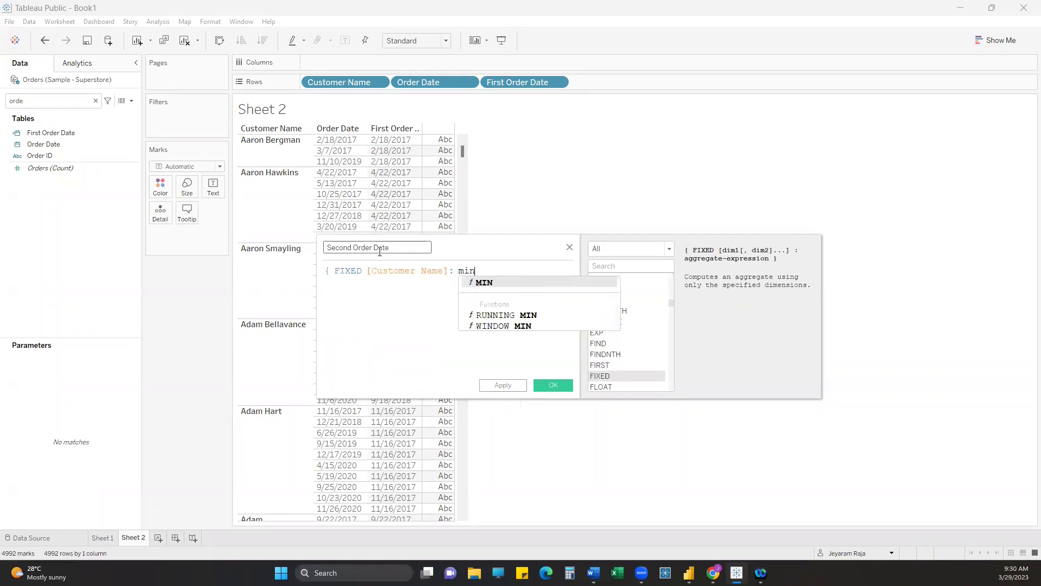
key(Return)
key(Return)
key(Return)
key(Return)
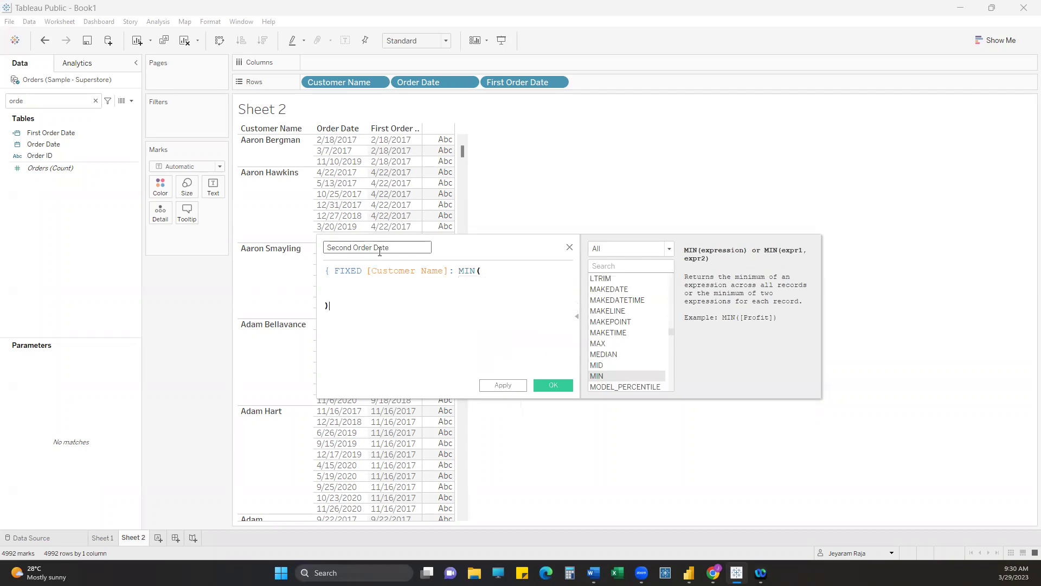
text(})
Inside MIN, add the condition IF [Order Date]>[First Order Date].
click(348, 283)
text(IF)
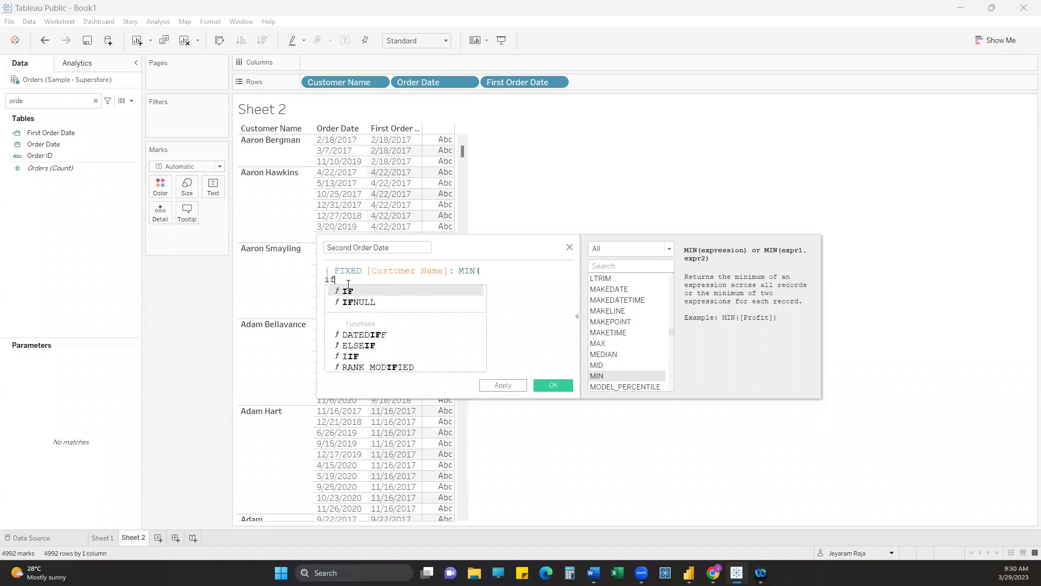
text(  [Order Date])
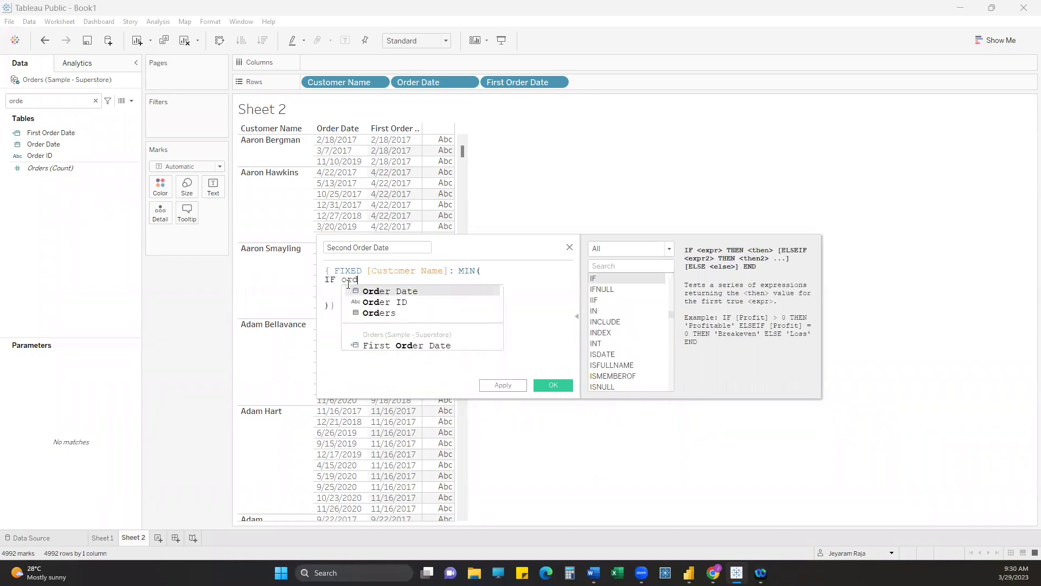
text(>firs)
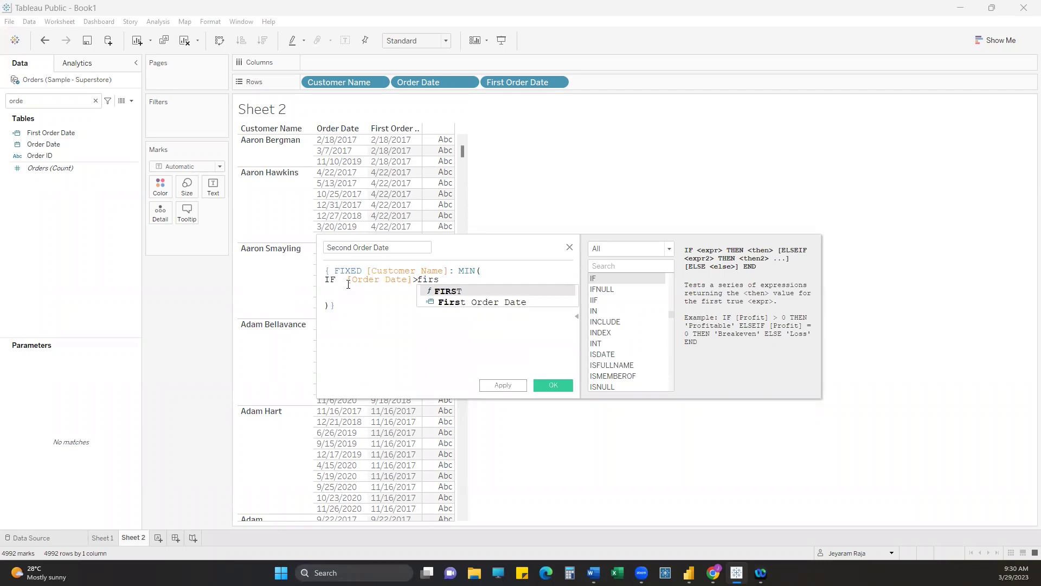
key(Down)
key(Return)
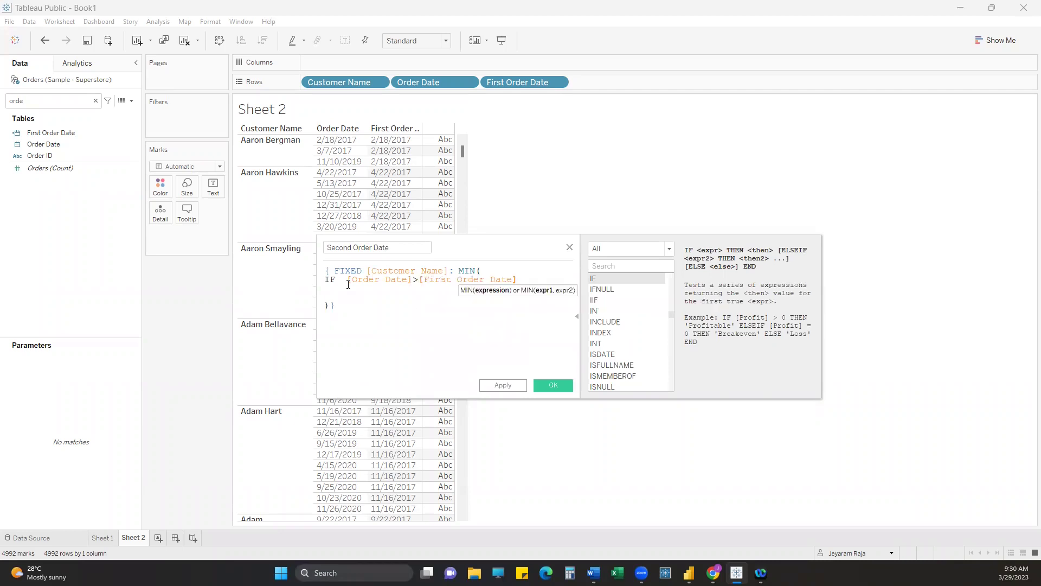
Finish the condition by returning [Order Date] in a then line and closing it with END.
key(Return)
text(t)
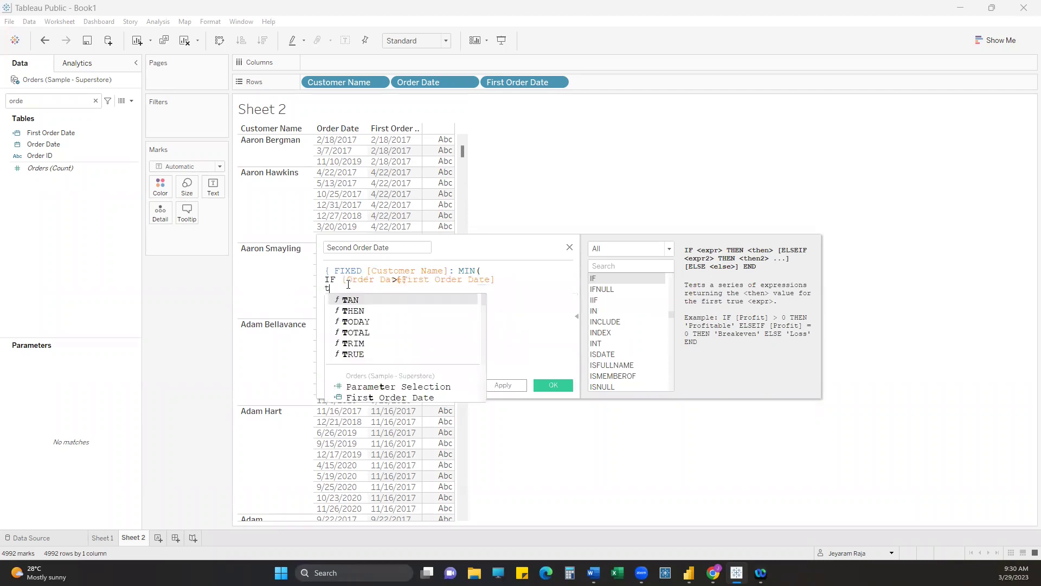
text(hen)
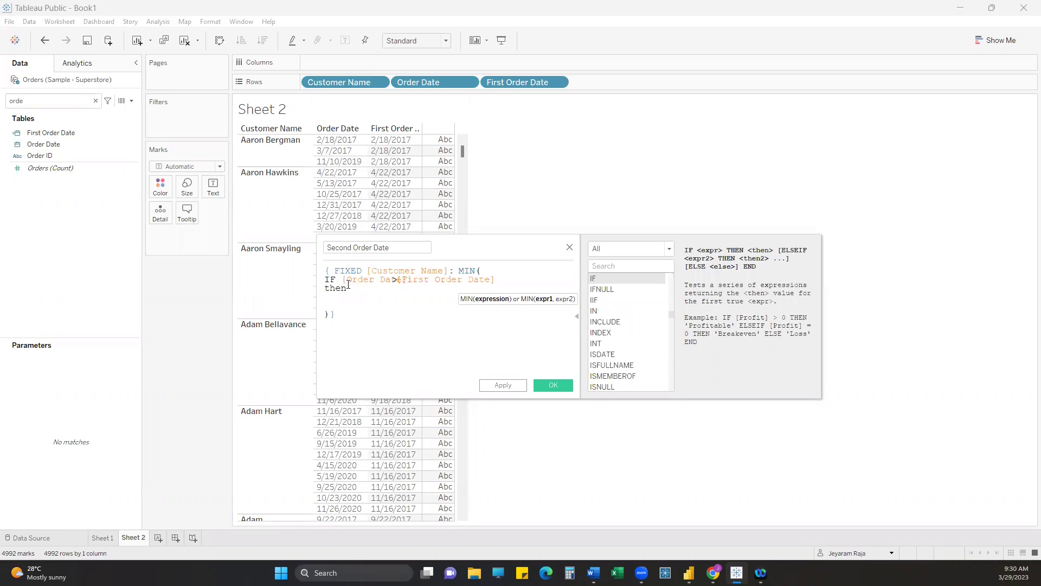
text(    ord)
key(Return)
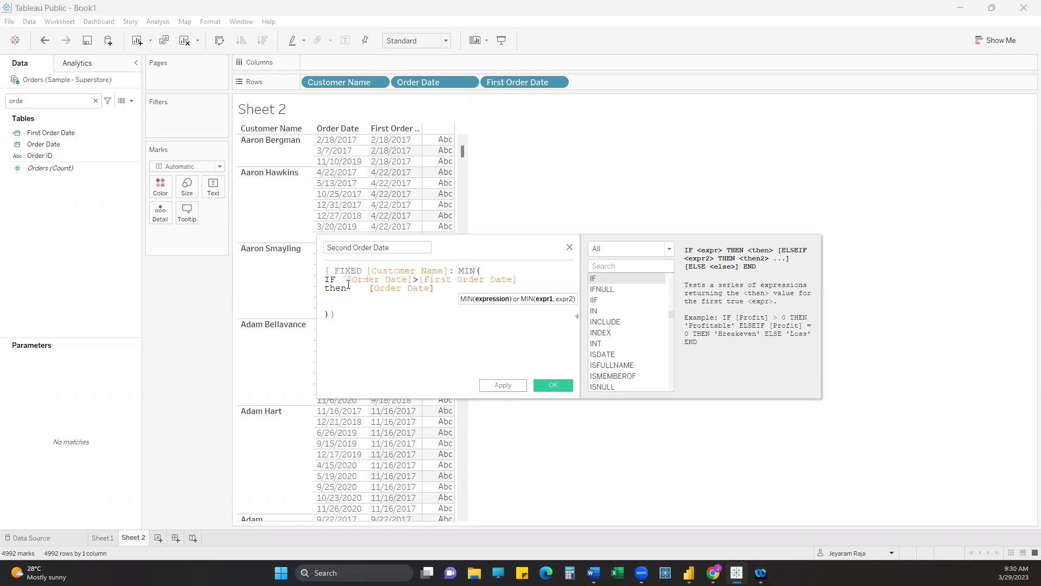
key(Return)
text(en)
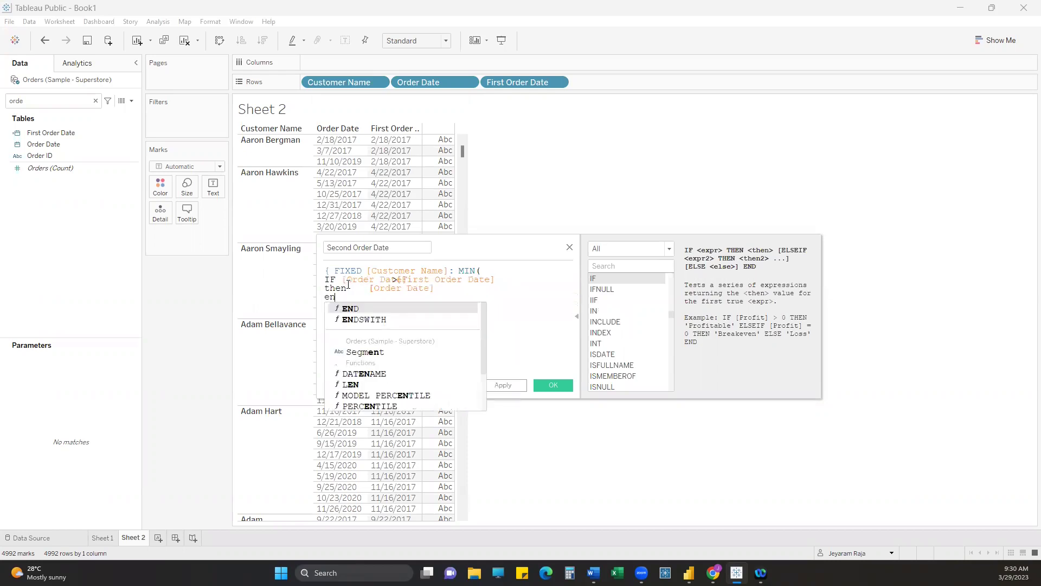
key(Return)
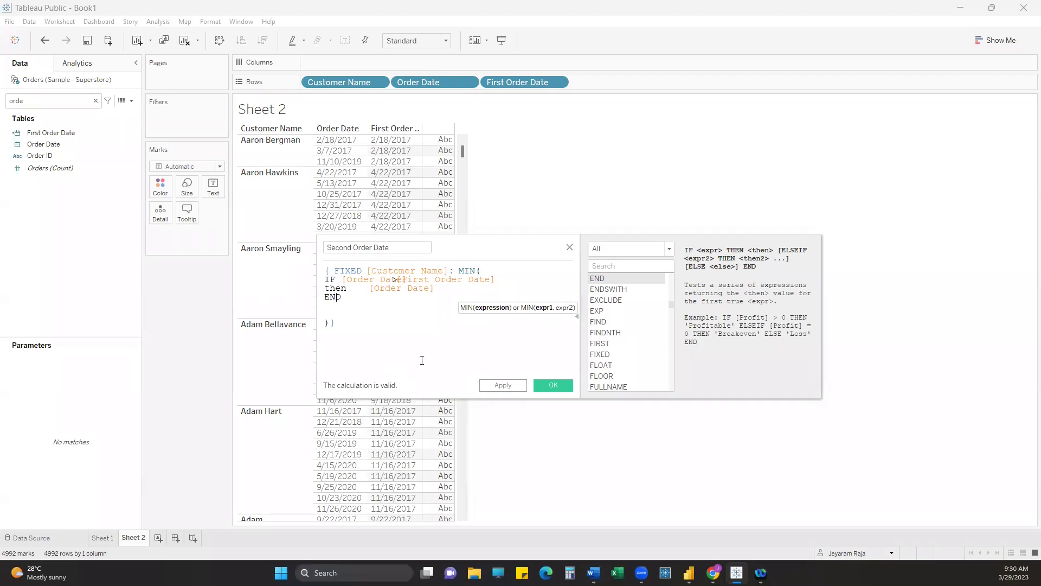
click(415, 306)
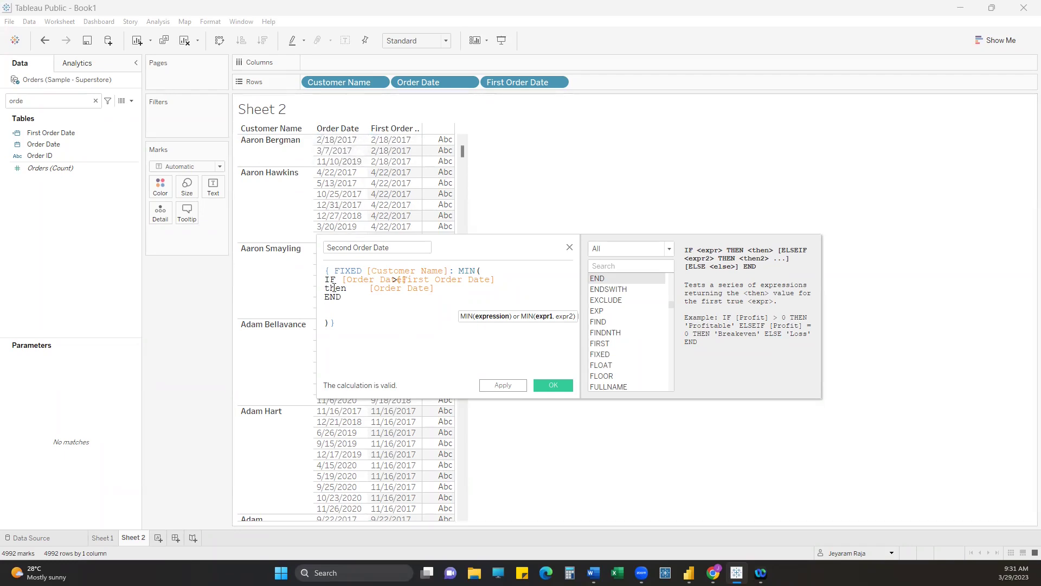
key(shift+Up)
key(shift+Up)
key(shift+Up)
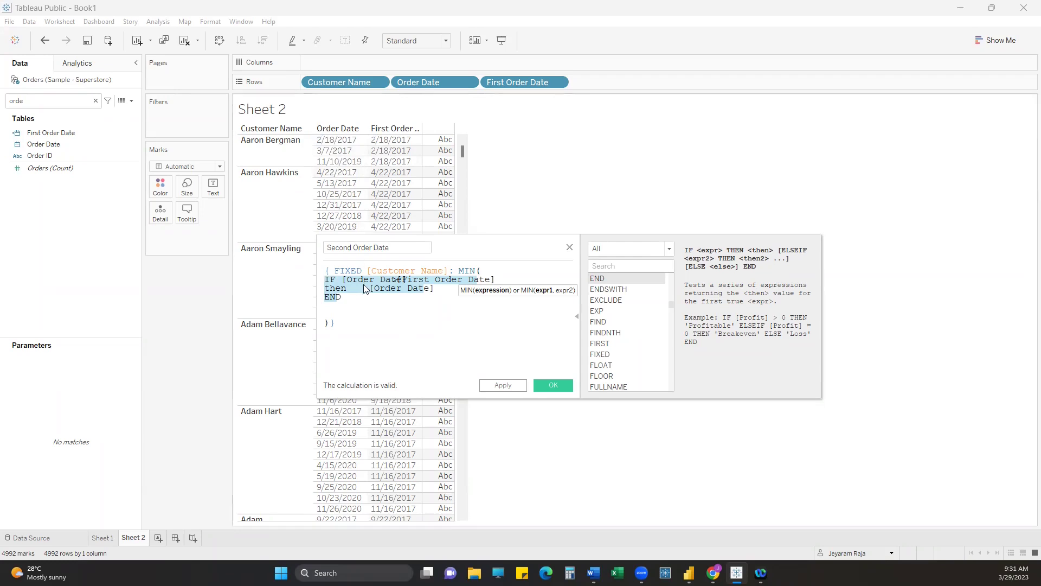
drag(367, 270, 445, 266)
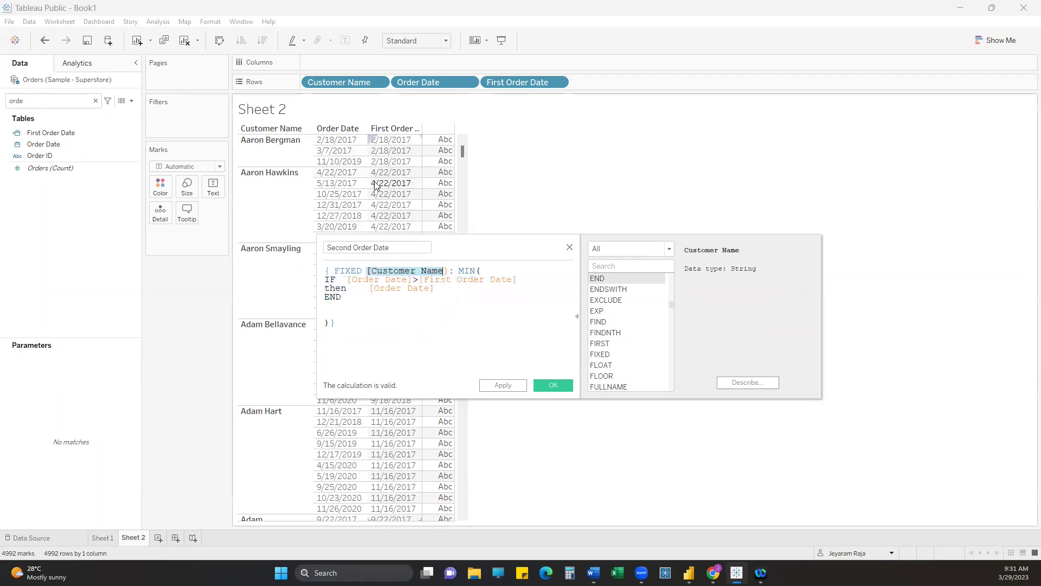
Save the calculation and add Second Order Date to the rows after First Order Date as discrete dates.
click(542, 382)
drag(87, 162, 603, 79)
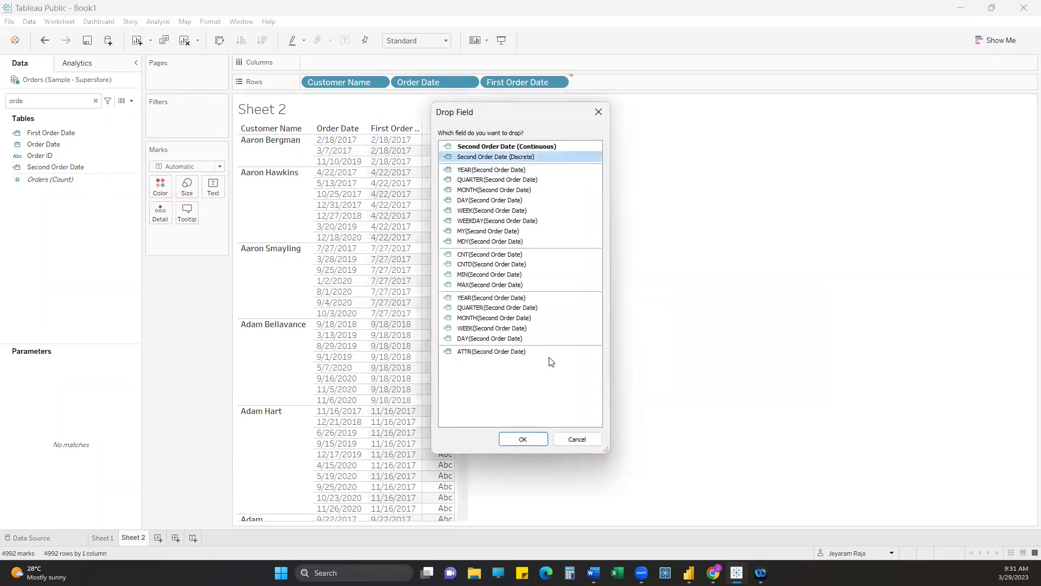
click(518, 439)
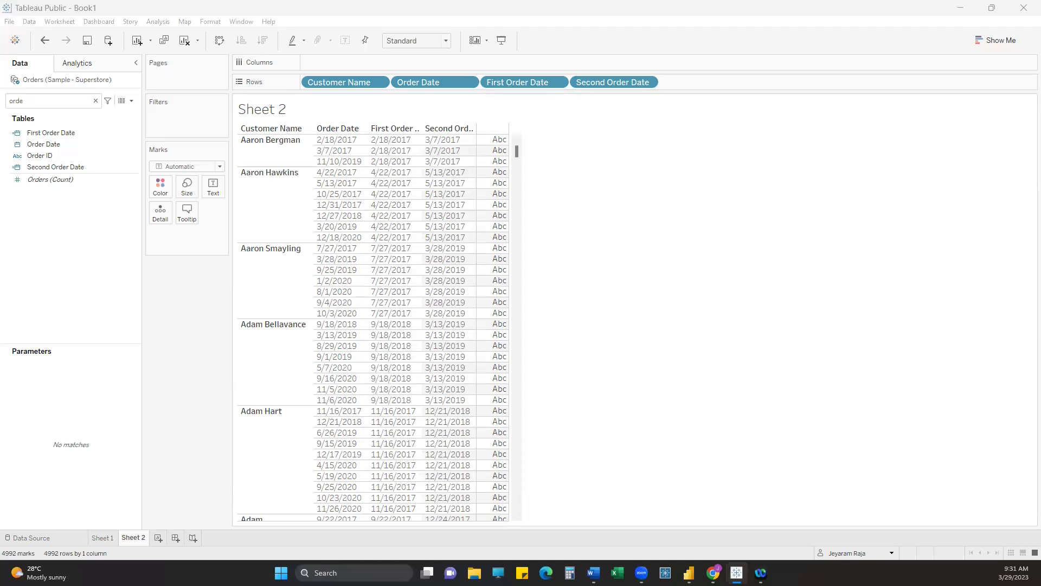
Switch to Power BI Desktop and create a new measure named First Order Date.
key(alt+Tab)
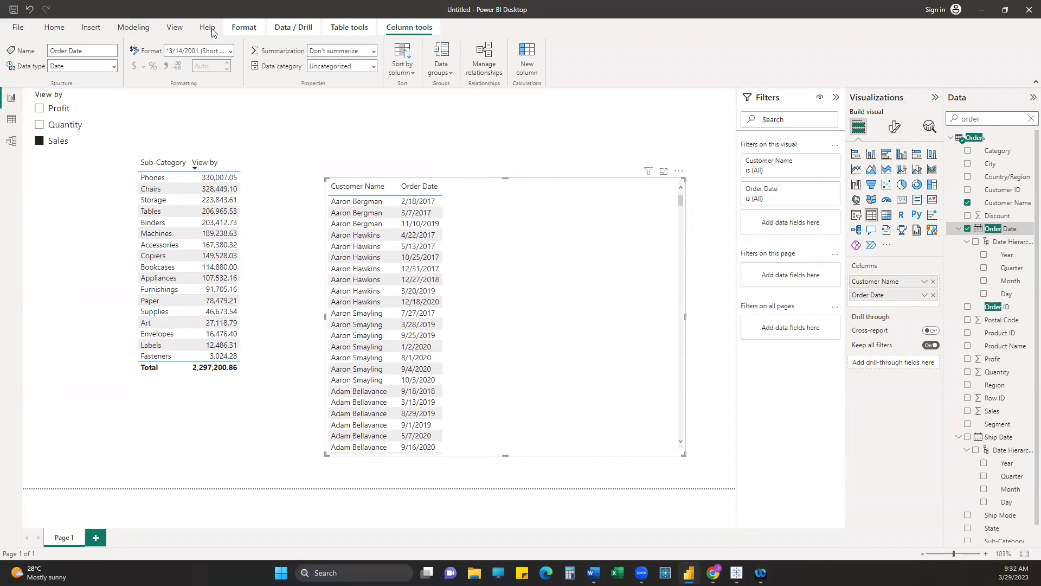
click(53, 27)
click(435, 52)
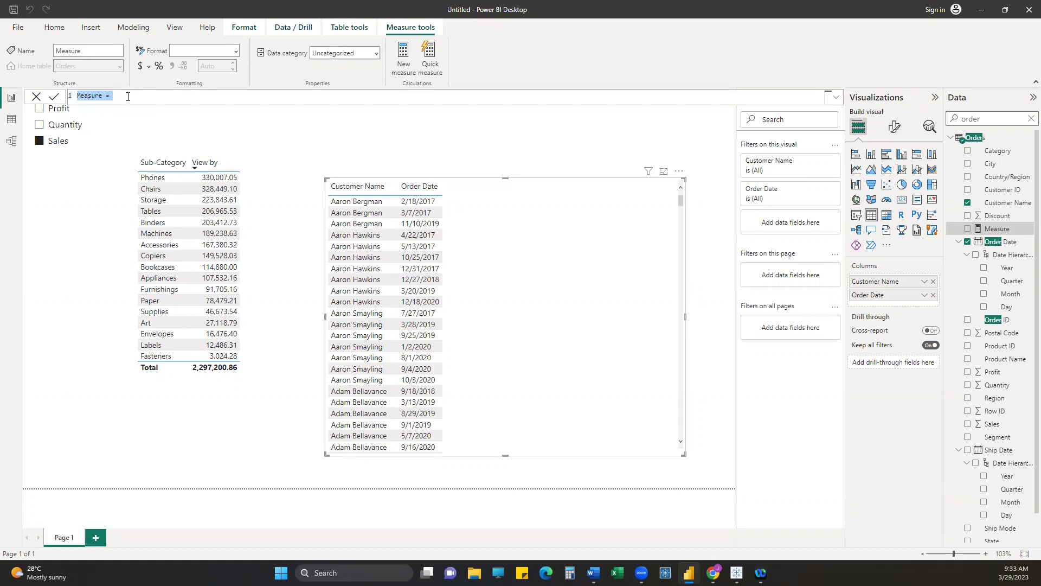
double_click(86, 96)
text(First Order Date)
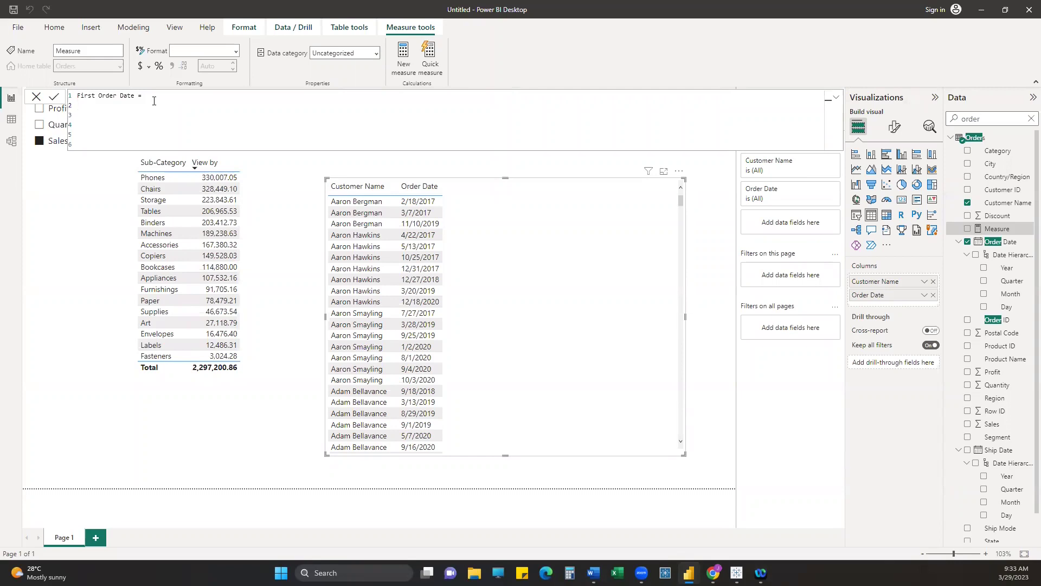
Define the variable cname as SELECTEDVALUE(Orders[Customer Name]) in First Order Date and add a return line below it.
text(var cname = SELECTEDVALUE(Orders[Customer Name]))
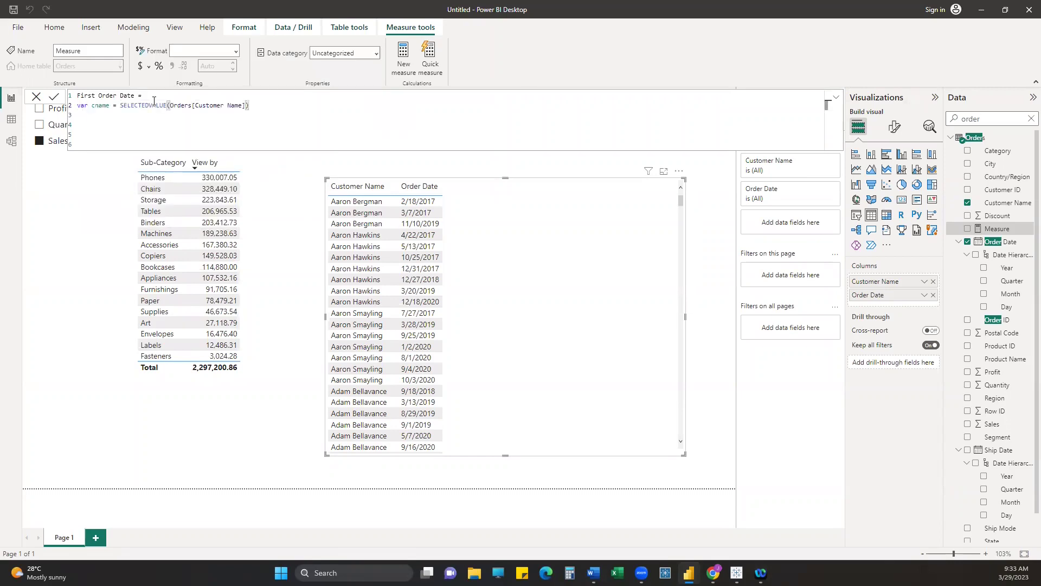
key(shift+Return)
text(return)
key(shift+Return)
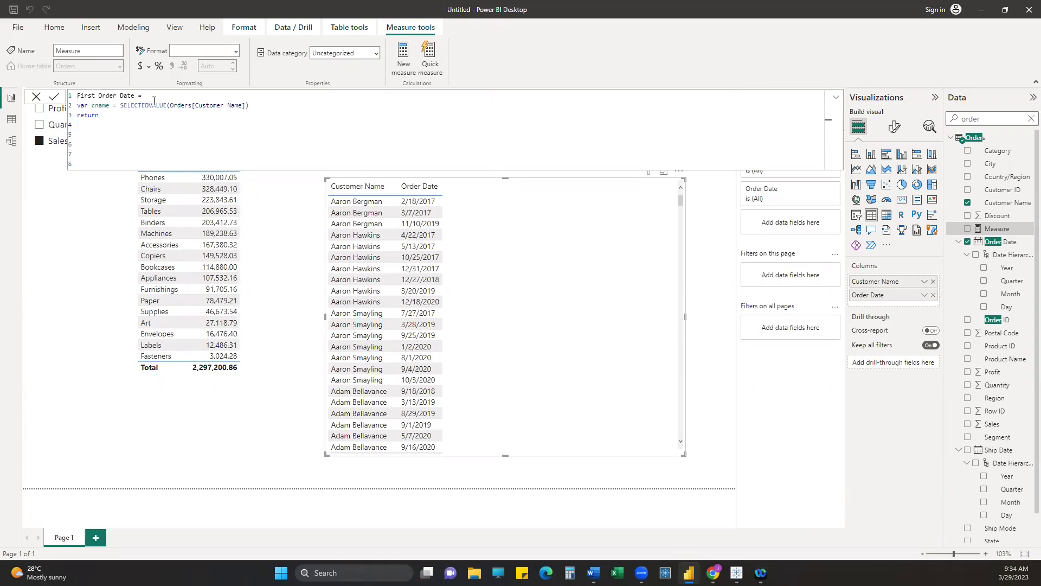
Start the returned expression with CALCULATE over MIN(Orders[Order Date]) and a FILTER on ALL(Orders).
text(CALCULATE()
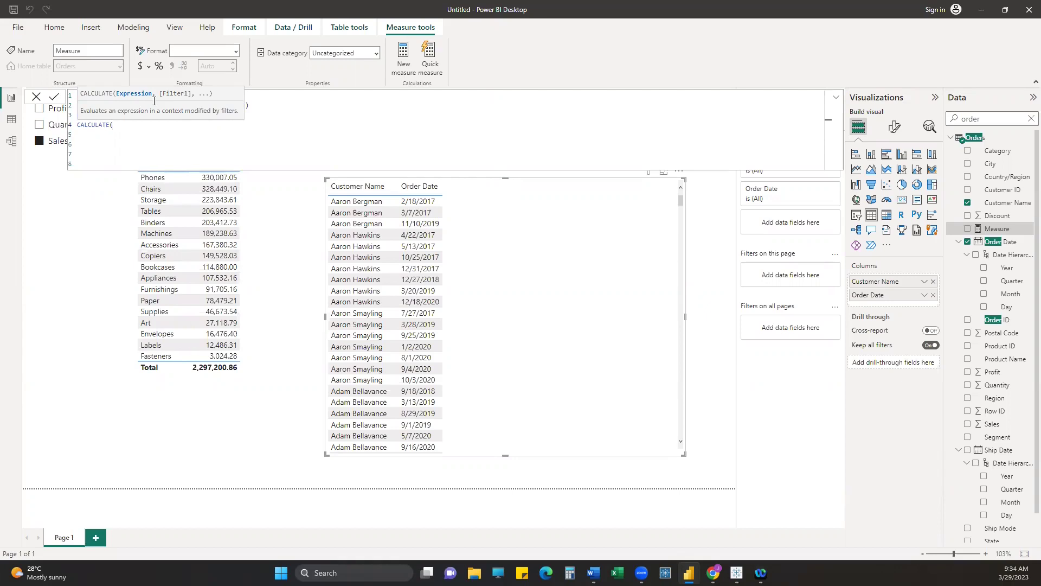
text(MIN(Orders[Order Date]),)
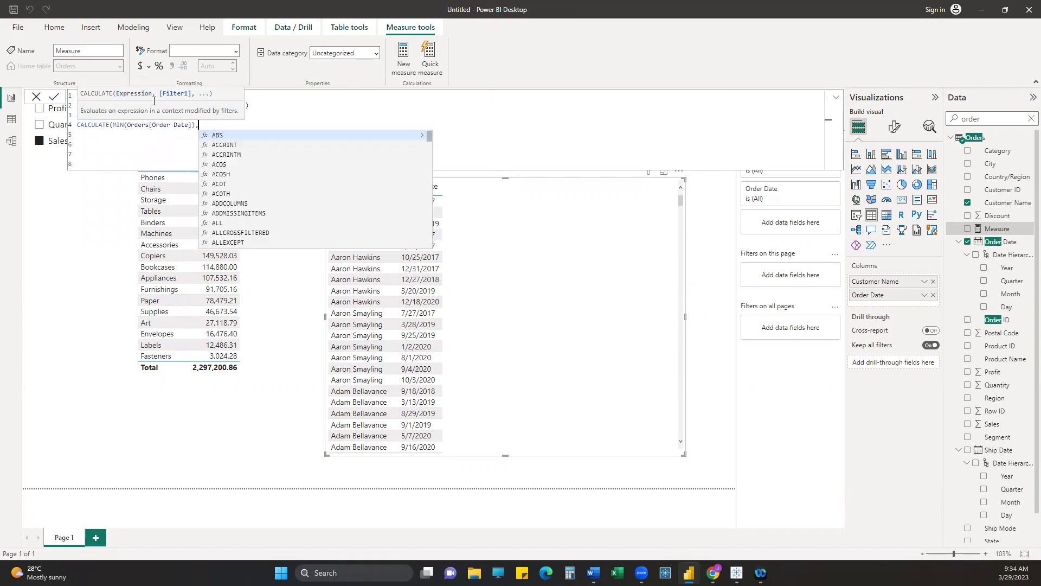
text(FILTER()
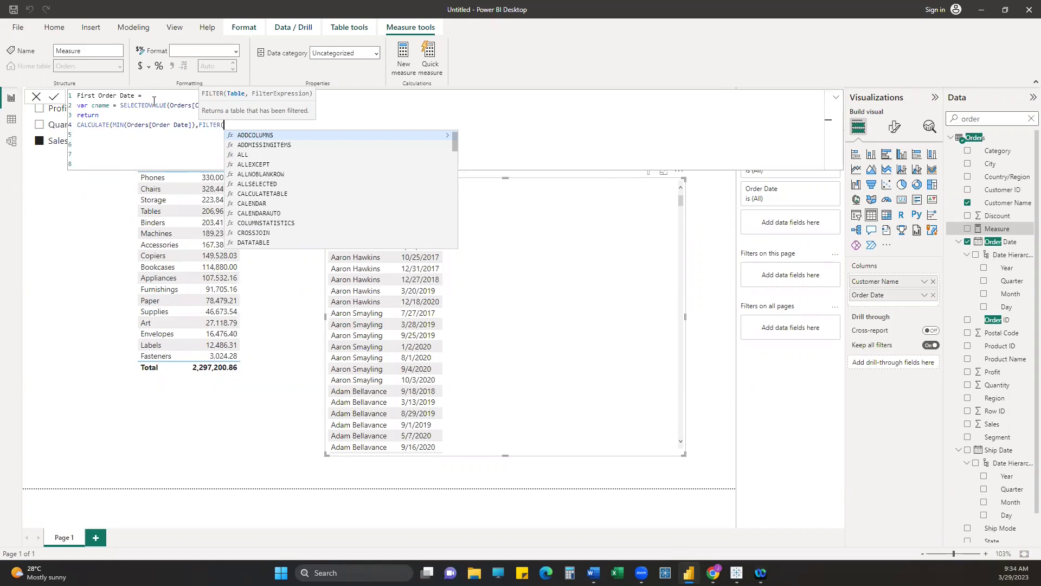
text(ALL()
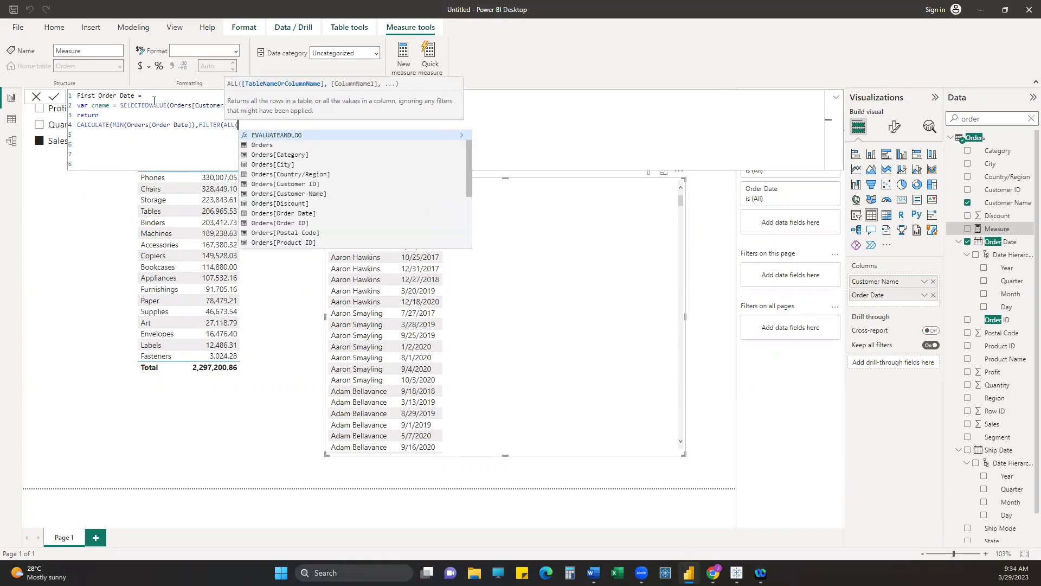
text(Orders)
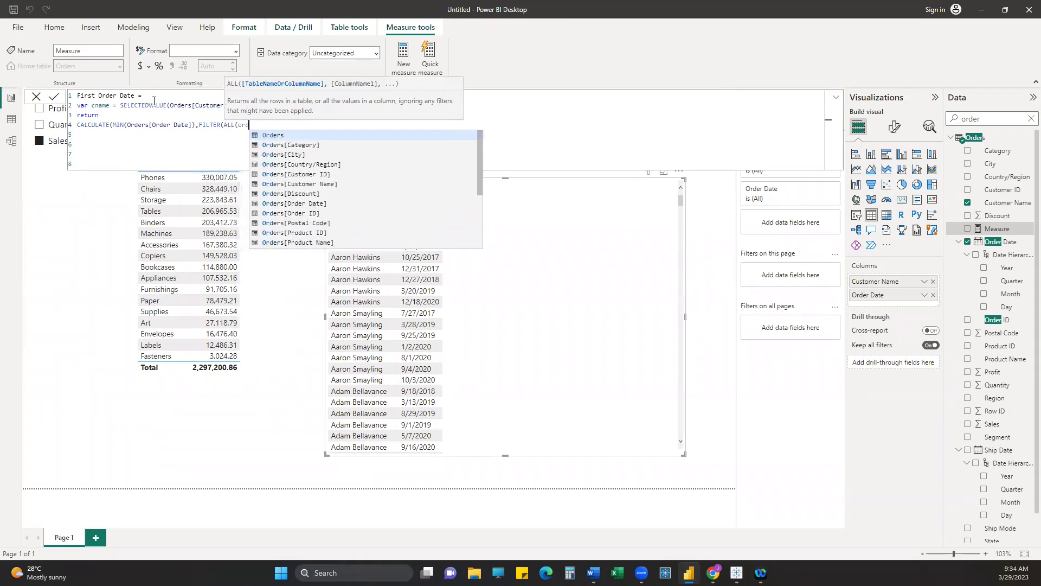
text())
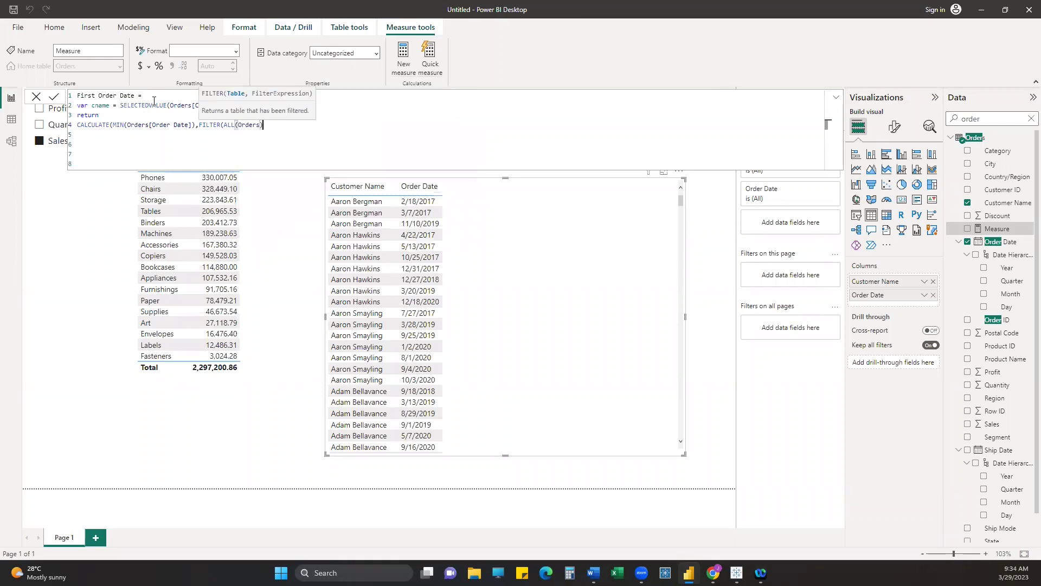
Complete the filter with the condition Orders[Customer Name]=cname and commit the First Order Date measure.
text(,orders)
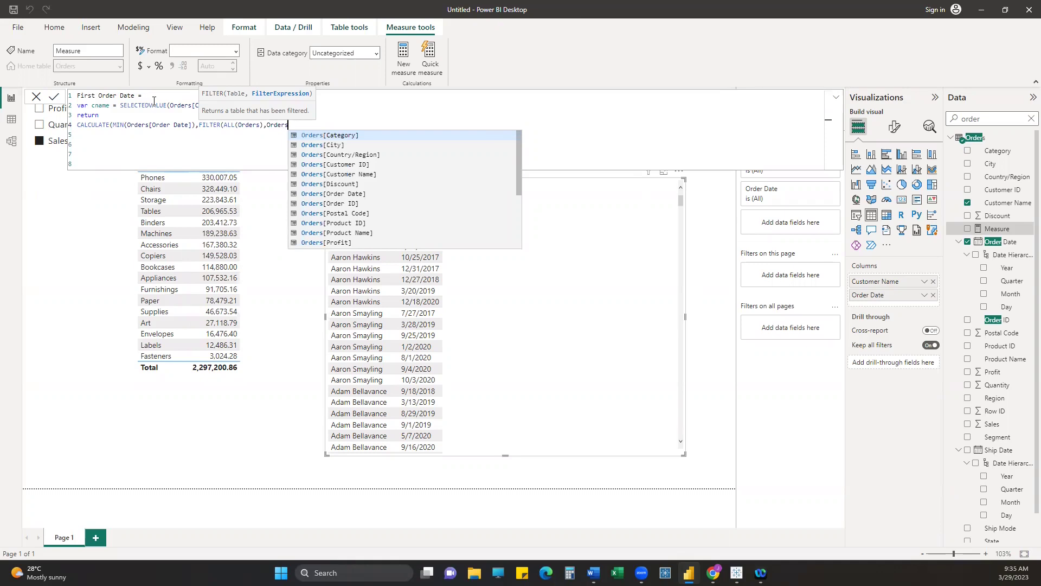
click(358, 174)
text(=)
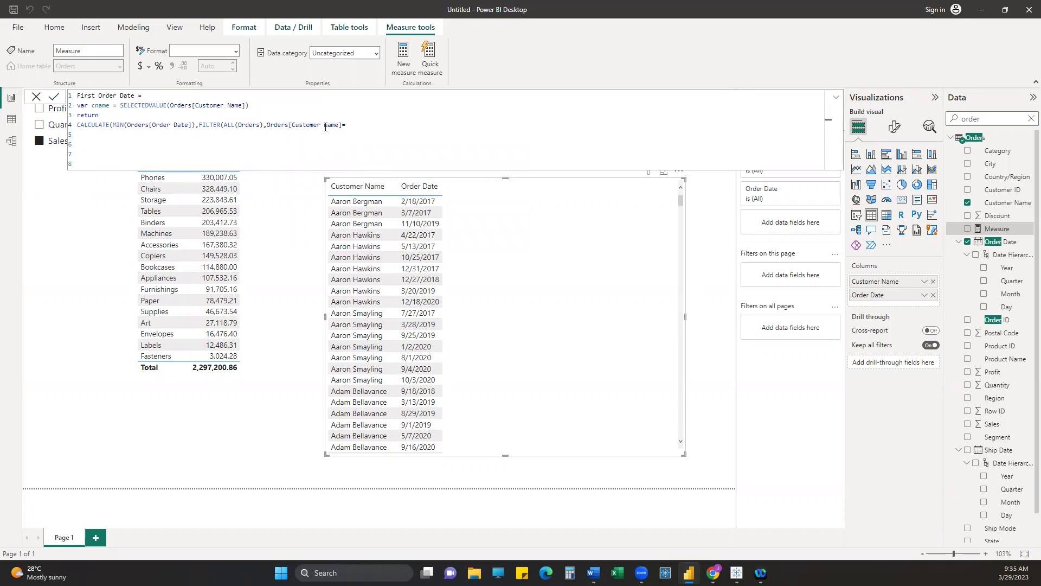
drag(267, 124, 339, 126)
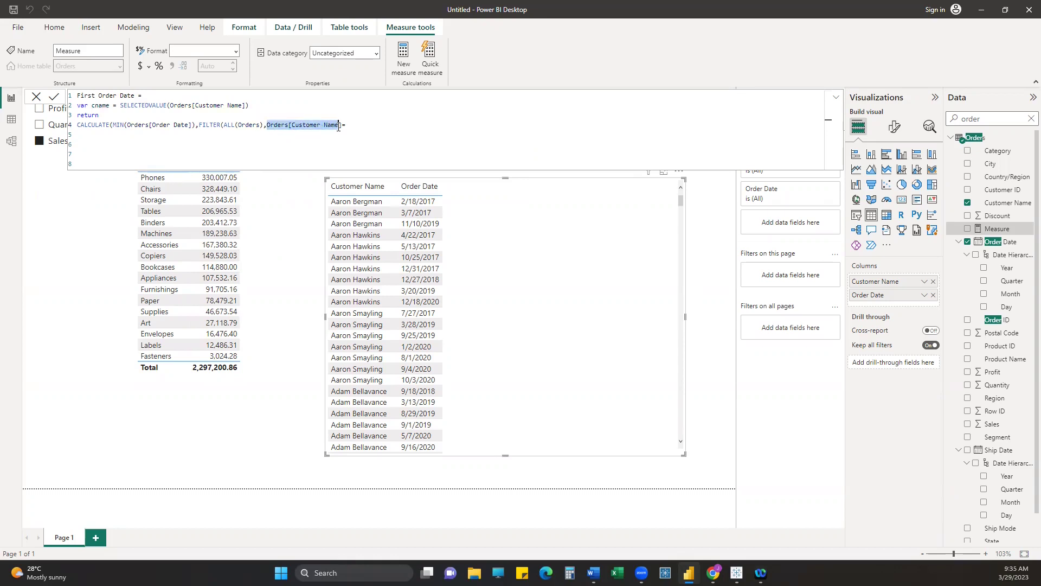
click(381, 125)
text(cnam)
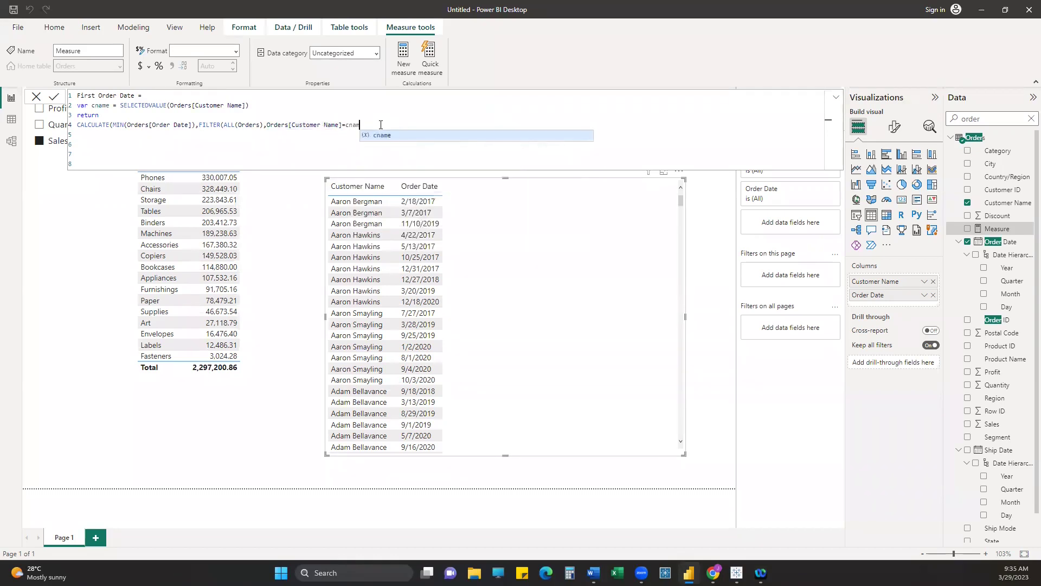
text(e)))
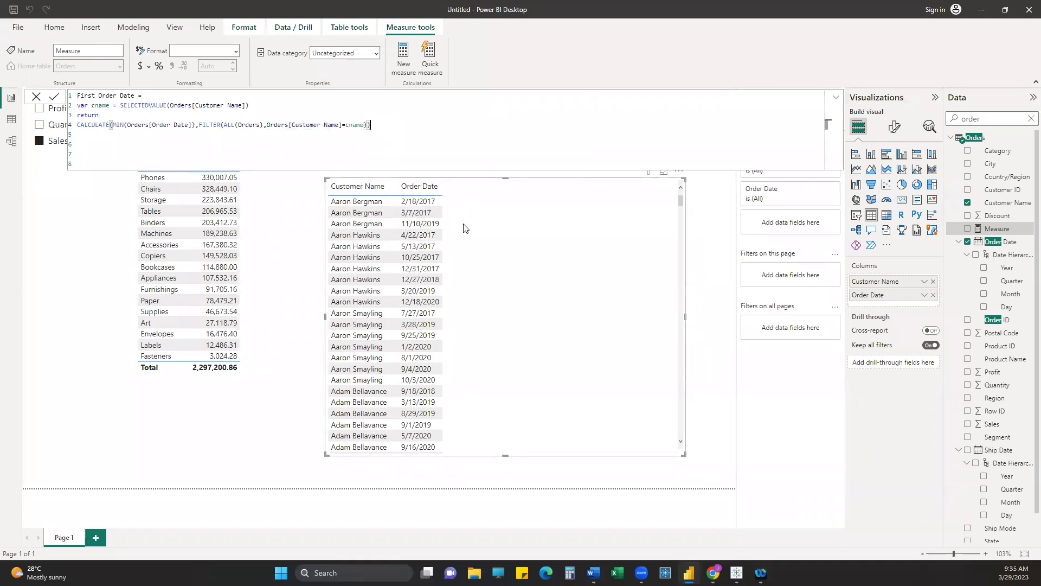
key(Return)
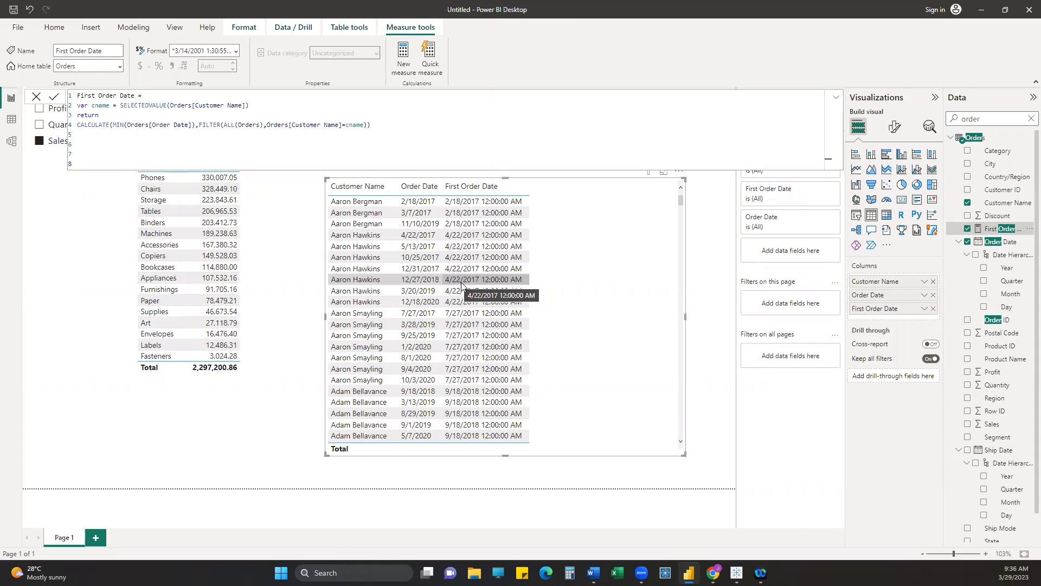
Create another measure in the Orders table named Second Order Date, with blank lines below its name.
click(1027, 228)
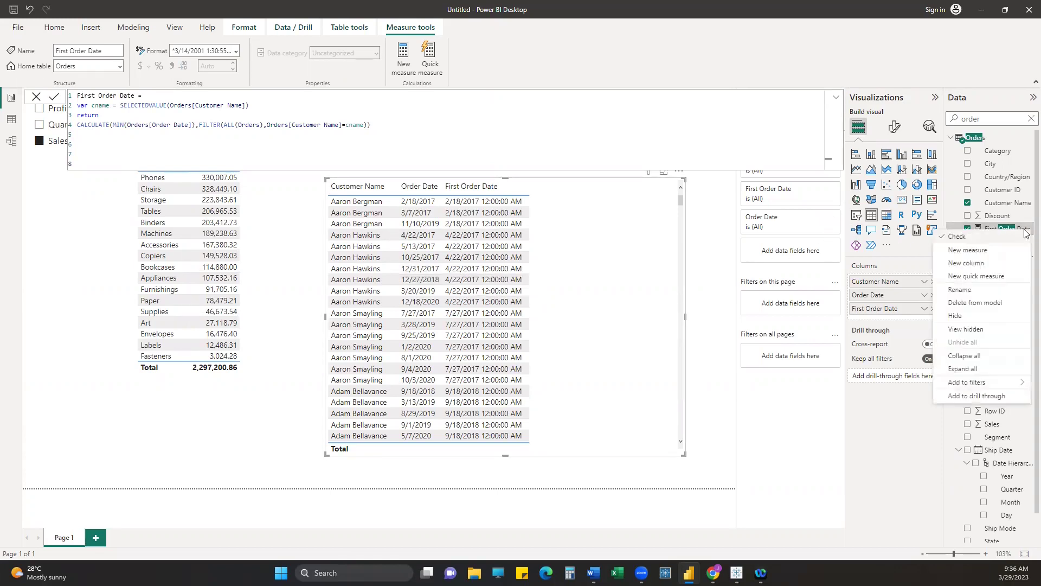
click(976, 250)
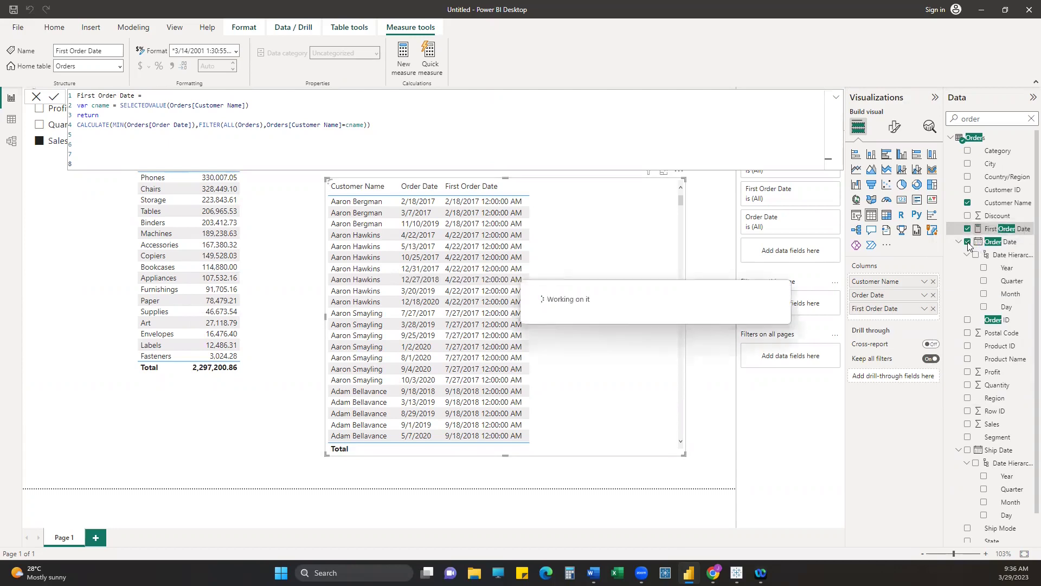
text(Second Order Date =)
key(Return)
key(Return)
key(Return)
key(Return)
key(Return)
key(Return)
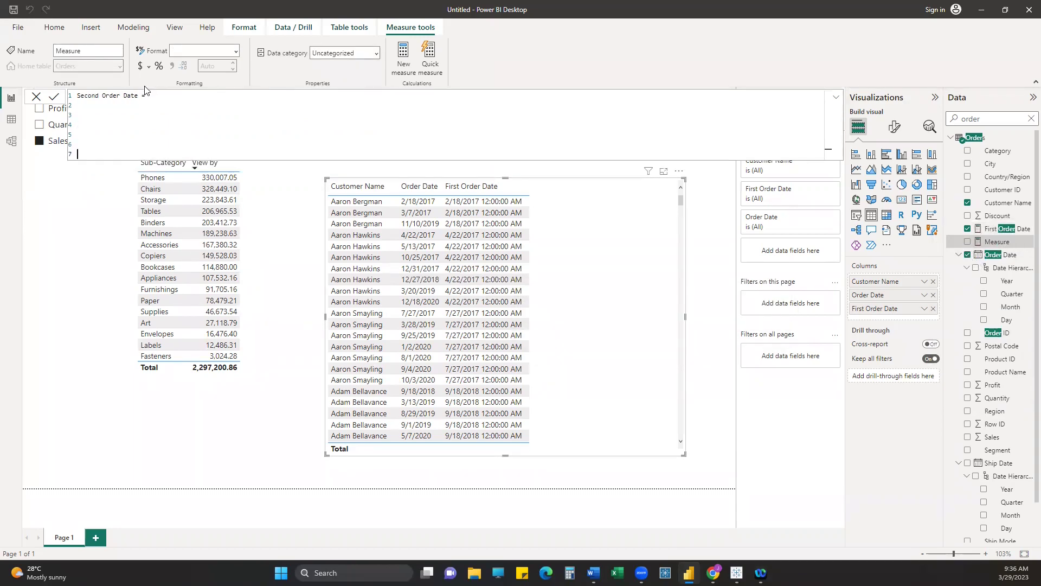
Define the variable cname as SELECTEDVALUE(Orders[Customer Name]) on the second line of Second Order Date.
click(95, 109)
text(var )
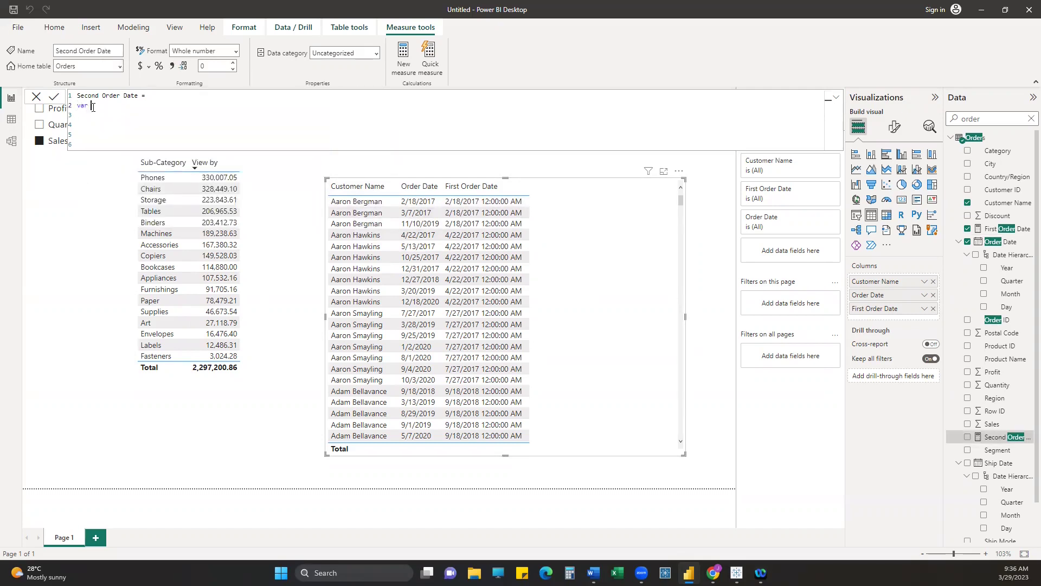
text(fname = SELECTEDVALUE(c)
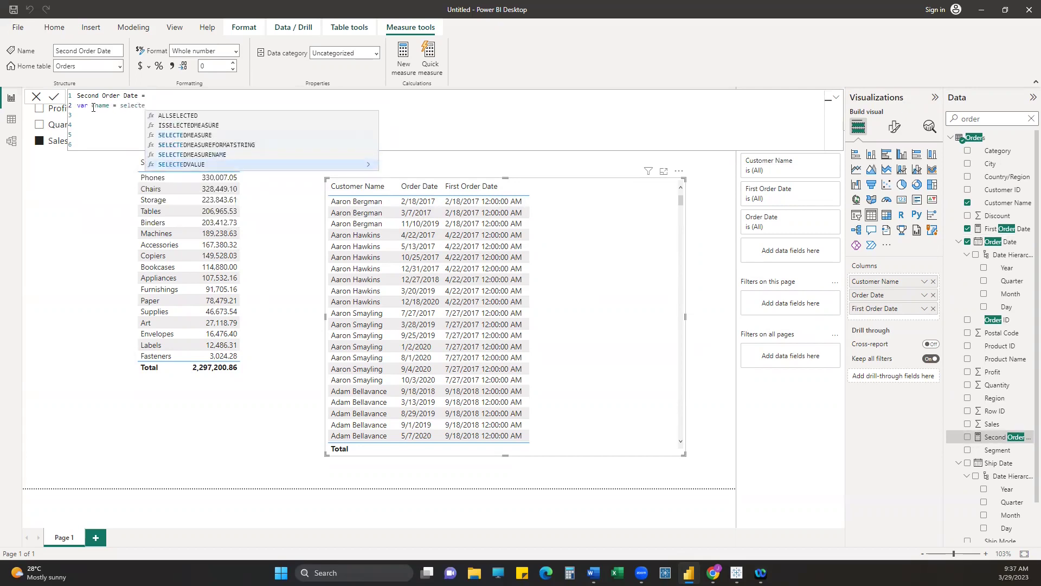
text(us)
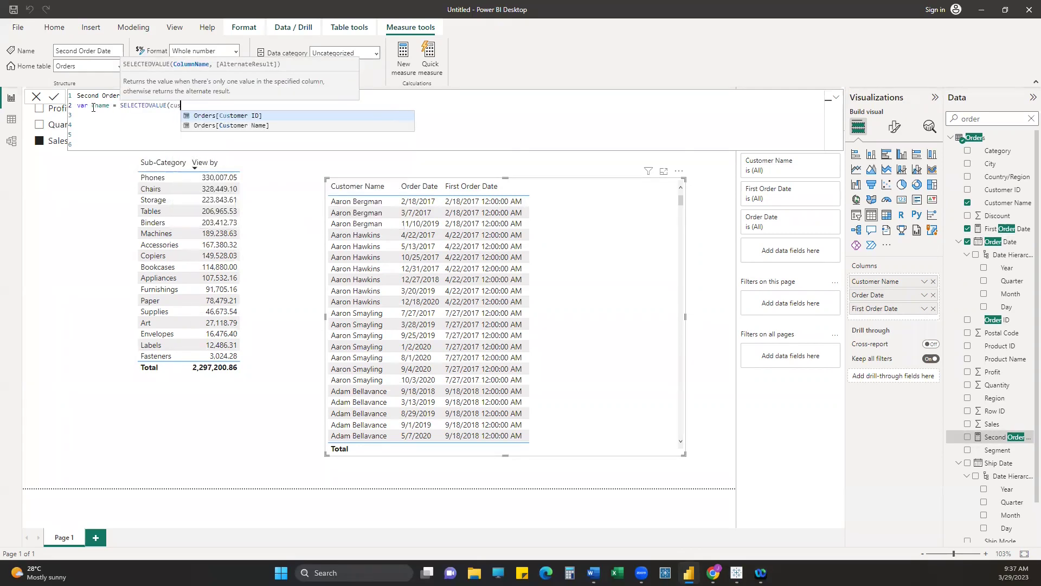
key(Down)
key(Tab)
text())
key(shift+Return)
Define a second variable fod as [First Order Date] and add a return line.
text(var )
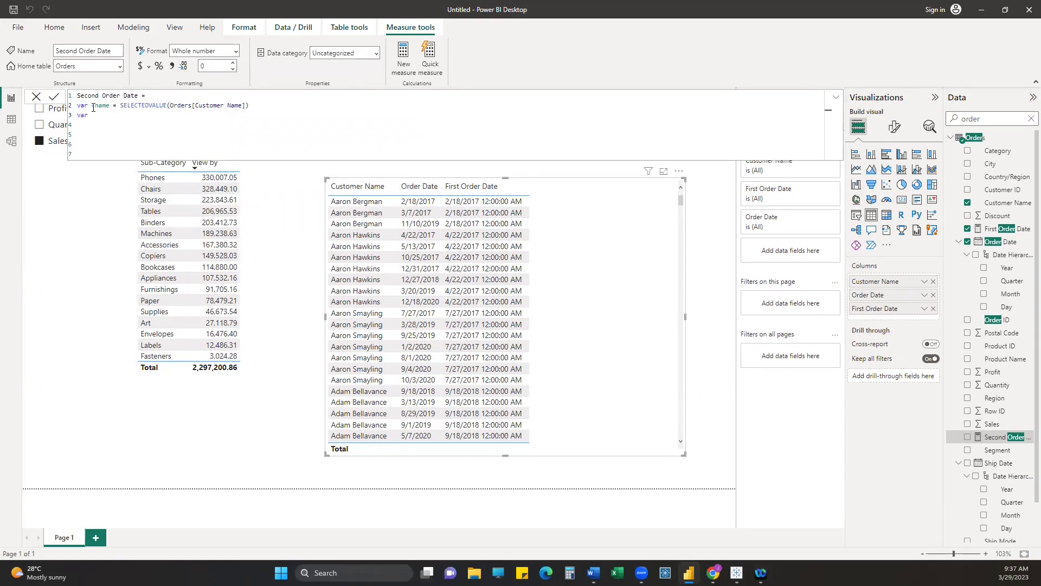
text(fod = [First Order Date])
key(shift+Return)
text(return)
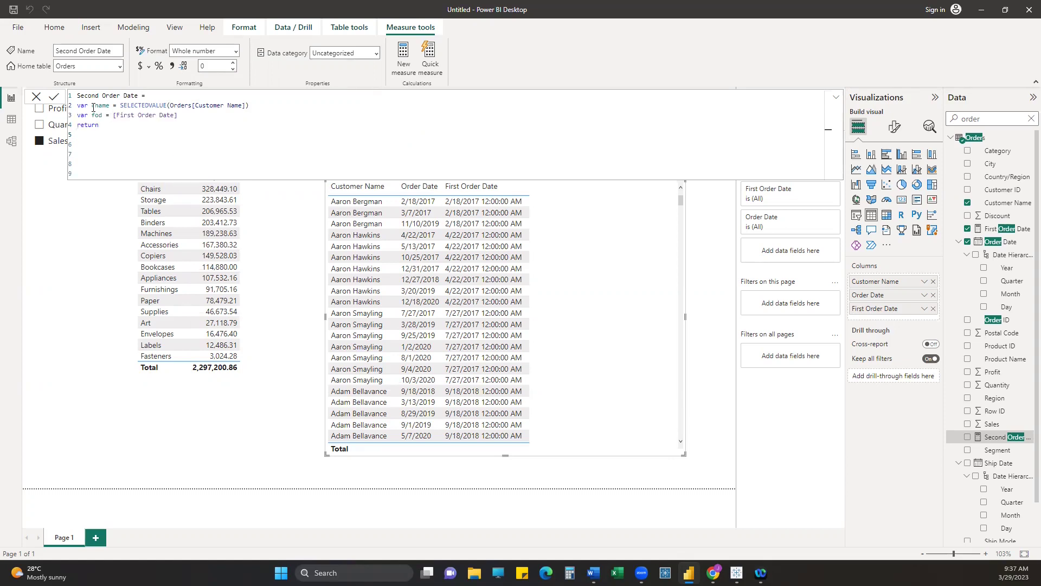
key(shift+Return)
Start the returned expression of Second Order Date with CALCULATE(MIN(Orders[Order Date]).
text(cal)
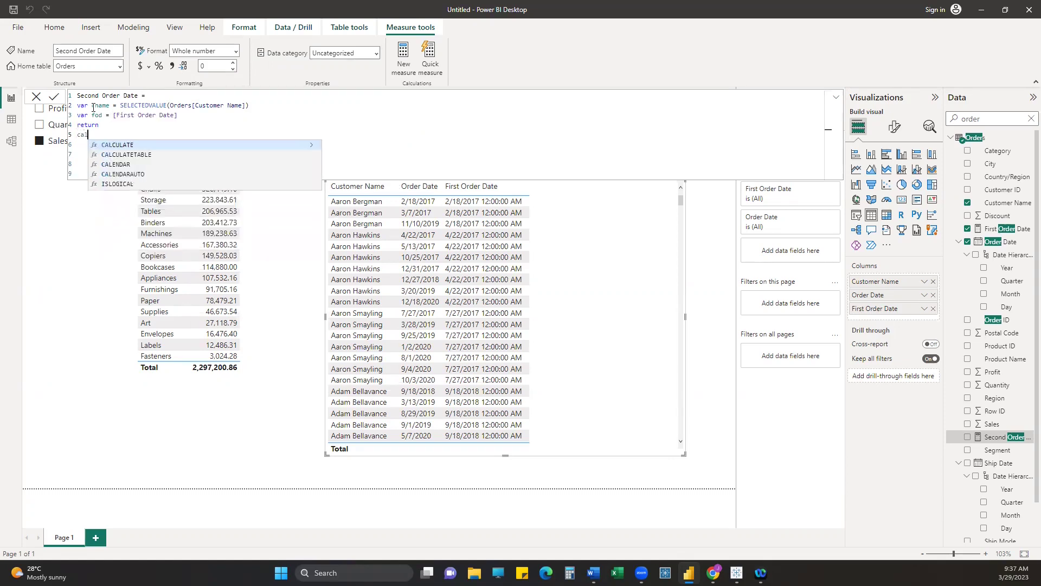
key(Tab)
text(MIN()
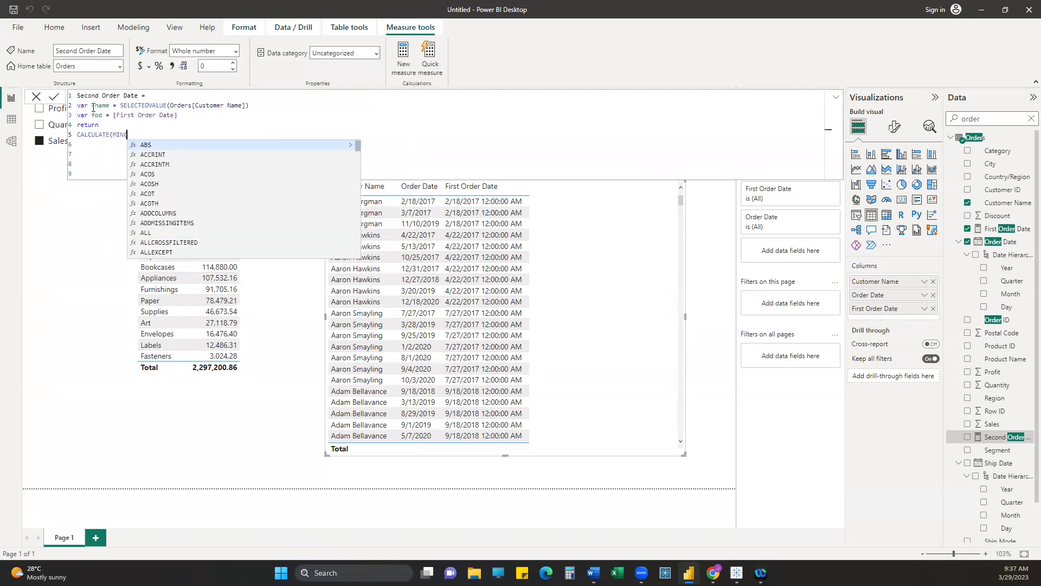
text(Orders[Order Date]))
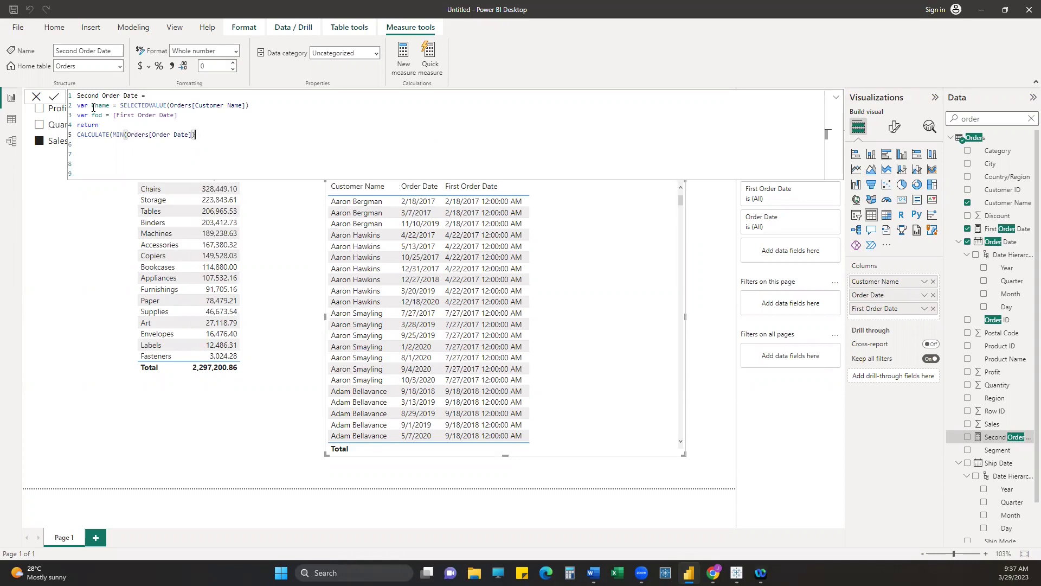
Add the filter argument FILTER(ALL(Orders),Orders[Customer Name]=cname) to the CALCULATE expression.
text(,fil)
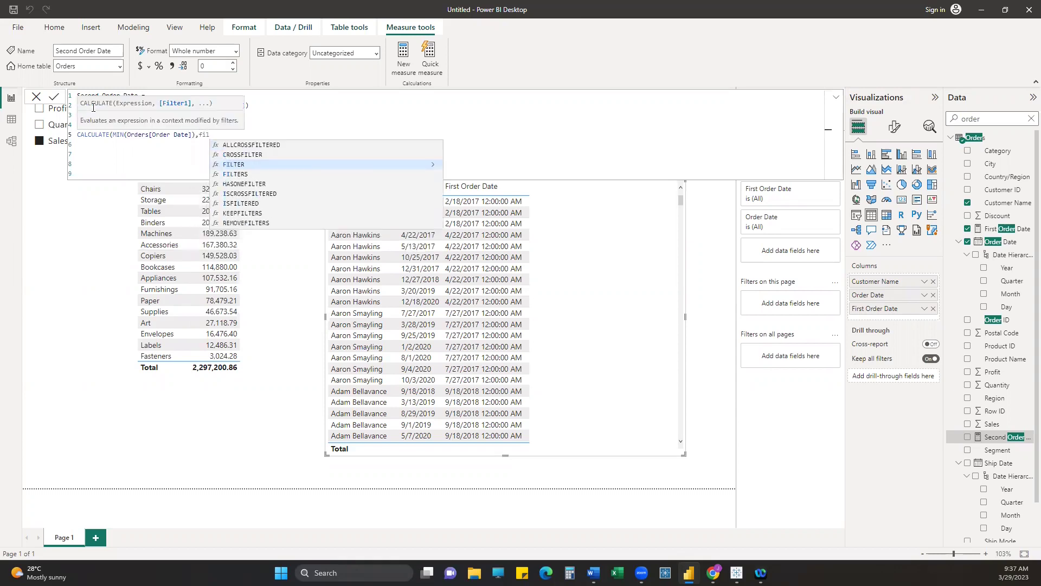
key(Tab)
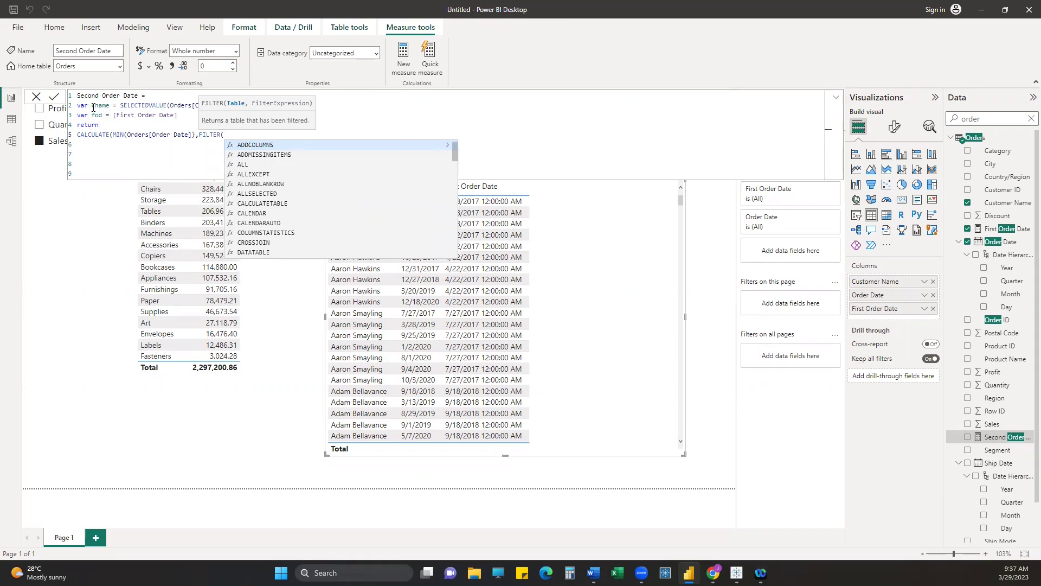
text(all)
key(Tab)
text(Orders),Orders[Customer Name])
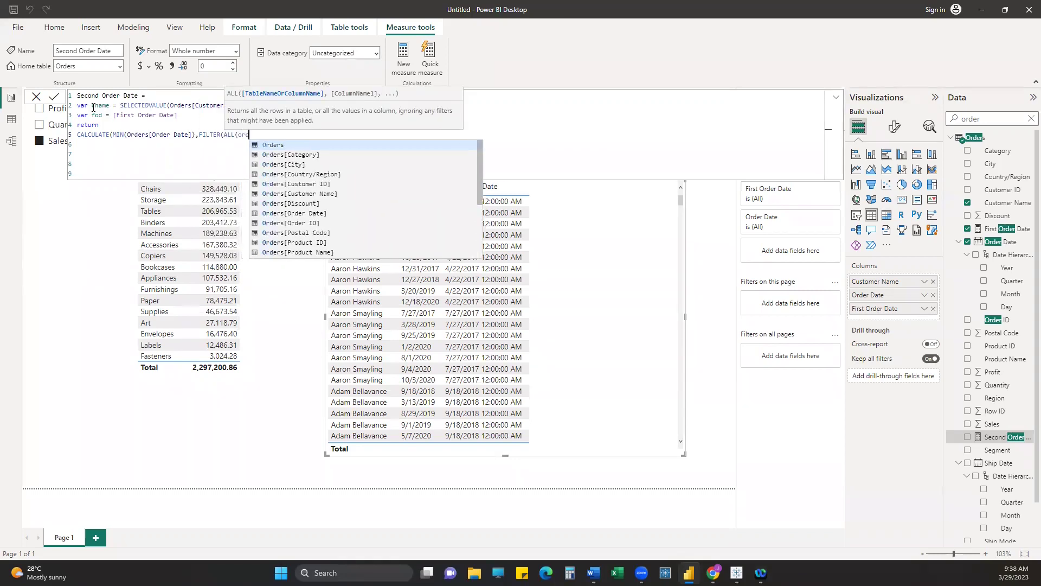
text(=cn)
key(Tab)
text())
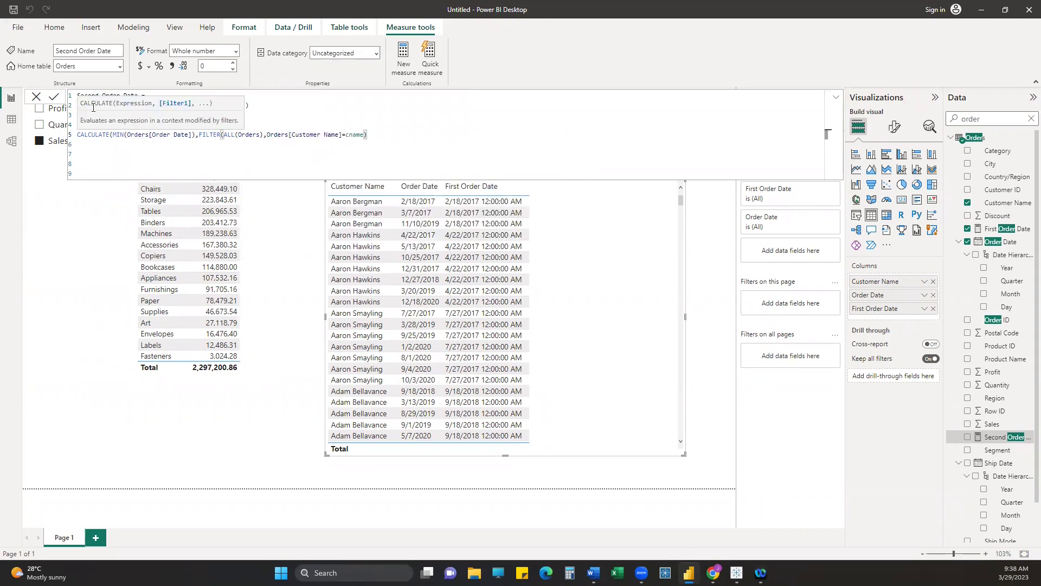
text())
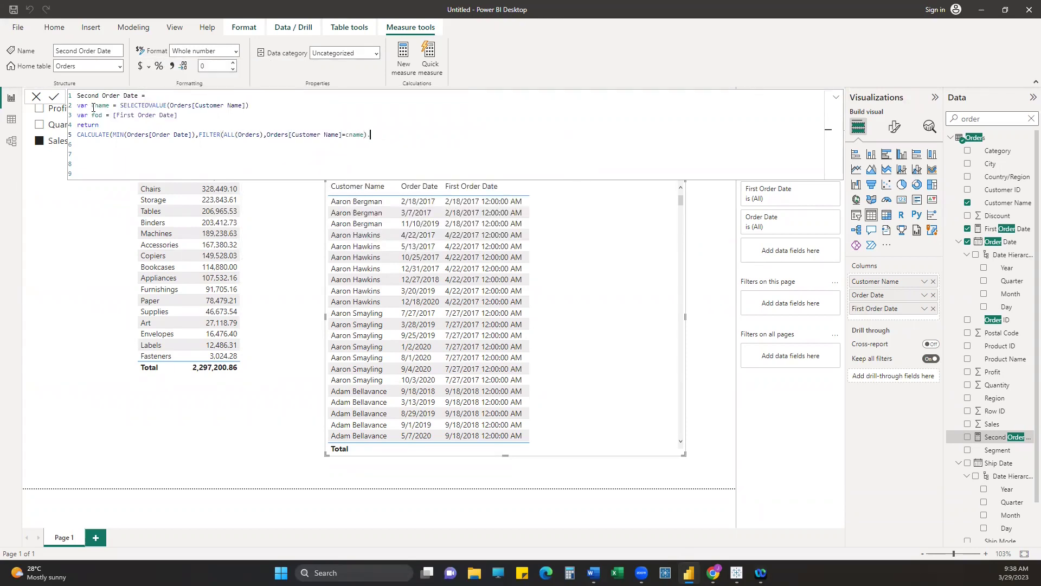
Add a second filter argument, FILTER(ALL(Orders),Orders[Order Date]>fod), and close the CALCULATE expression.
text(fil)
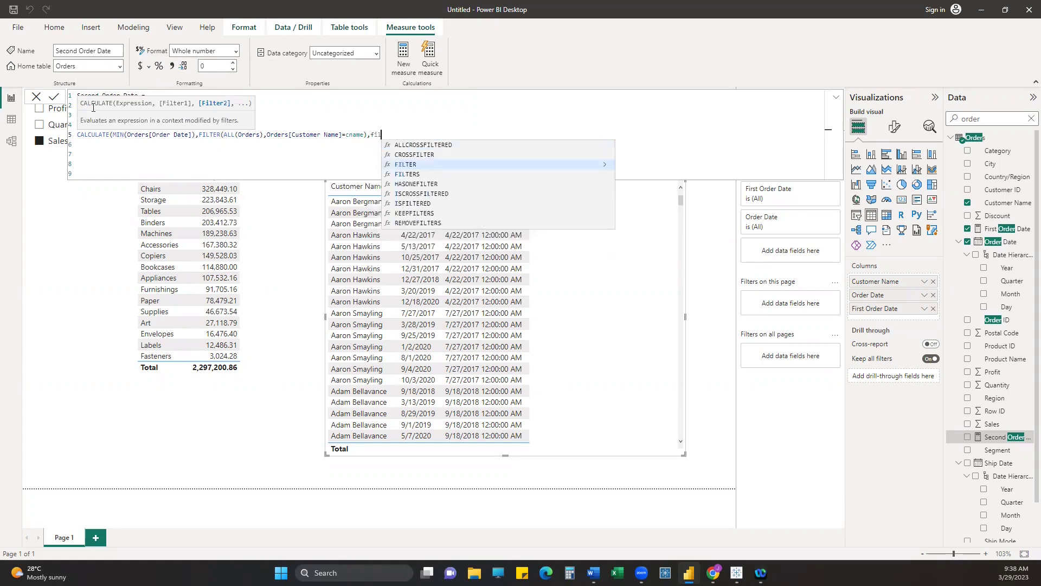
key(Tab)
text(ALL(ord)
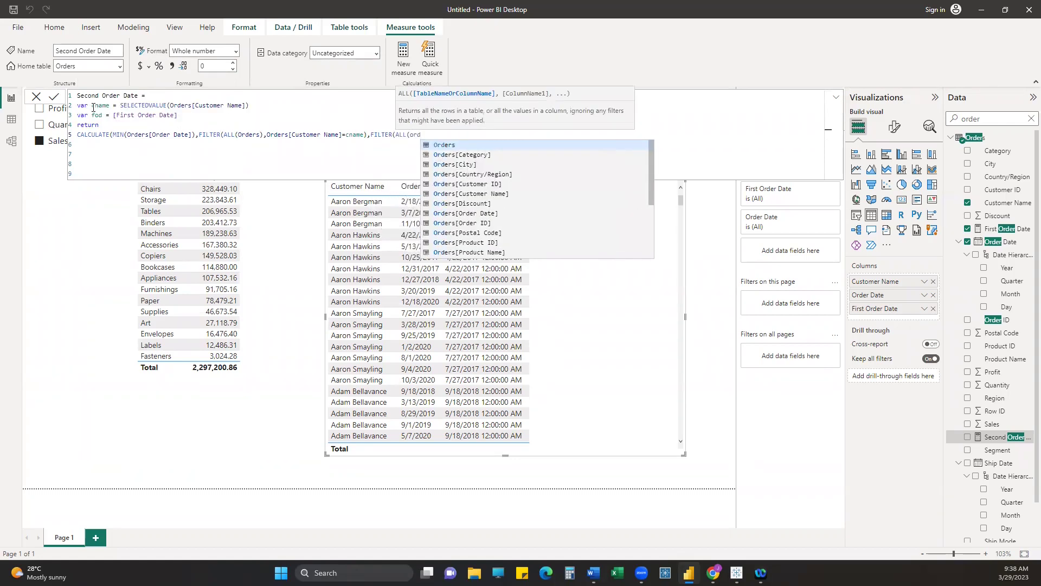
key(Tab)
text(),Orders[Order Date]>fod)))
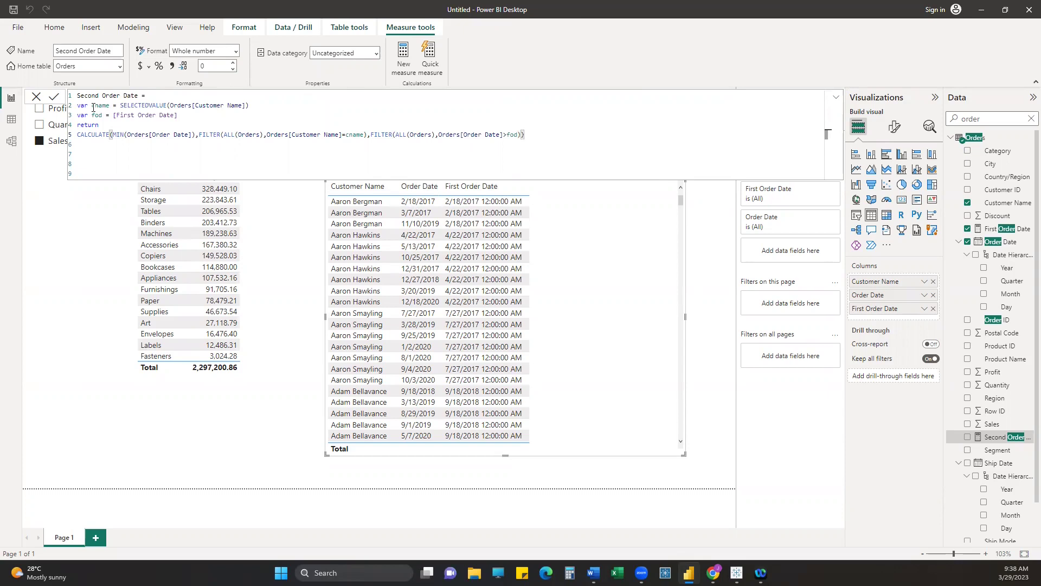
Commit the Second Order Date measure and add it as a column to the customer order table.
key(Return)
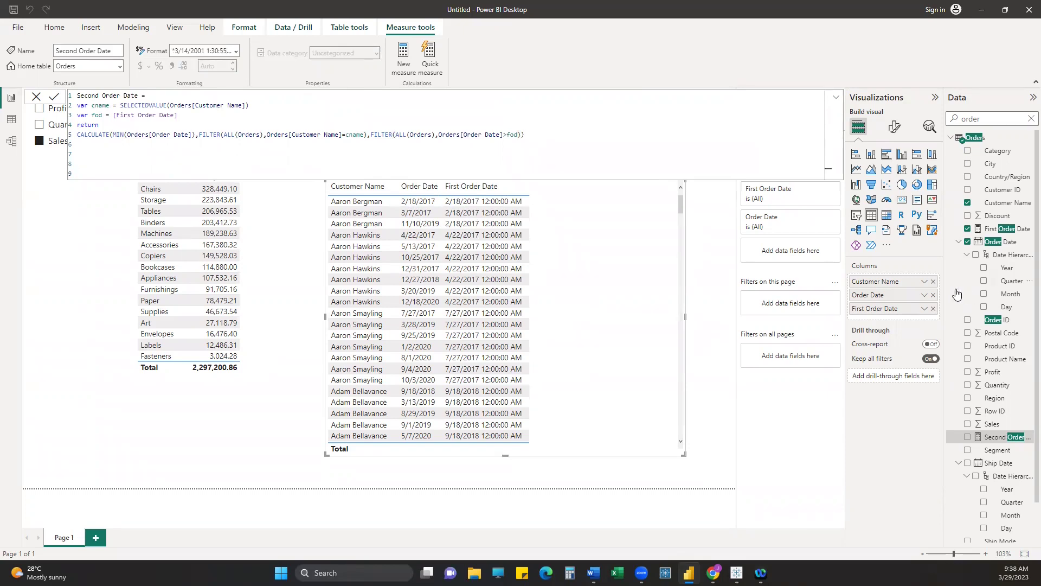
click(968, 438)
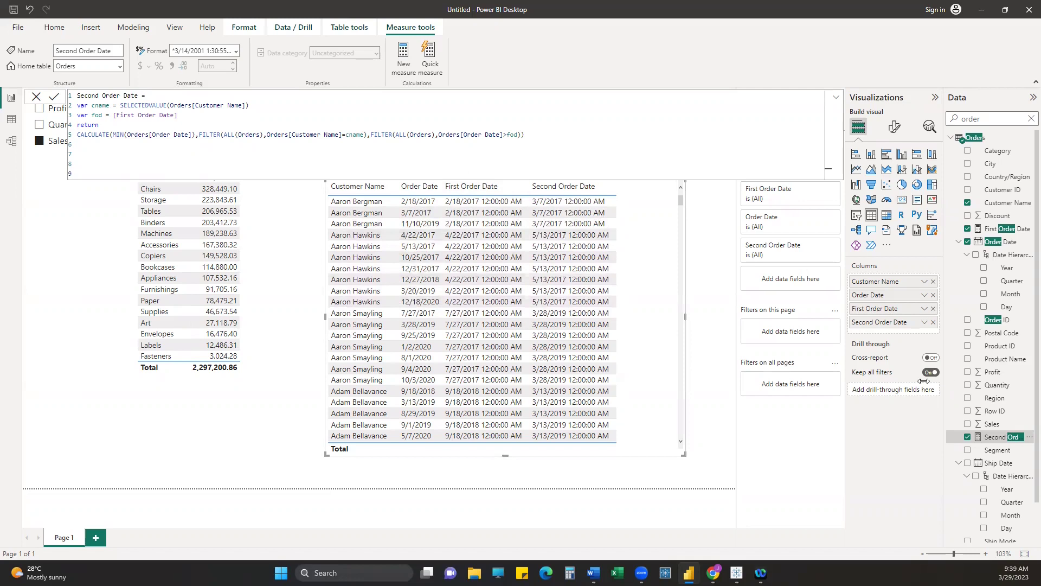
Remove Order Date from the customer order table, undo the table's move, and add Order Date back after Customer Name.
click(933, 295)
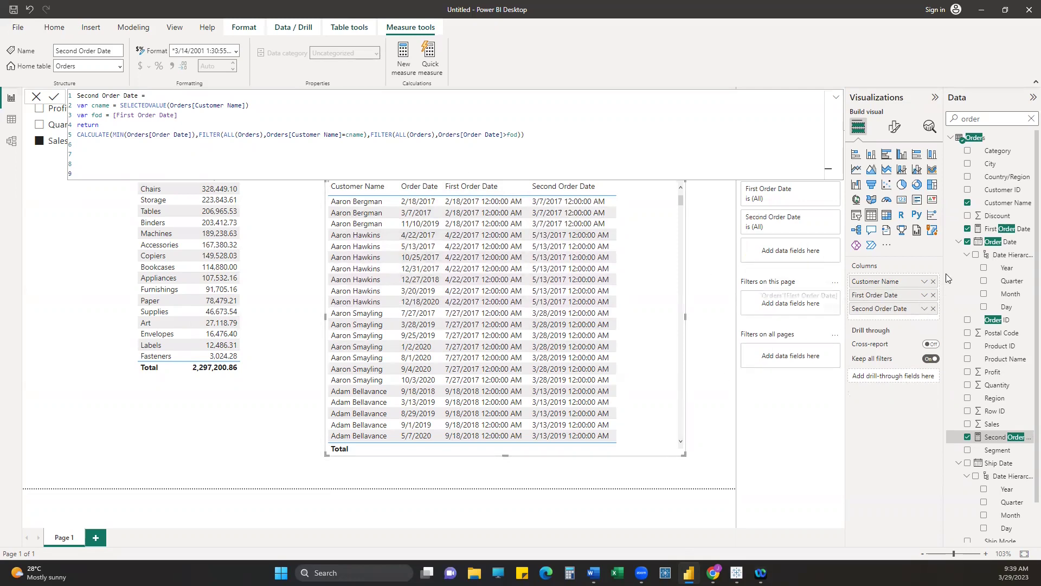
drag(349, 454, 286, 438)
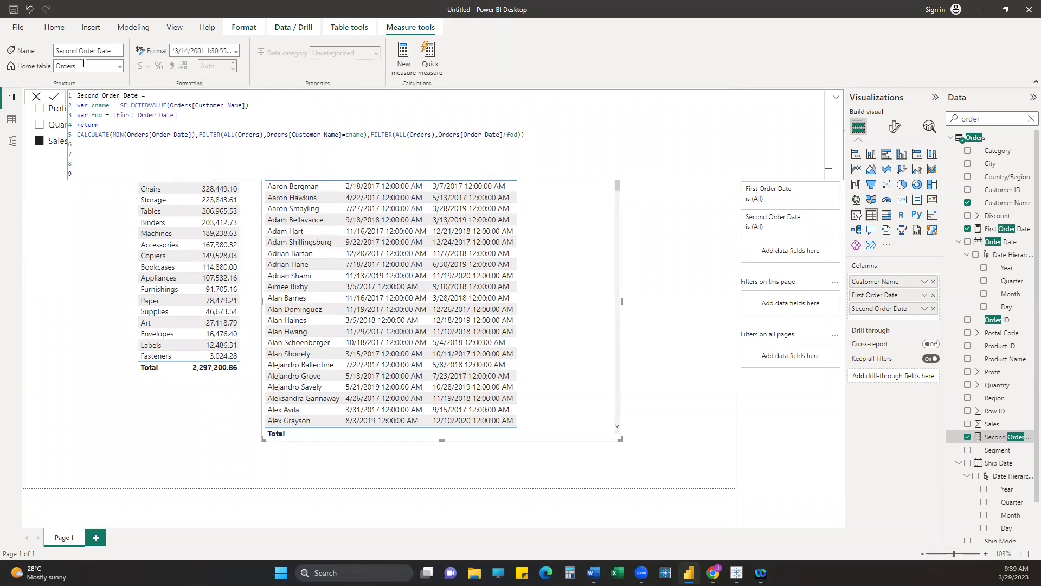
click(30, 8)
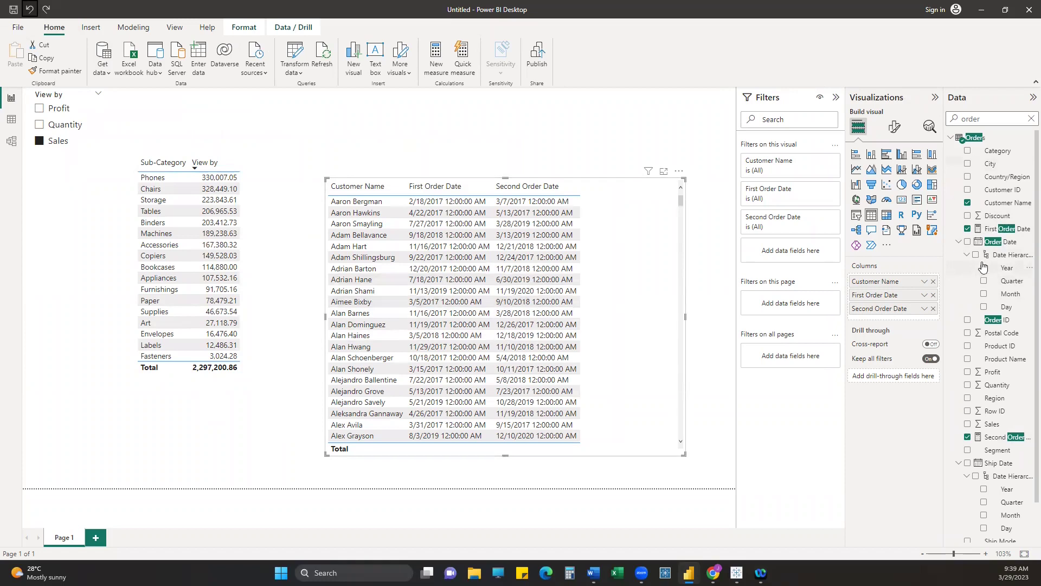
drag(999, 242, 900, 294)
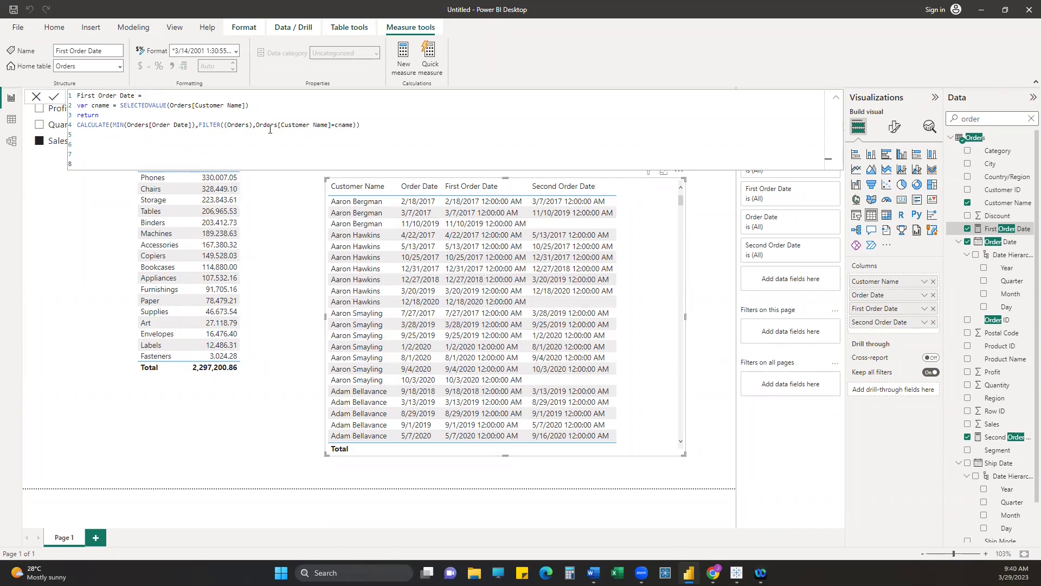
Switch to Tableau, create a new worksheet, and list all Customer Name members as rows.
click(737, 573)
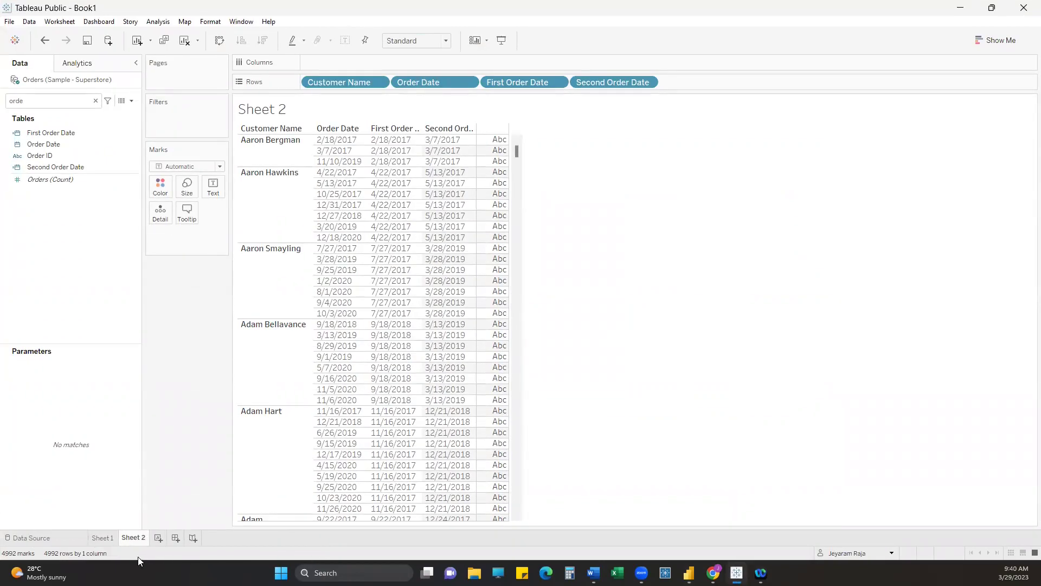
click(158, 538)
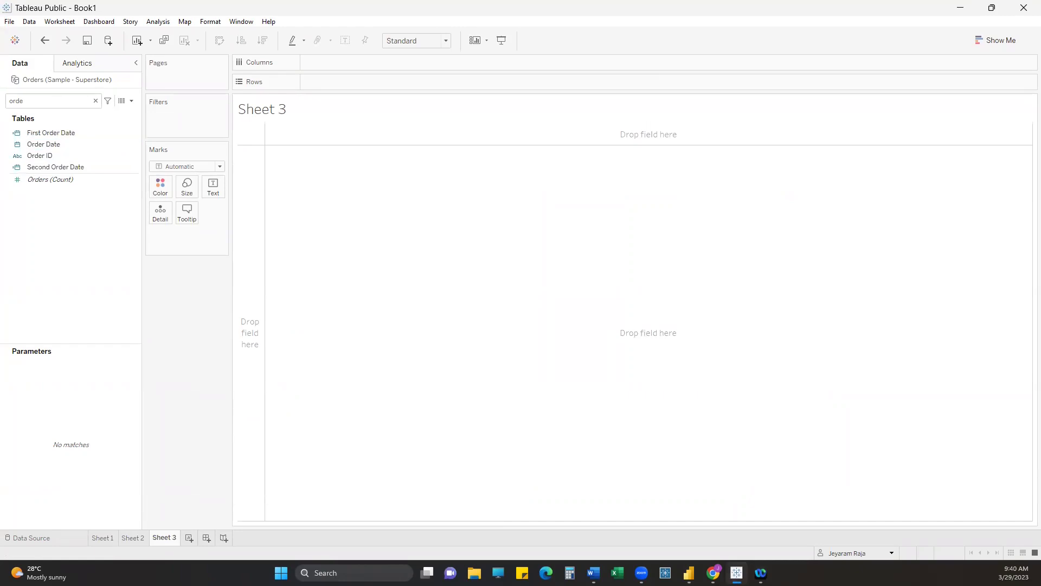
click(62, 102)
key(ctrl+a)
text(cus)
drag(48, 144, 349, 85)
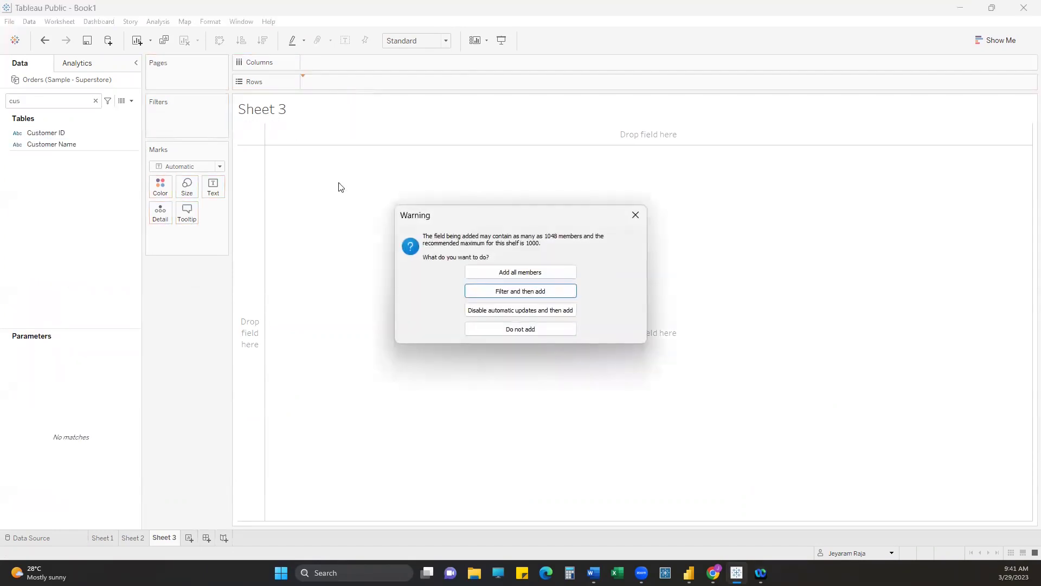
click(495, 271)
Show Sales as text for each customer and sort the customers by sales in descending order.
key(ctrl+a)
text(sa)
drag(34, 141, 212, 187)
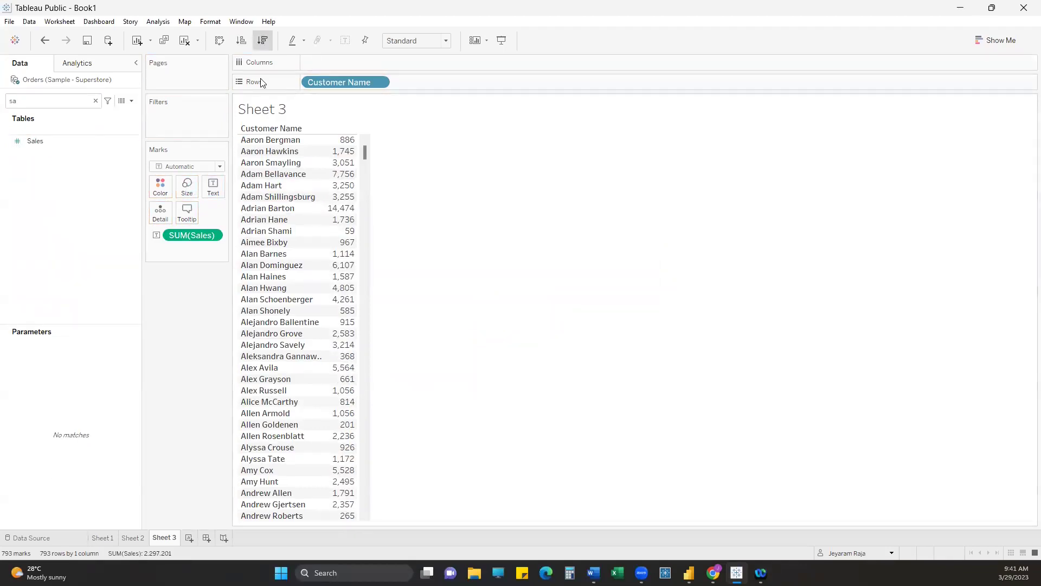
click(216, 239)
click(216, 239)
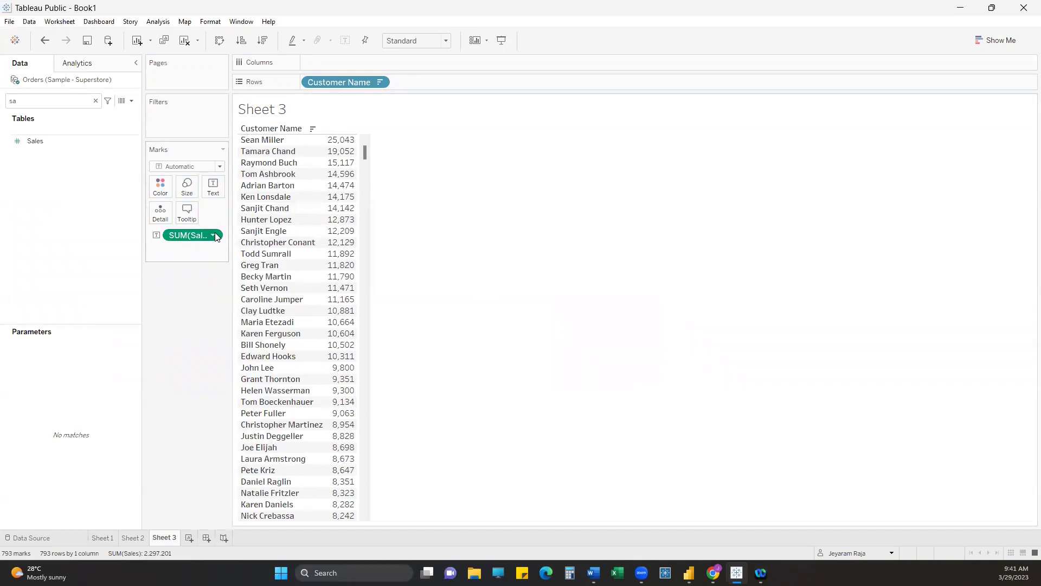
Apply the Rank quick table calculation to SUM(Sales) and review the ranks down the customer list.
click(215, 237)
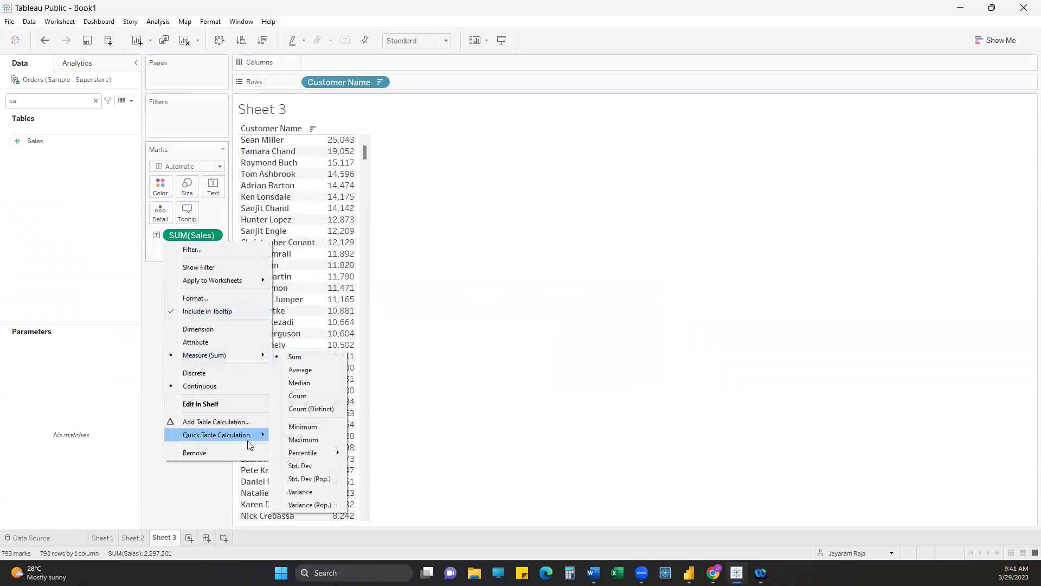
mouse_move(247, 440)
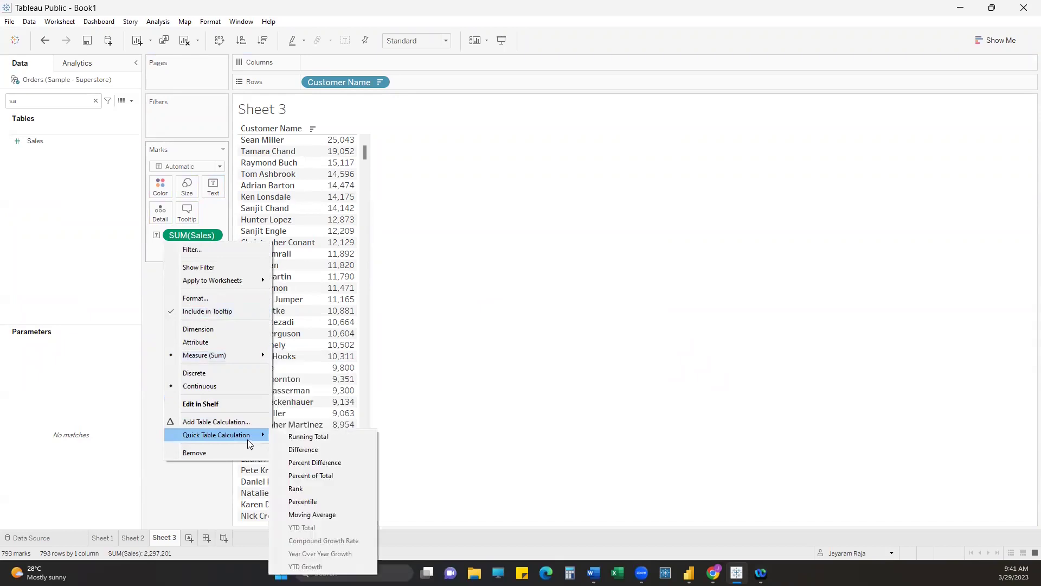
click(298, 488)
scroll(340, 226, down, 5)
scroll(340, 226, up, 5)
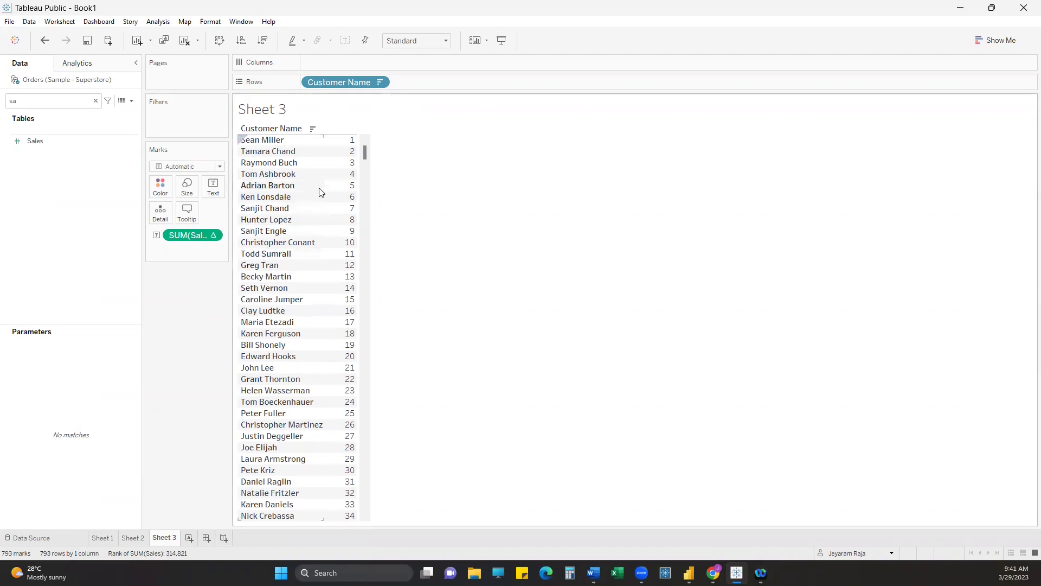
scroll(320, 193, down, 6)
scroll(320, 194, up, 6)
Switch back to Power BI and add an empty table visual beside the customer order table.
click(959, 8)
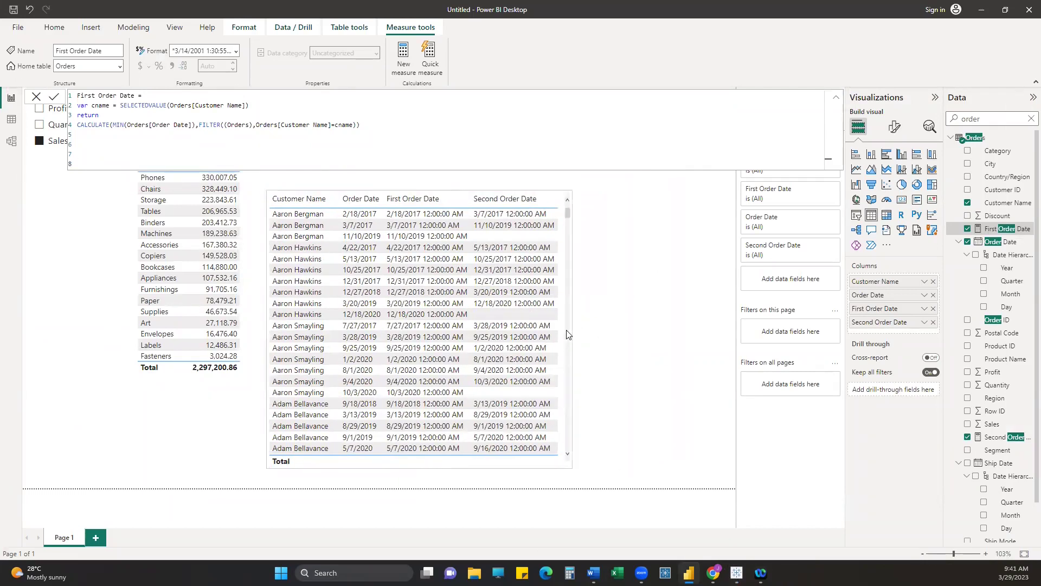
click(667, 310)
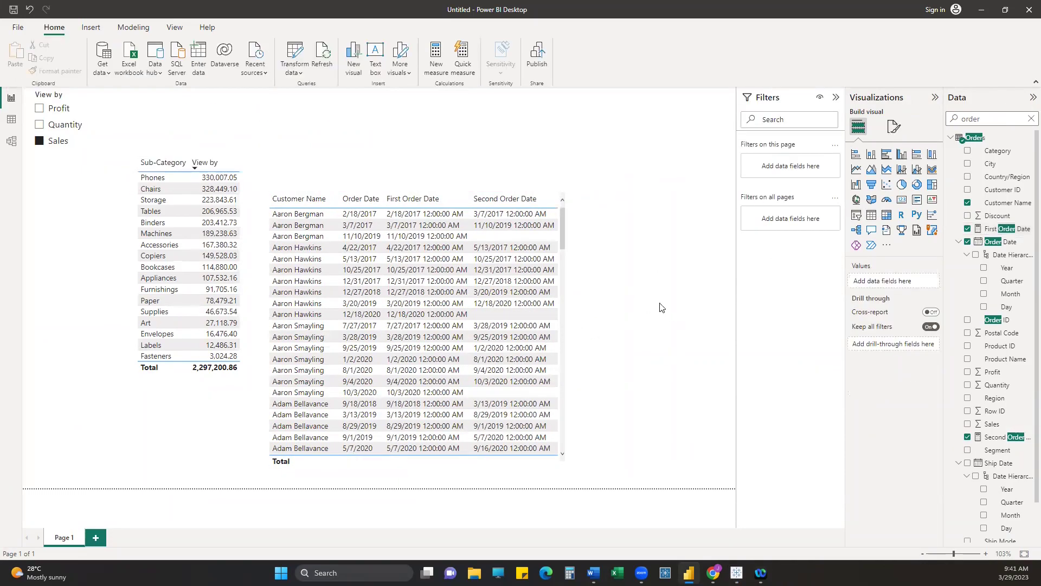
click(871, 215)
drag(22, 261, 669, 237)
Fill the new table with Customer Name and Sales, sorted by Sum of Sales in descending order.
double_click(969, 119)
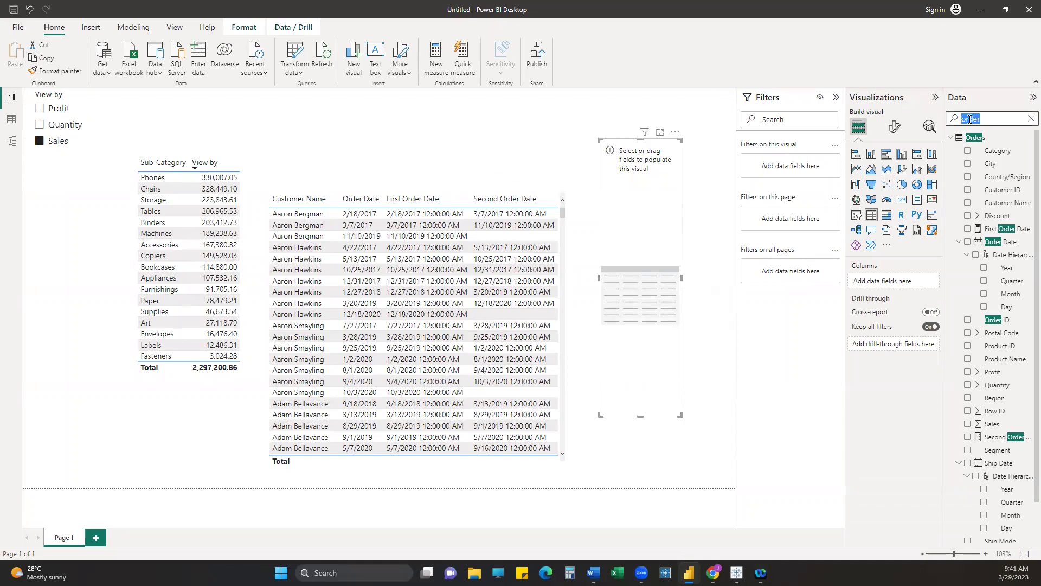
click(967, 202)
text(sa)
click(967, 150)
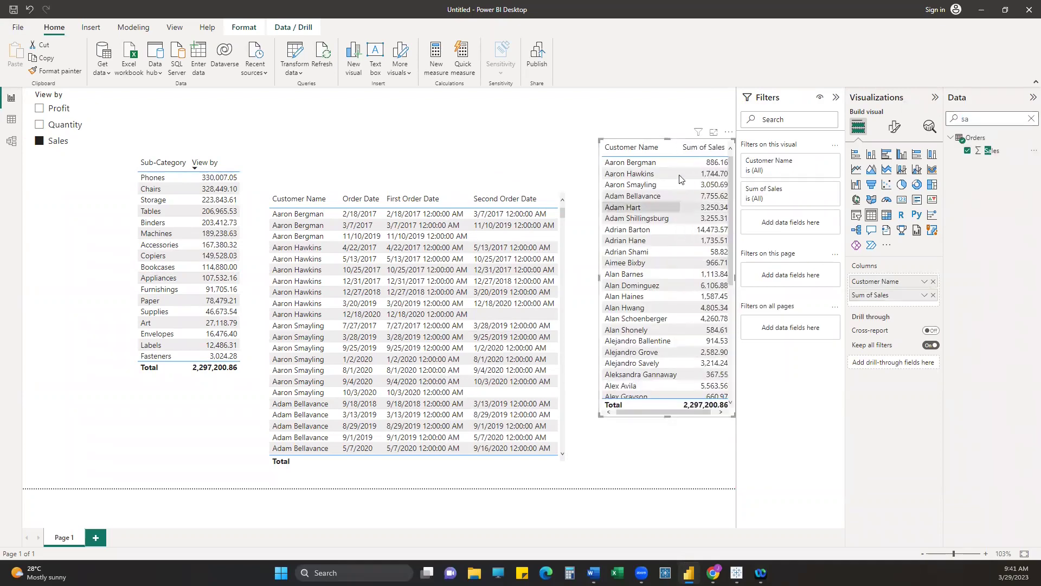
click(689, 149)
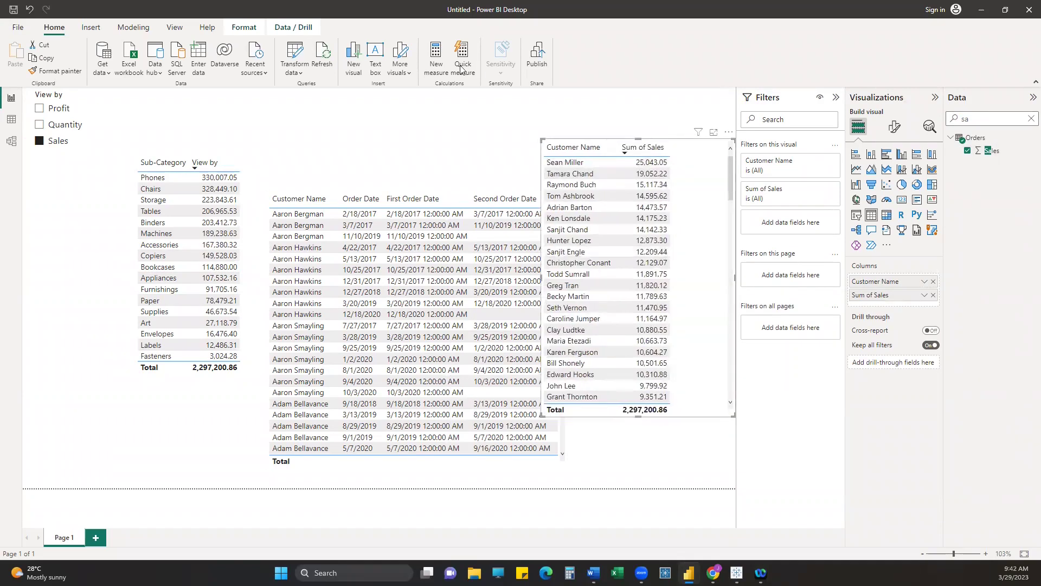
Create a new measure named Rank and start its formula with RANKX(.
click(435, 52)
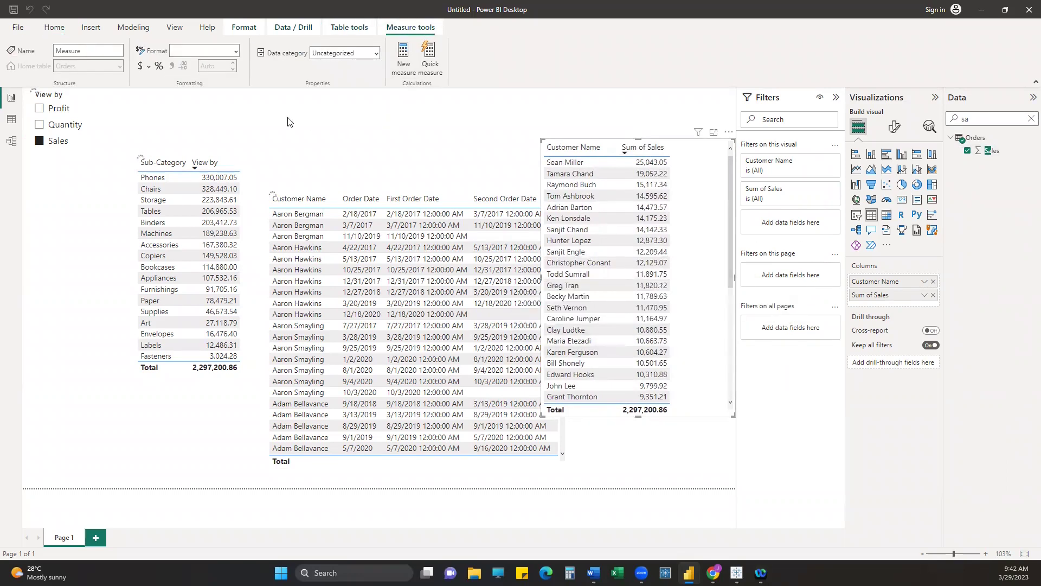
double_click(92, 96)
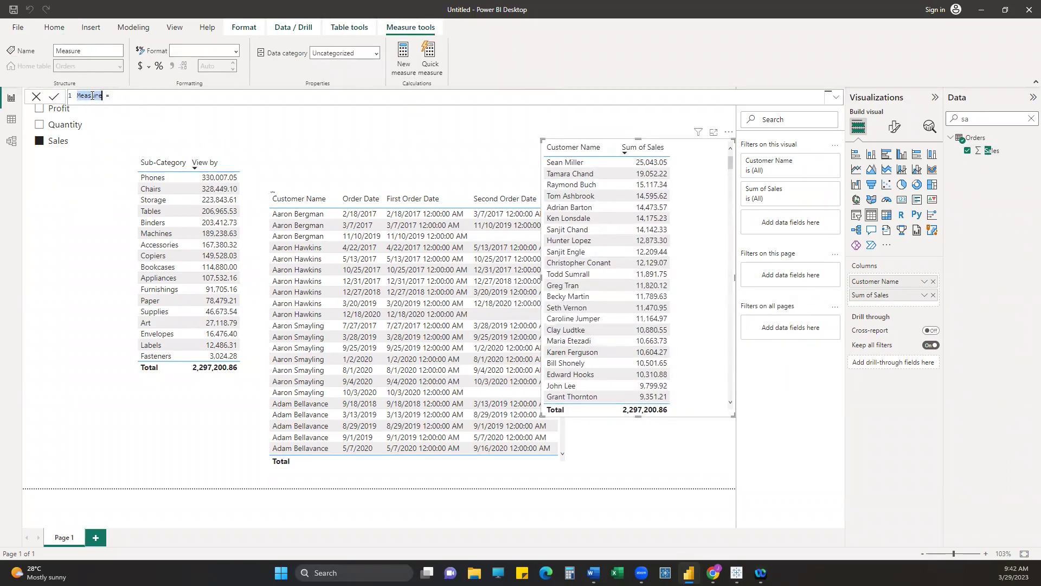
text(Rank)
click(104, 96)
text(RANKX()
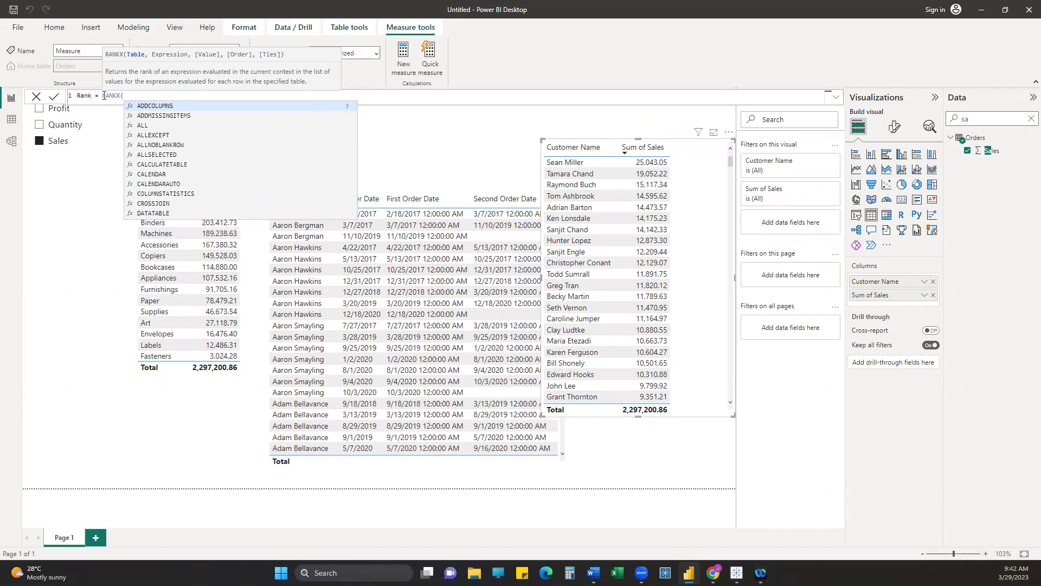
Enter ALL(Orders[Customer Name]) as the table argument of RANKX.
text(ALL()
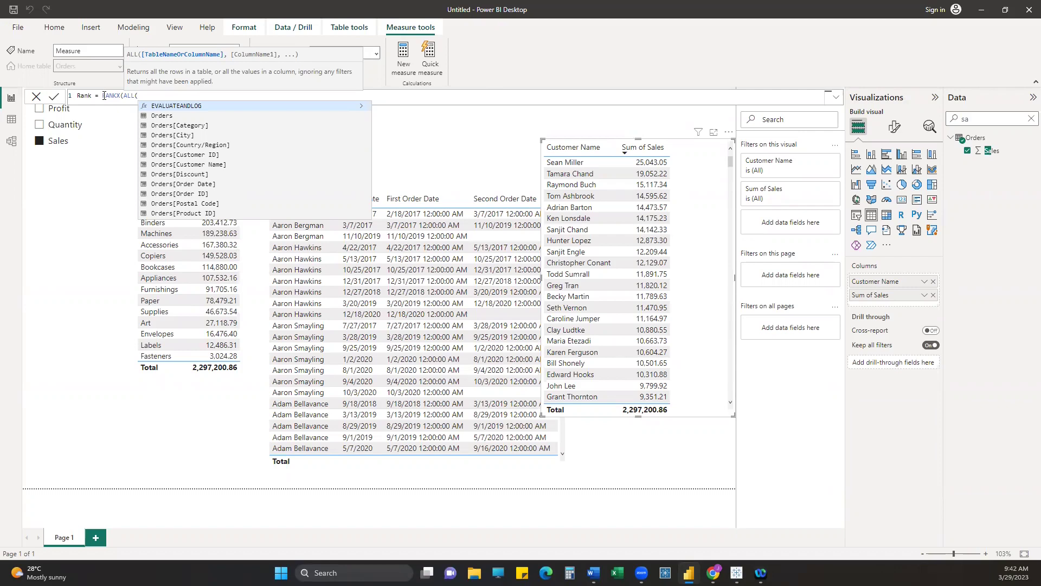
text(ord)
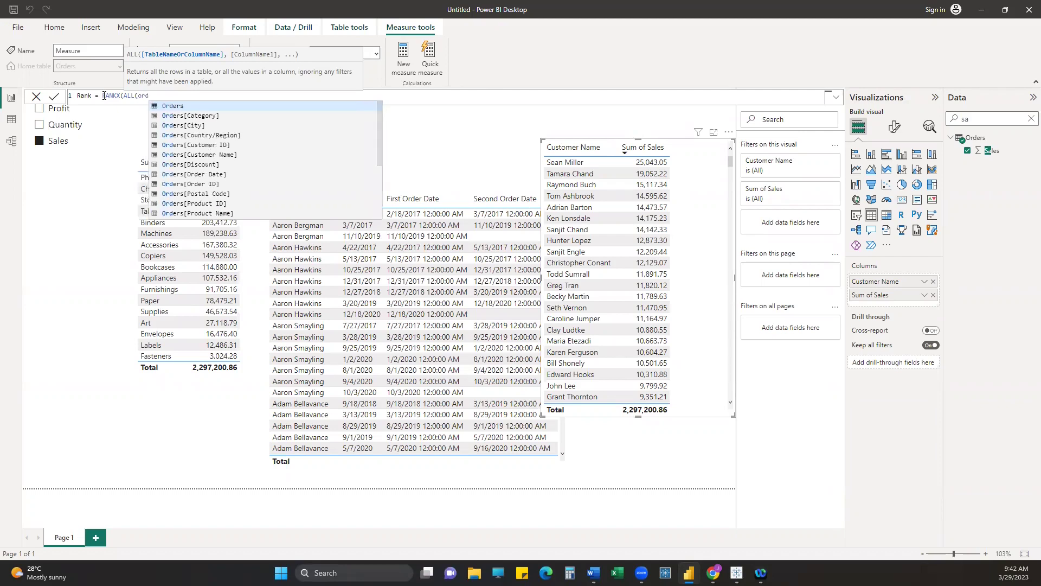
key(Down)
key(Down)
key(Down)
key(Down)
key(Down)
key(Tab)
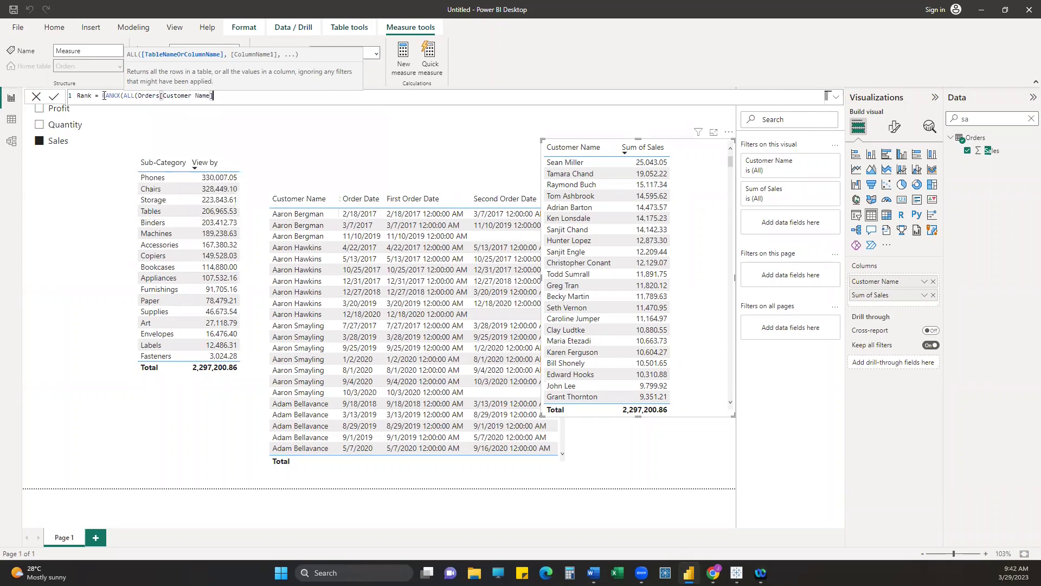
text())
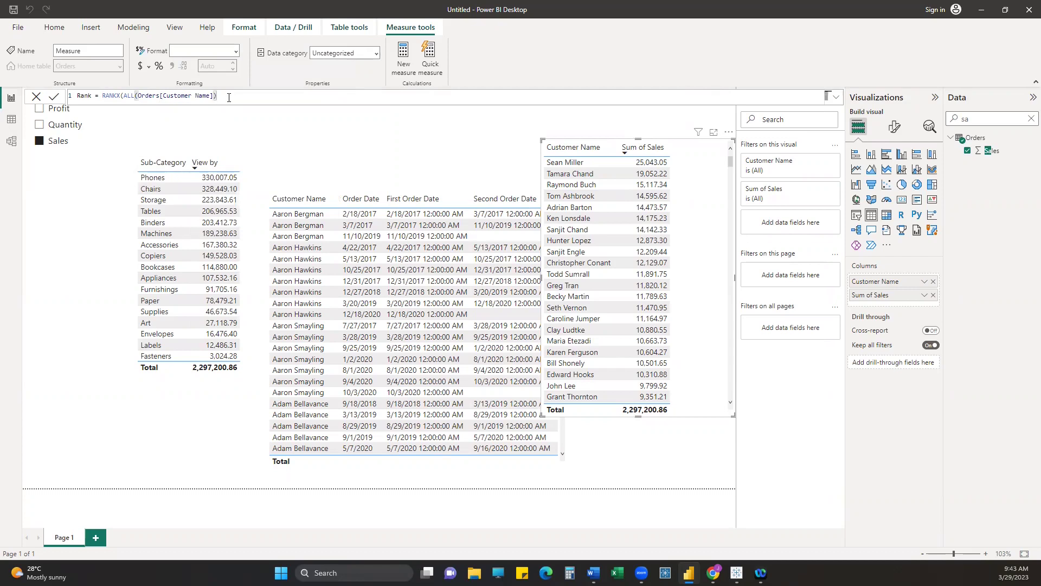
Add SUM(Orders[Sales]) as the ranking expression, close the formula, and commit the Rank measure.
text(,SUM(sa)
key(Tab)
text()))
key(Return)
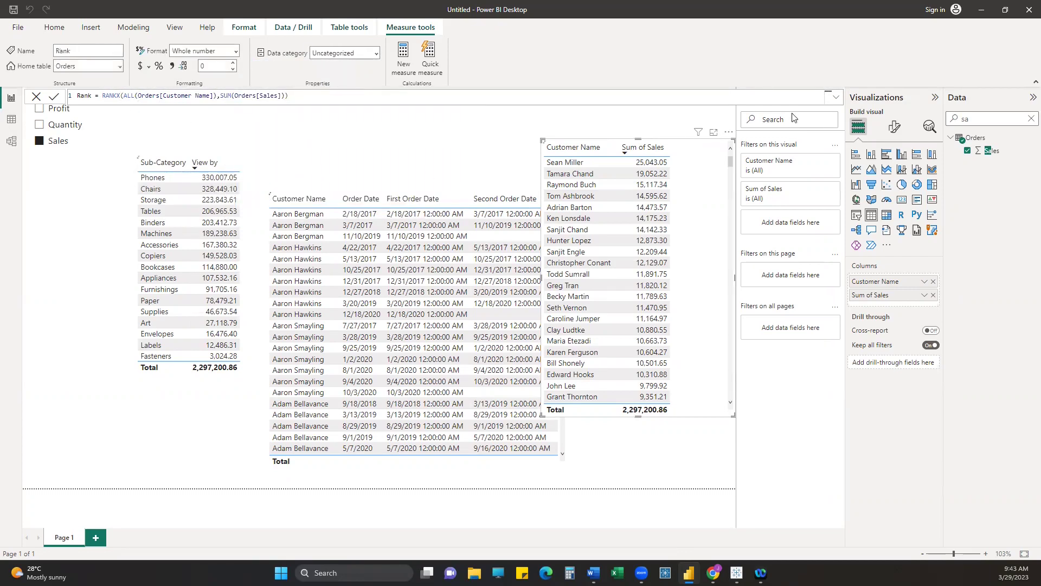
Find the Rank measure in the field list and add it as a column to the customer sales table.
double_click(974, 117)
text(ran)
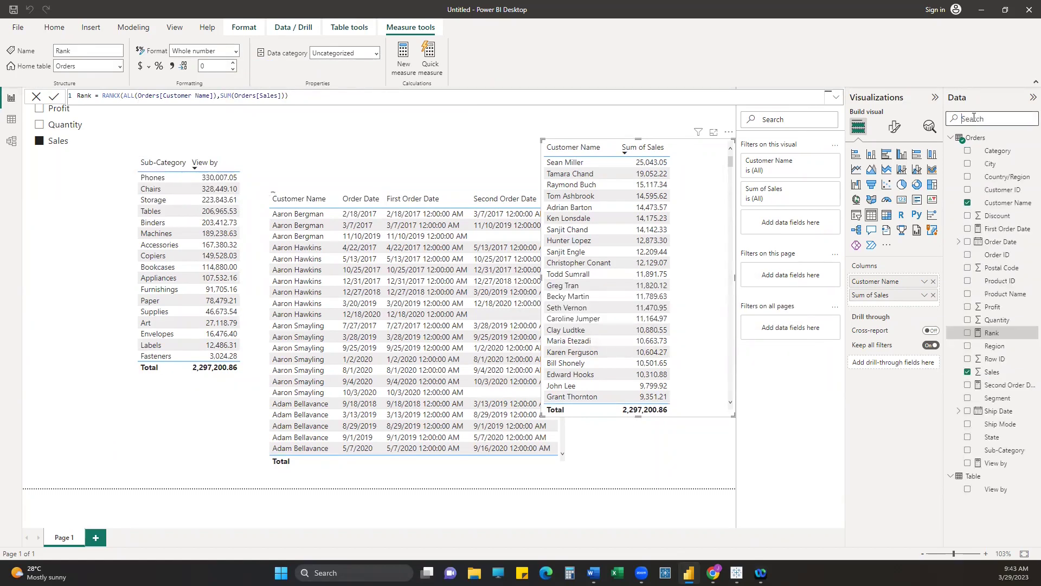
click(967, 150)
Create a total sales measure and redefine Rank as RANKX(ALL(Orders[Customer Name]),[Total Sales]).
click(402, 57)
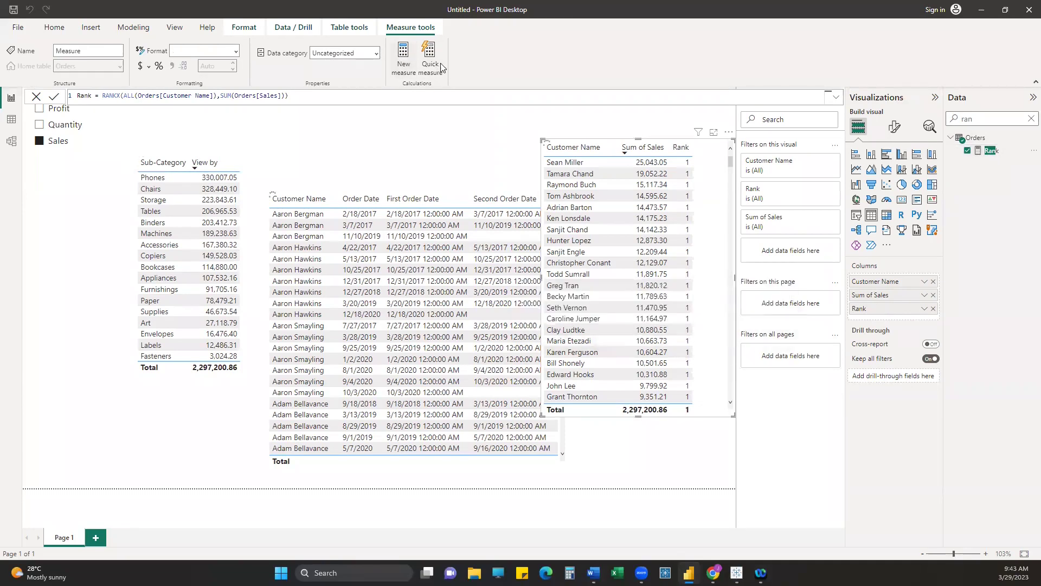
double_click(92, 95)
key(ctrl+a)
text(Rank = RANKX(ALL(Orders[Customer Name]),[Total Sales]))
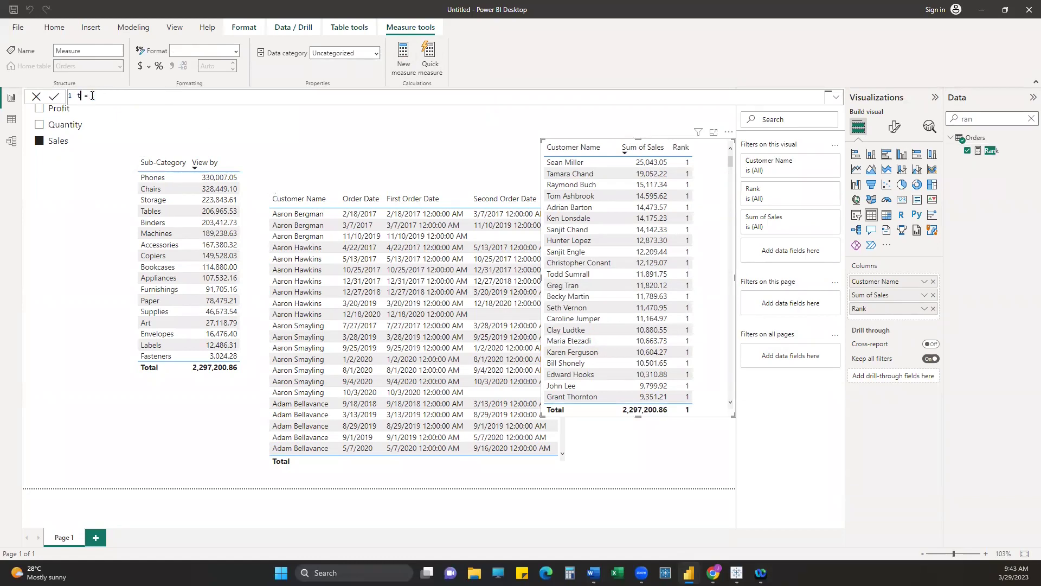
key(Return)
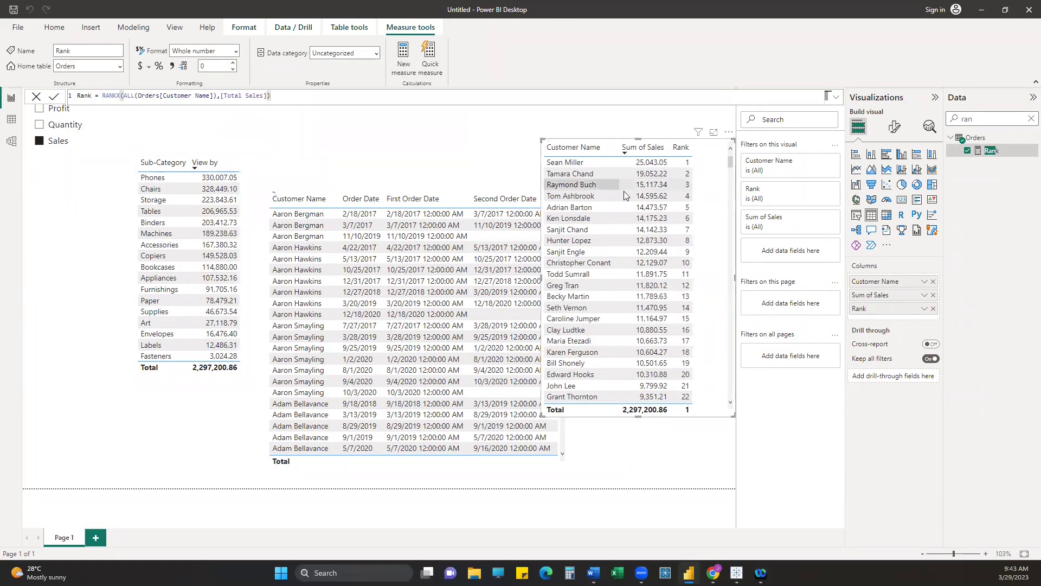